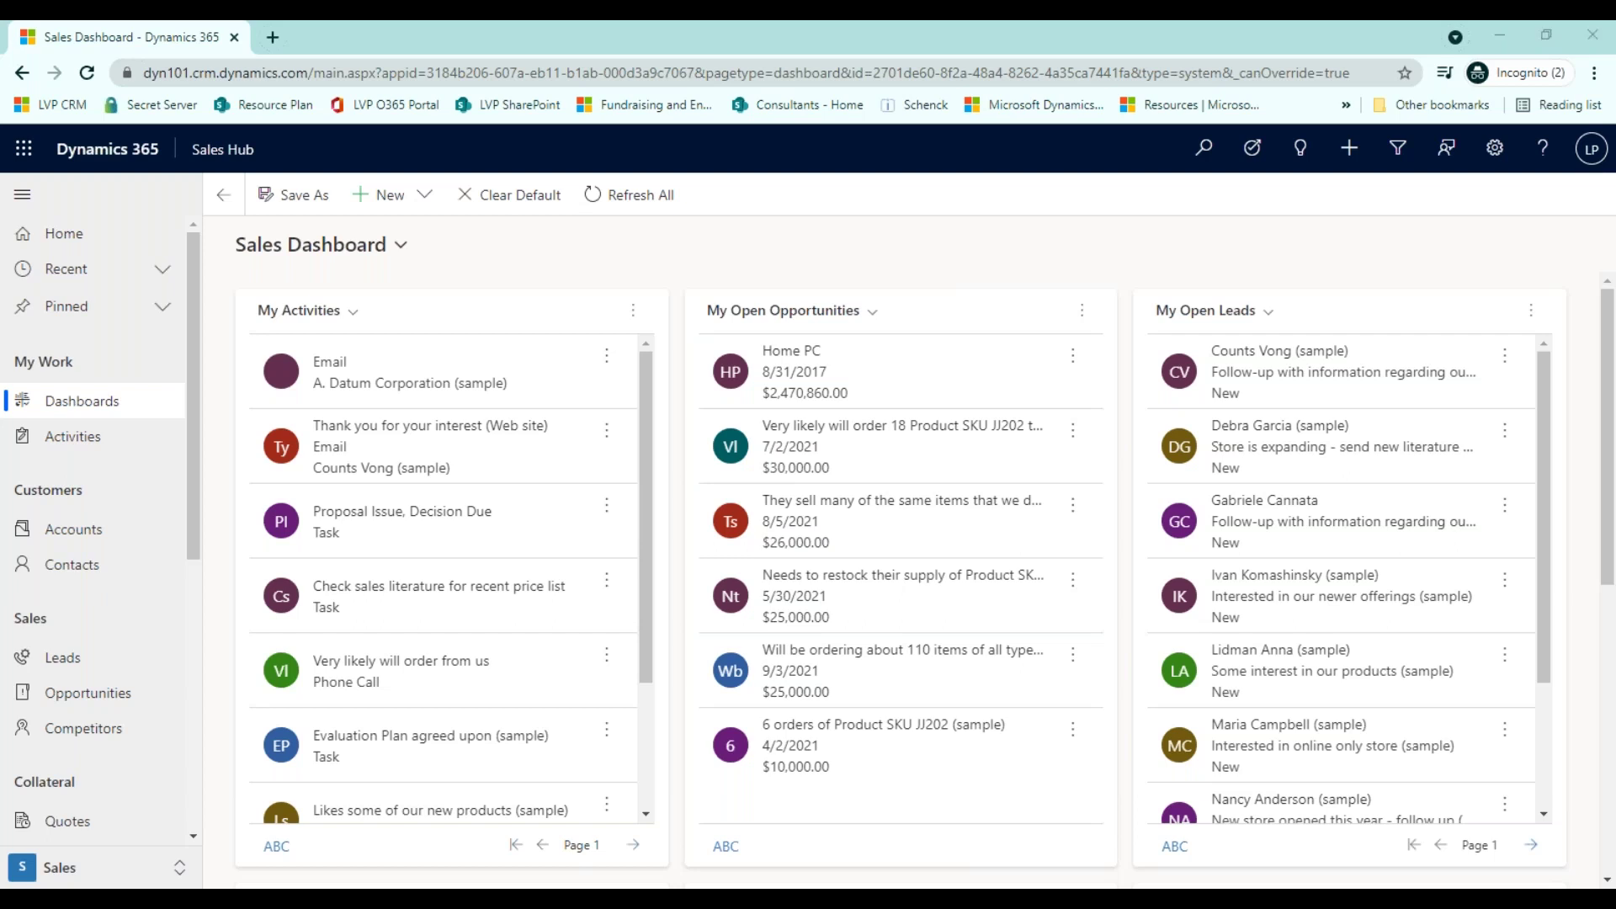
Step: Create a new Dynamics 365 dashboard using the 2-Column Regular layout
left_click(370, 245)
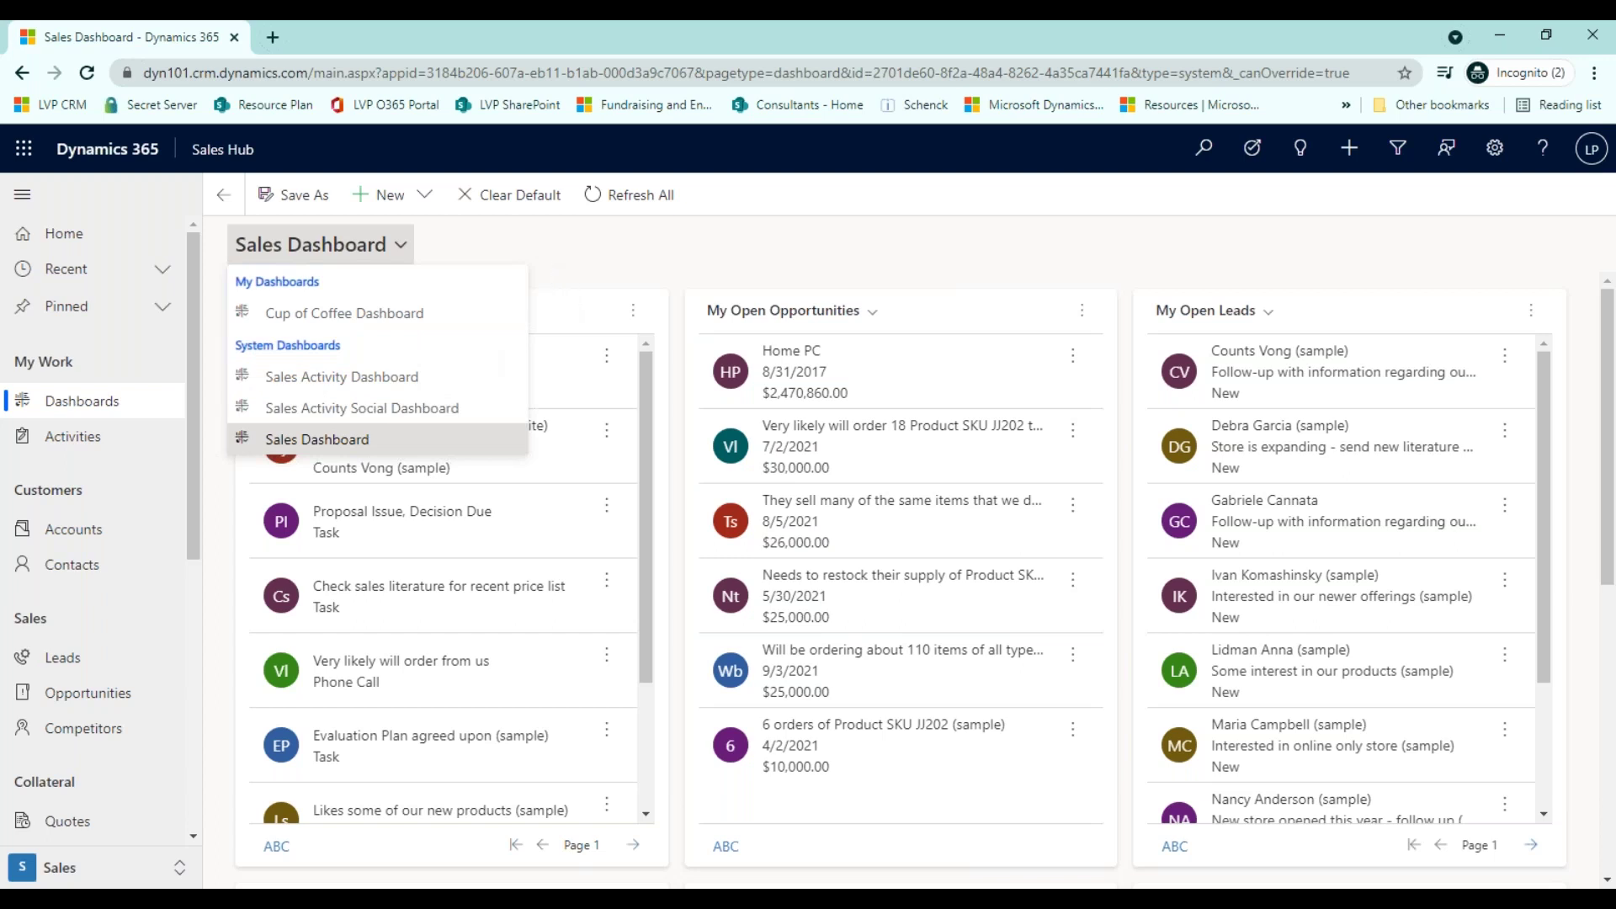
key("alt+Tab")
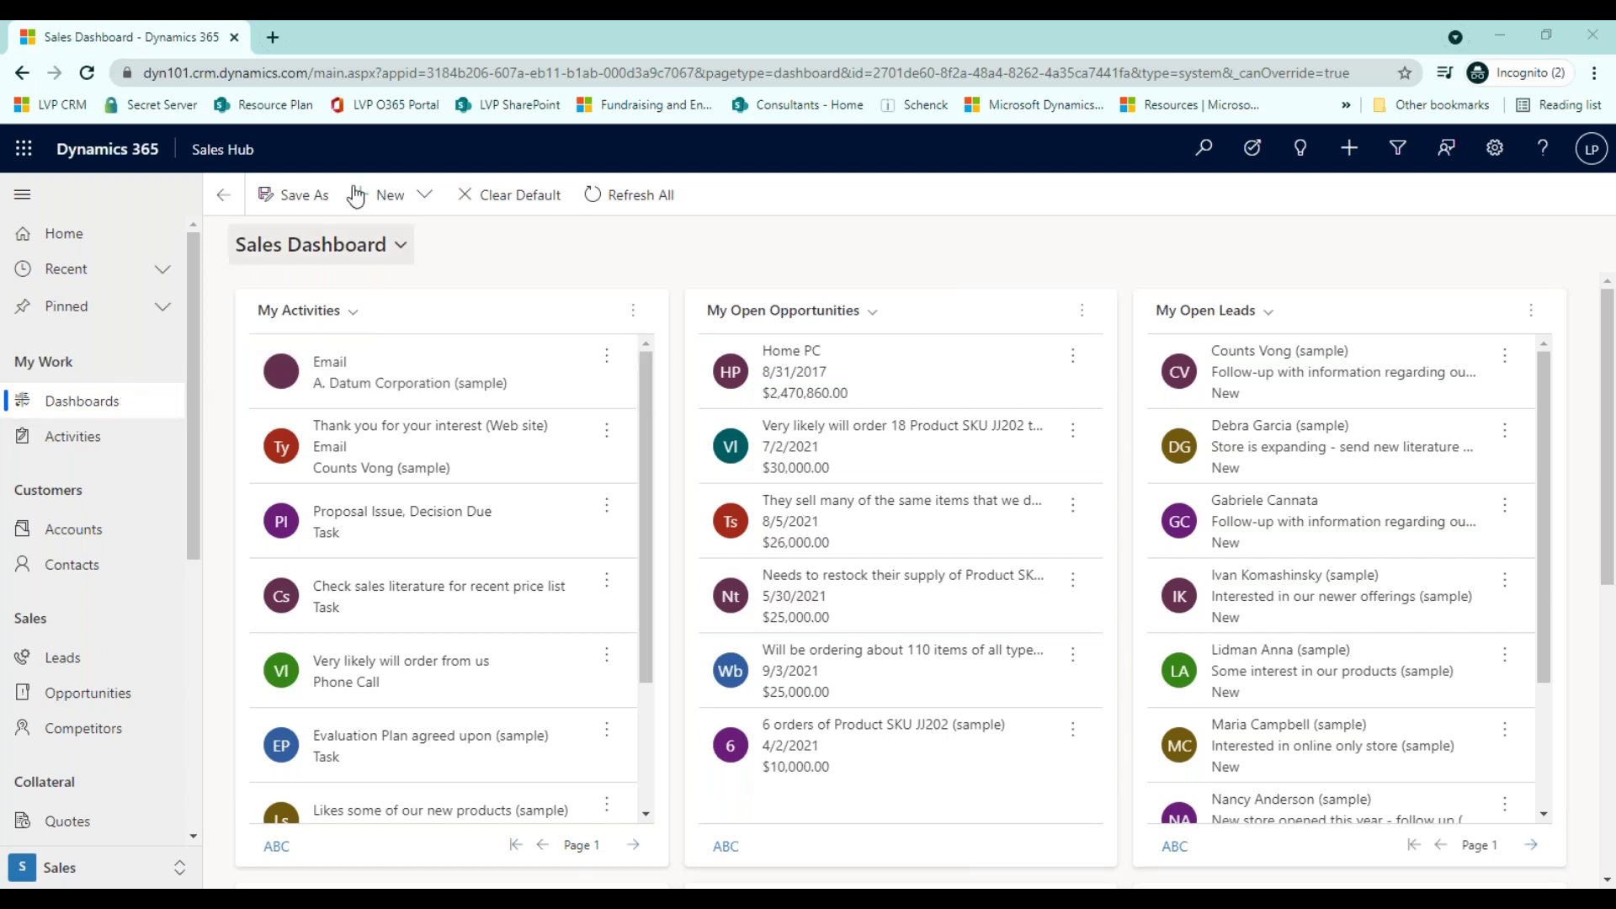
left_click(404, 207)
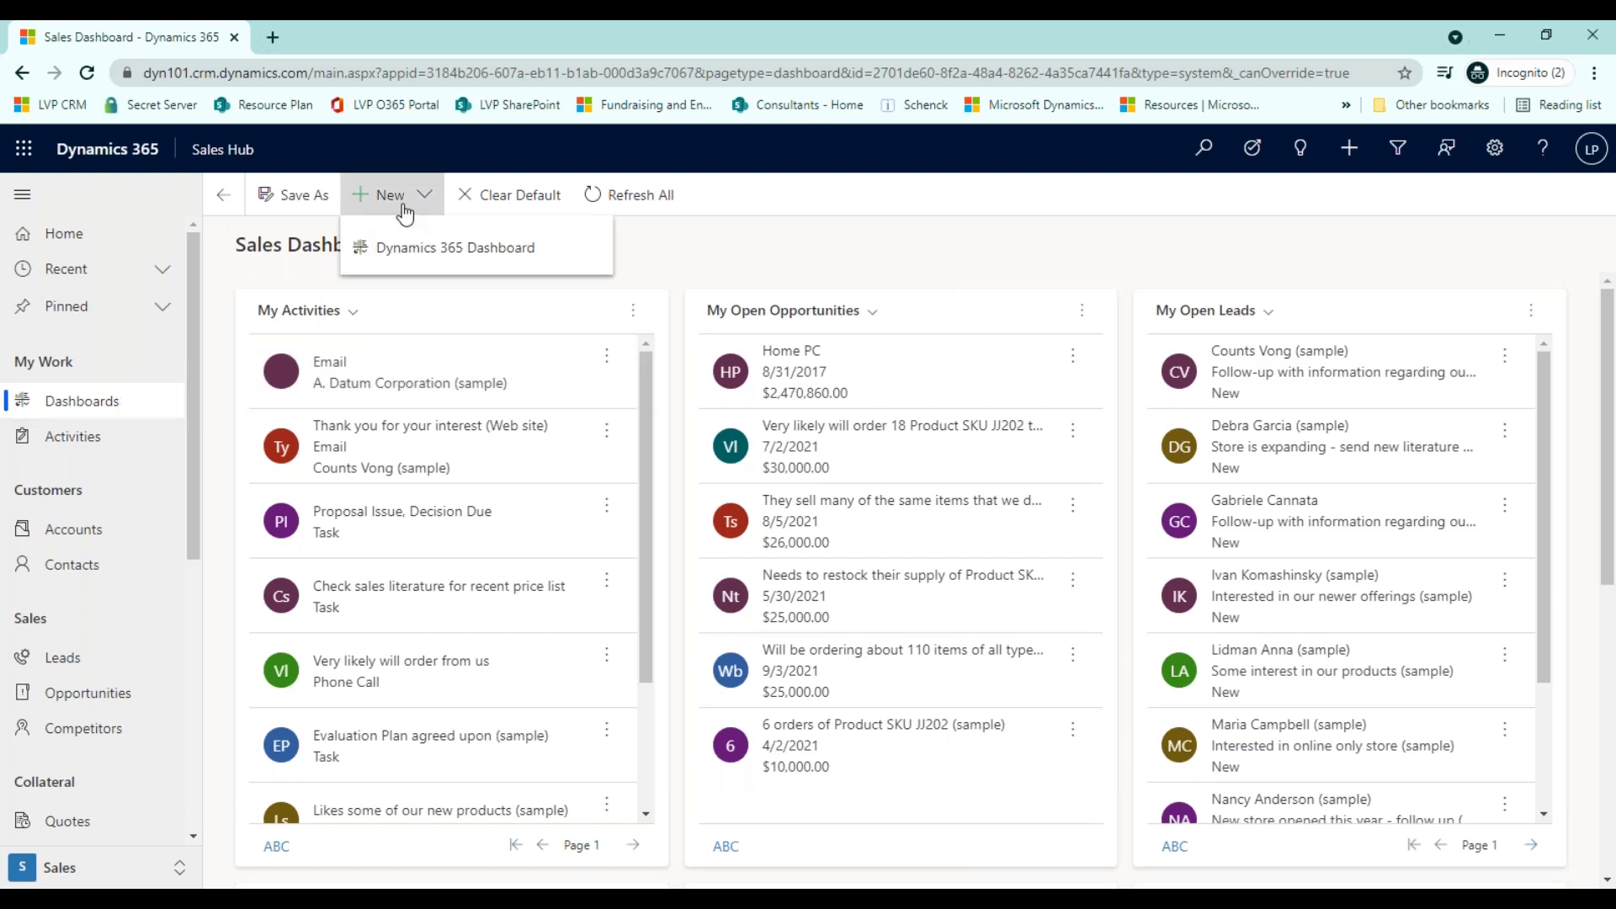
left_click(446, 253)
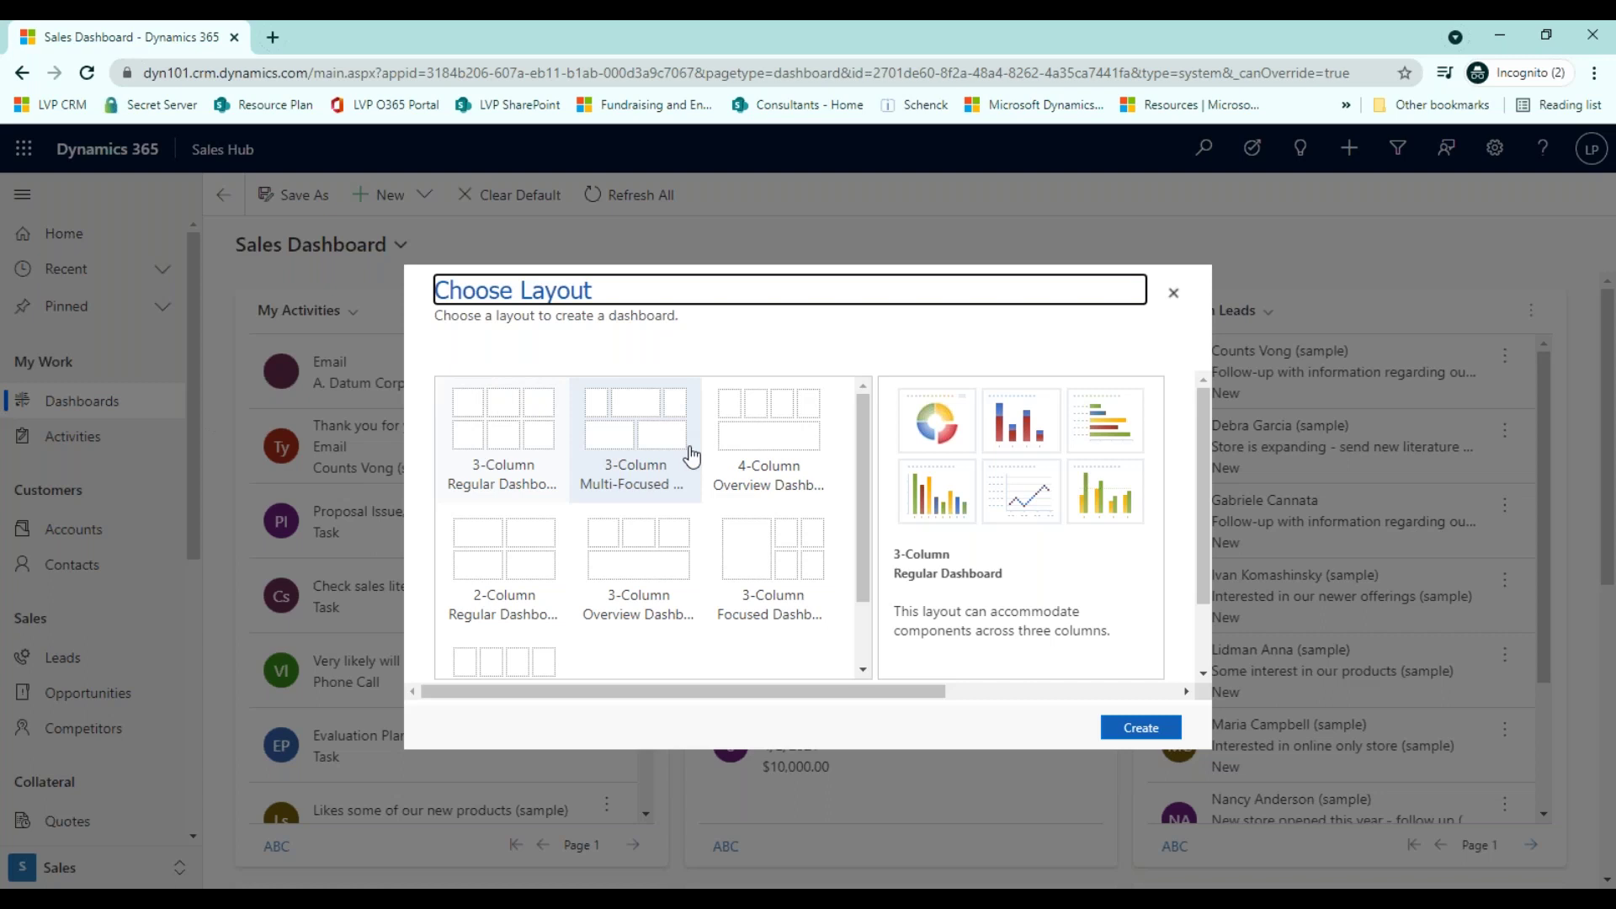
scroll(741, 437, "down", 1)
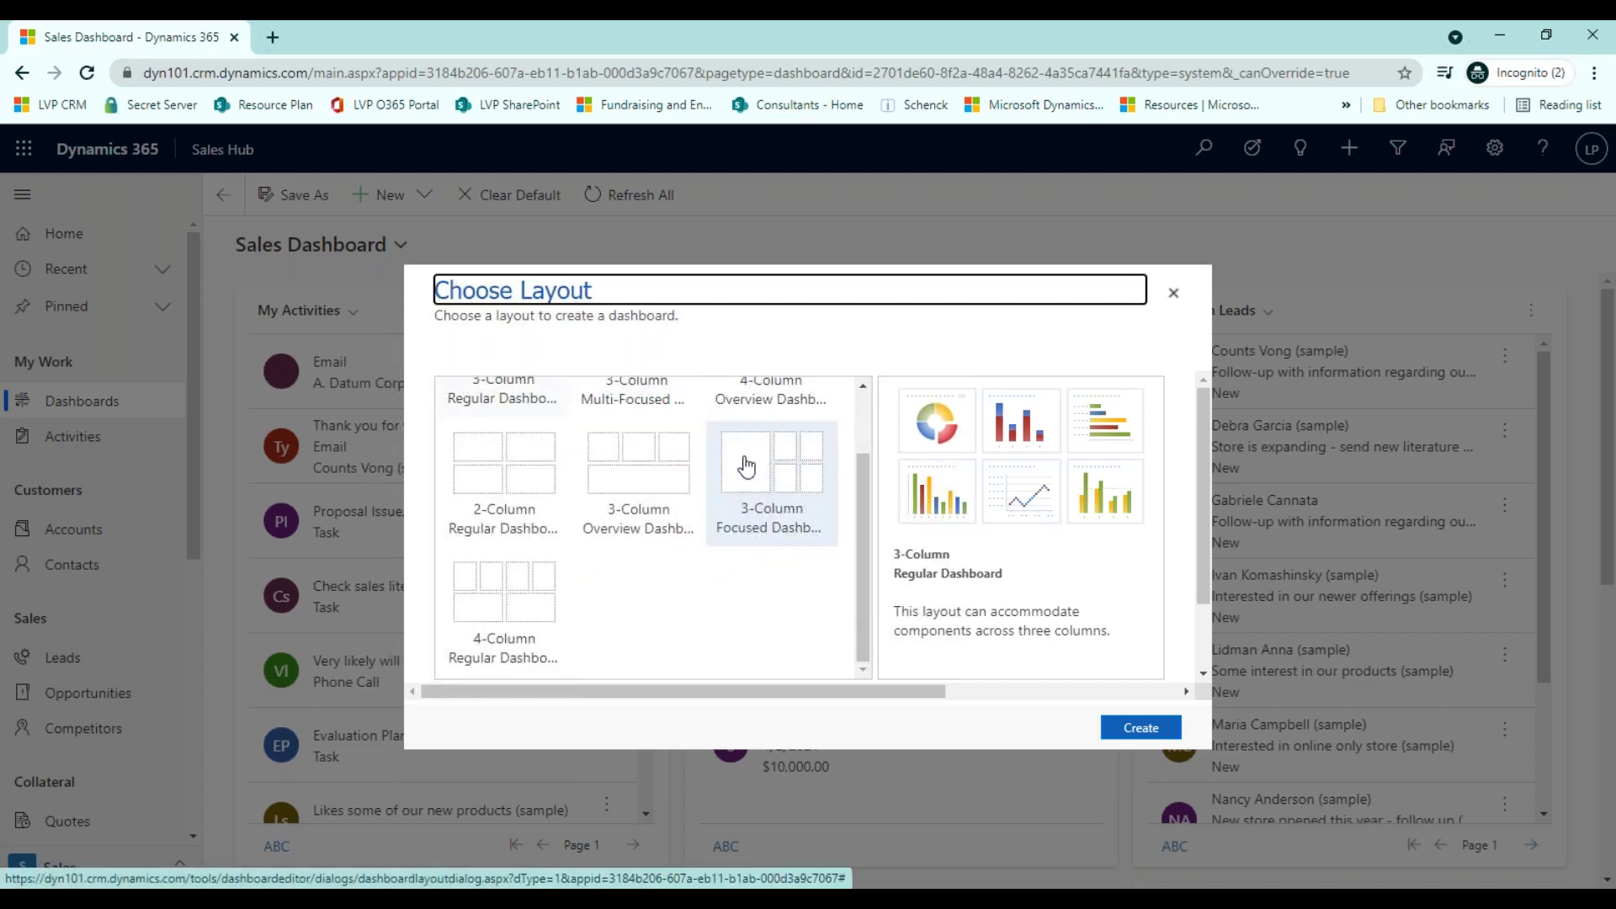
scroll(728, 547, "down", 1)
scroll(729, 549, "up", 1)
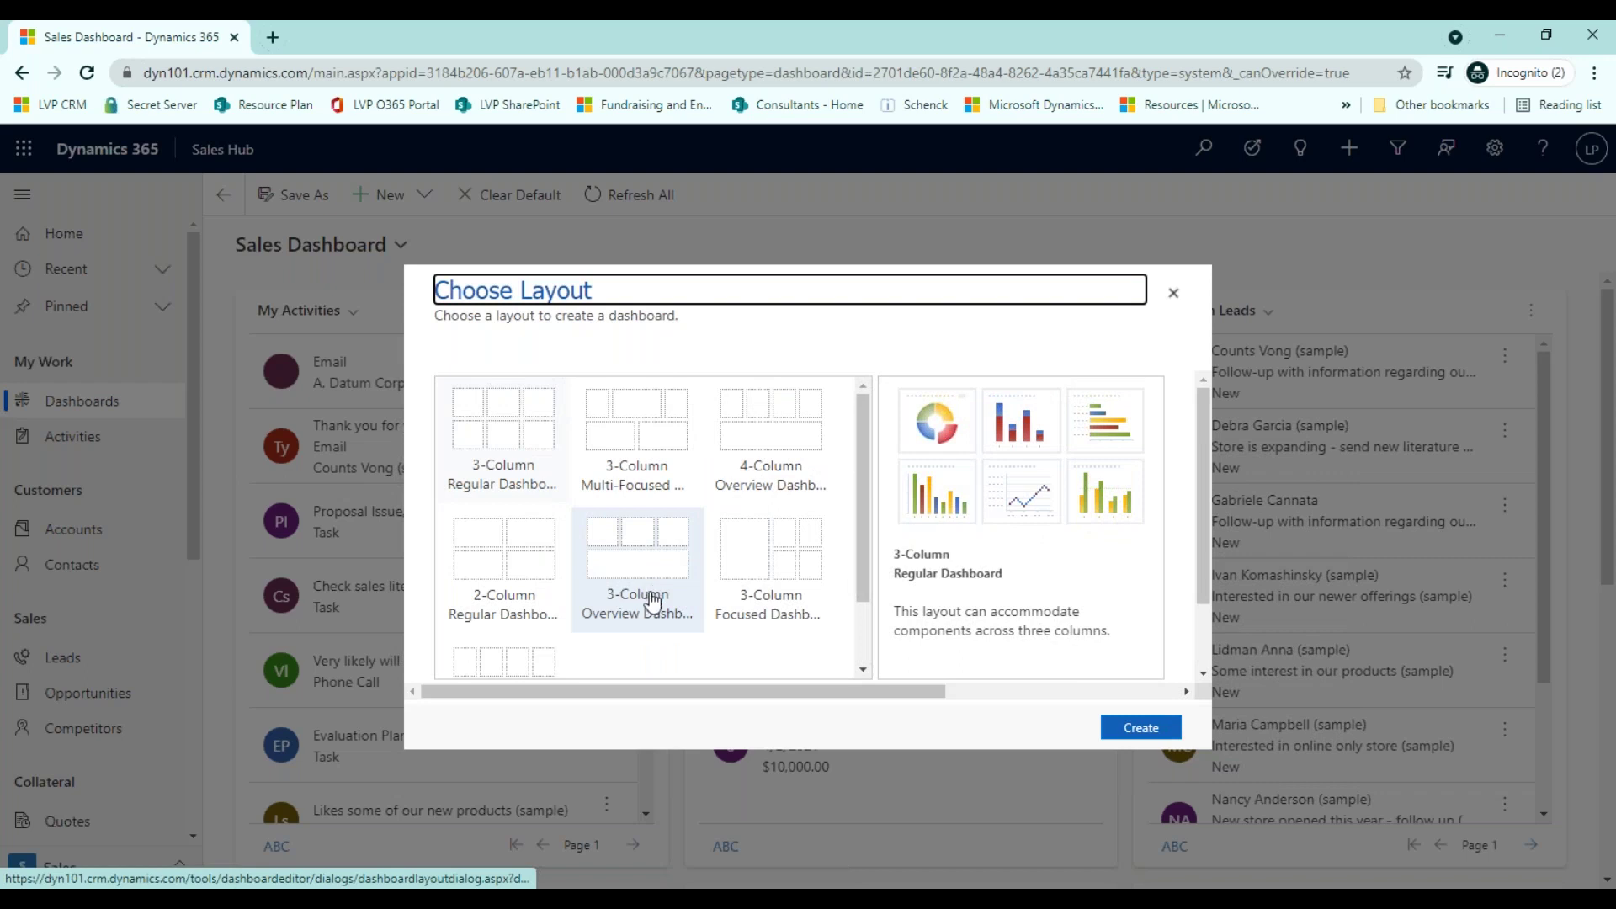
left_click(546, 572)
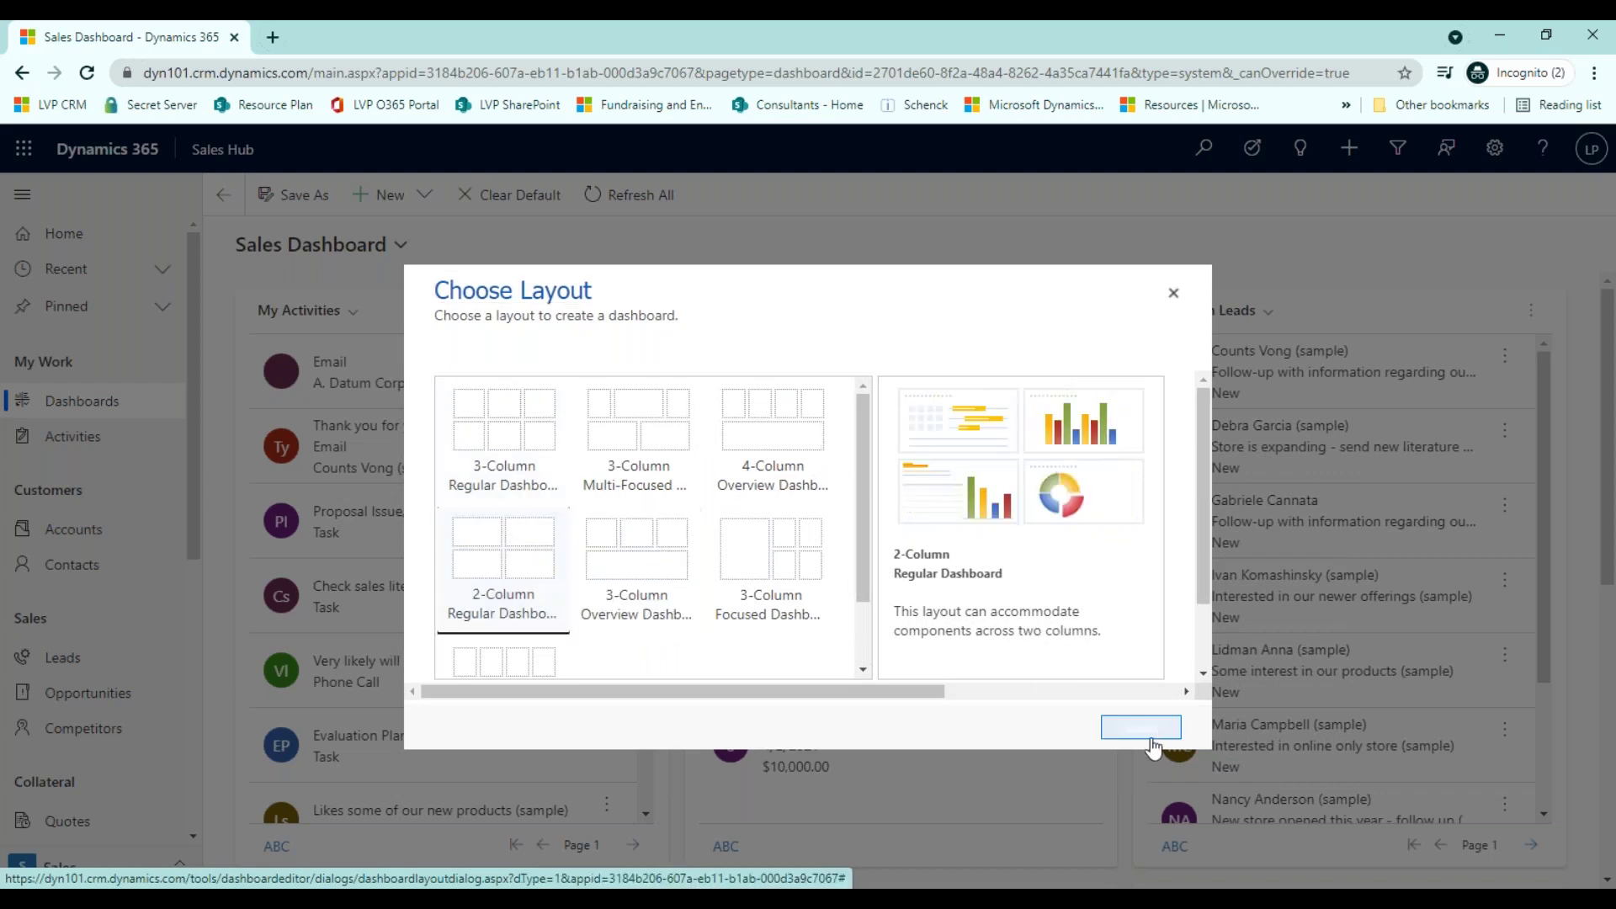
left_click(1143, 729)
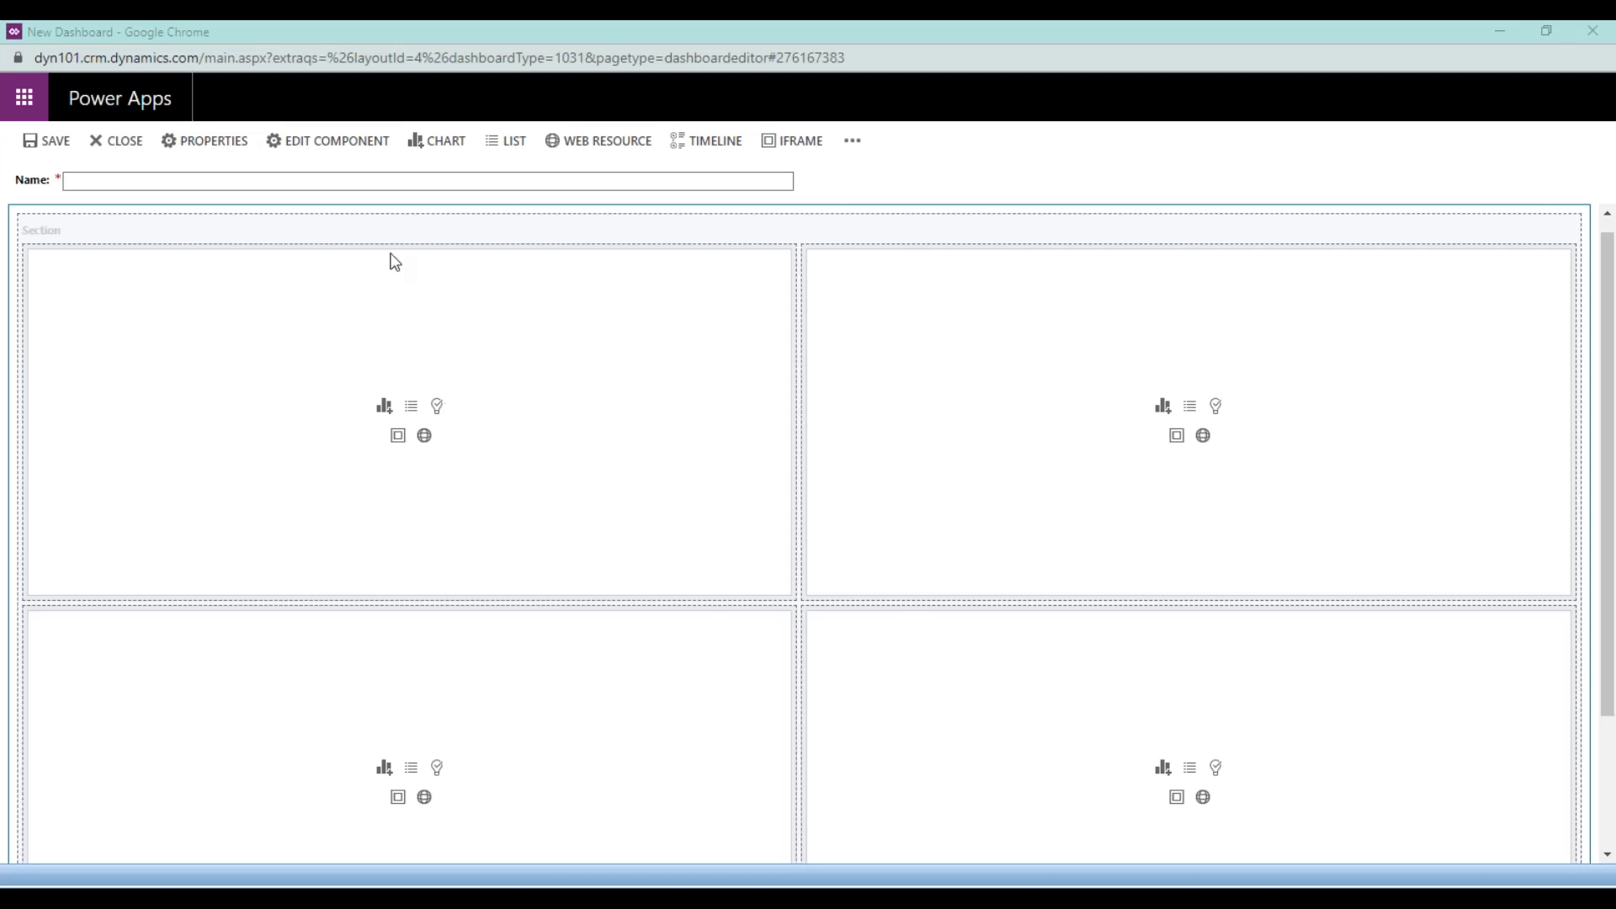
Step: Name the new dashboard 'Focus Dashboard'
left_click(396, 179)
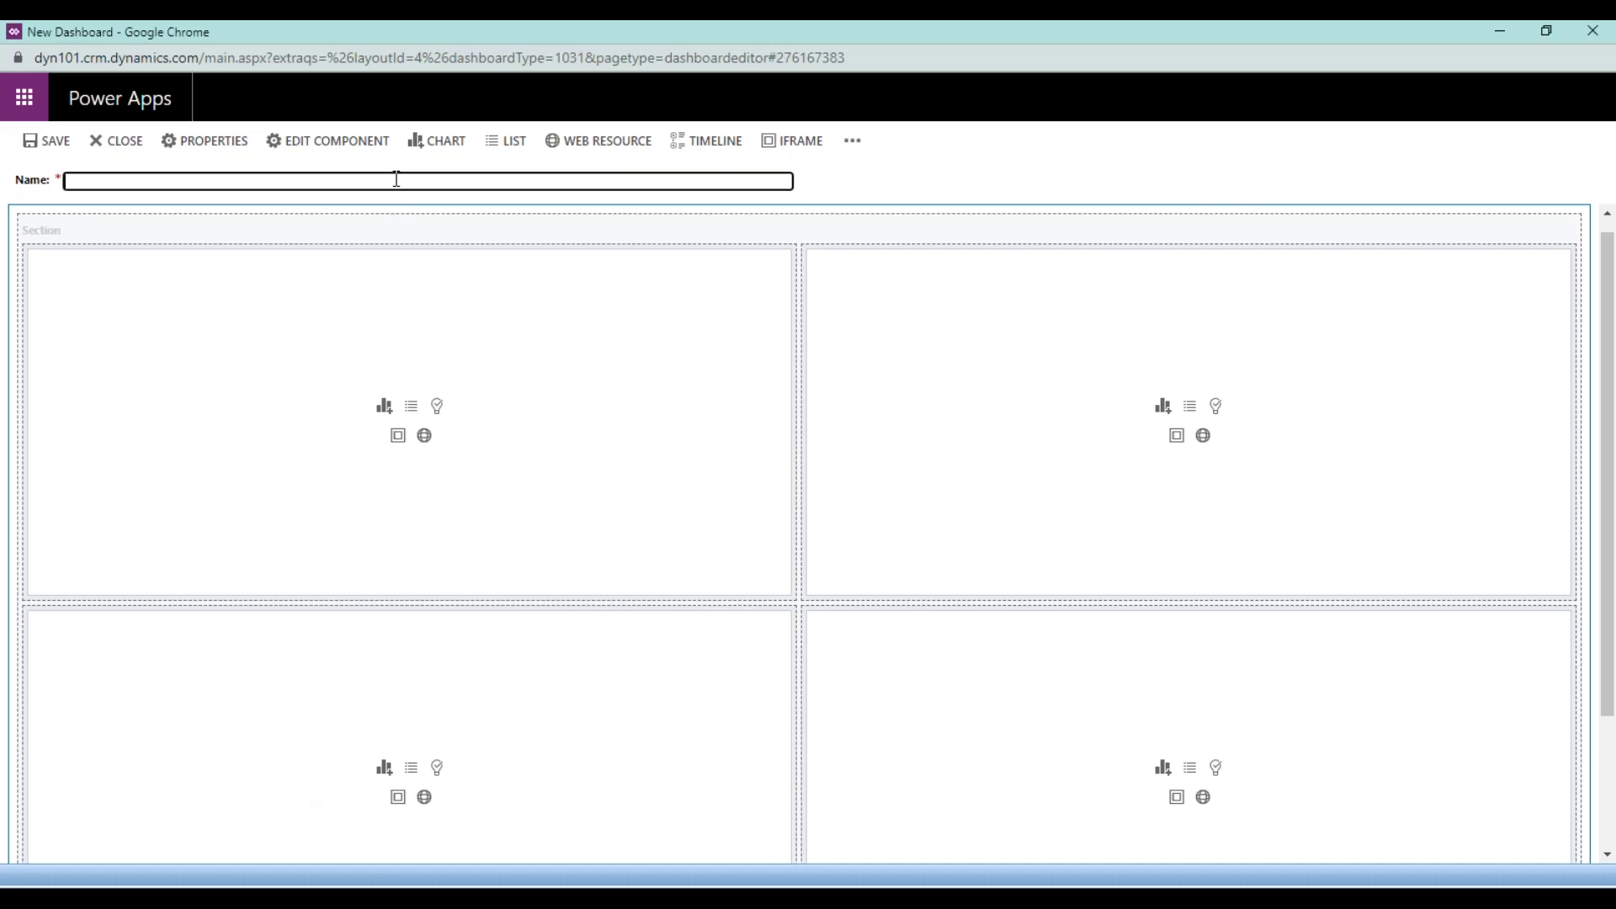
type("Focus Dashboard")
Step: Insert an Opportunity chart in the top-left cell using My Open Opportunities view and Sales Pipeline chart
left_click(384, 409)
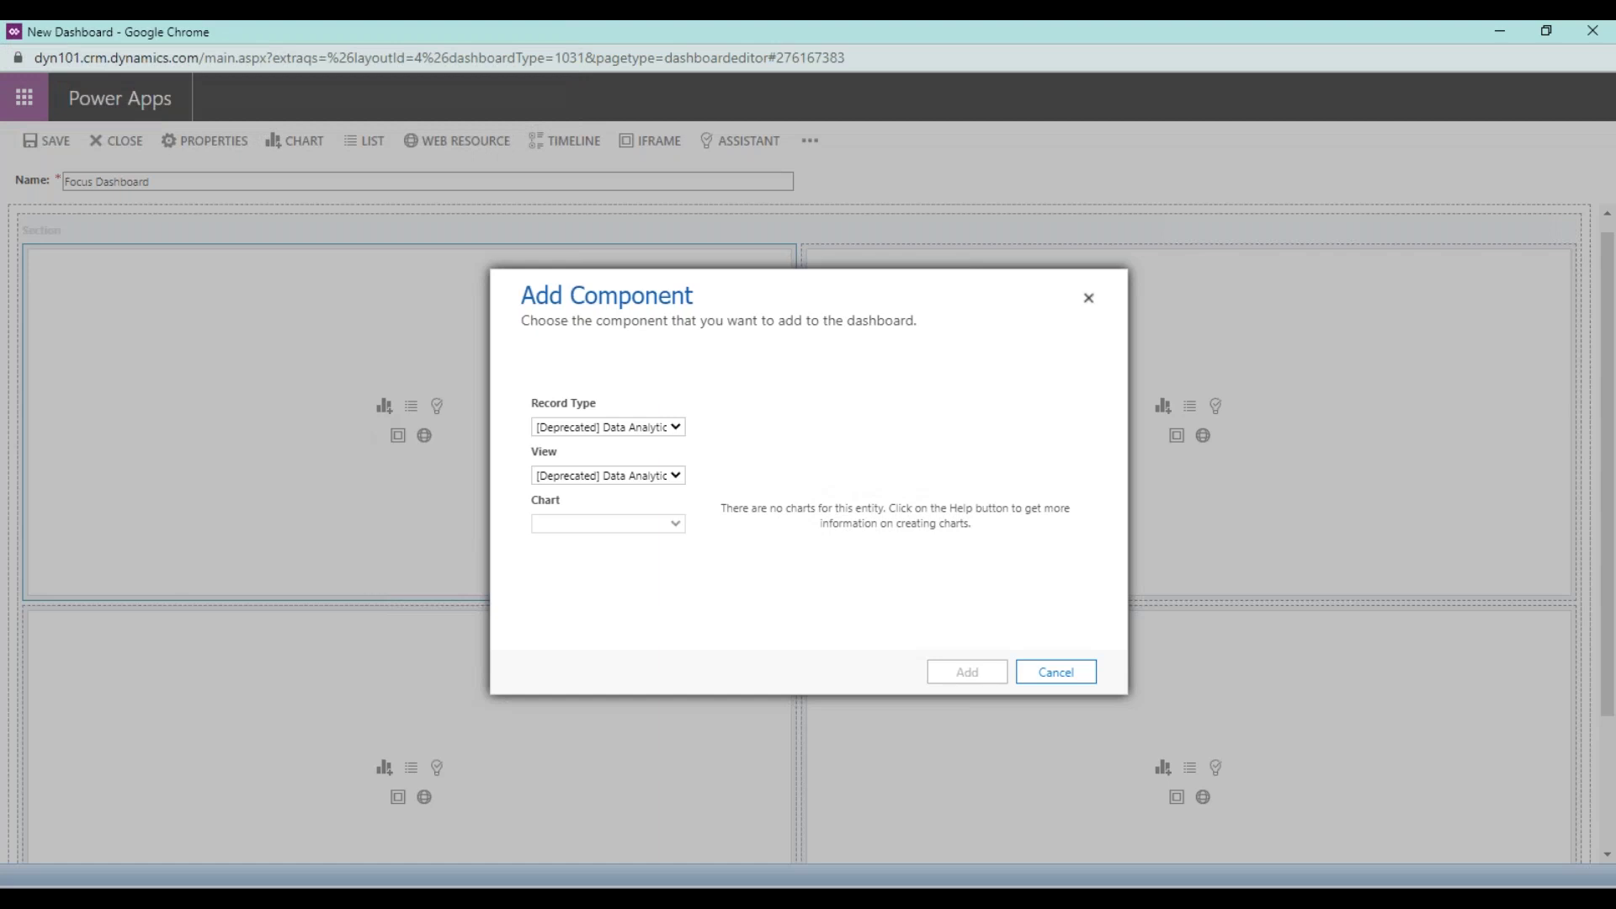
left_click(650, 427)
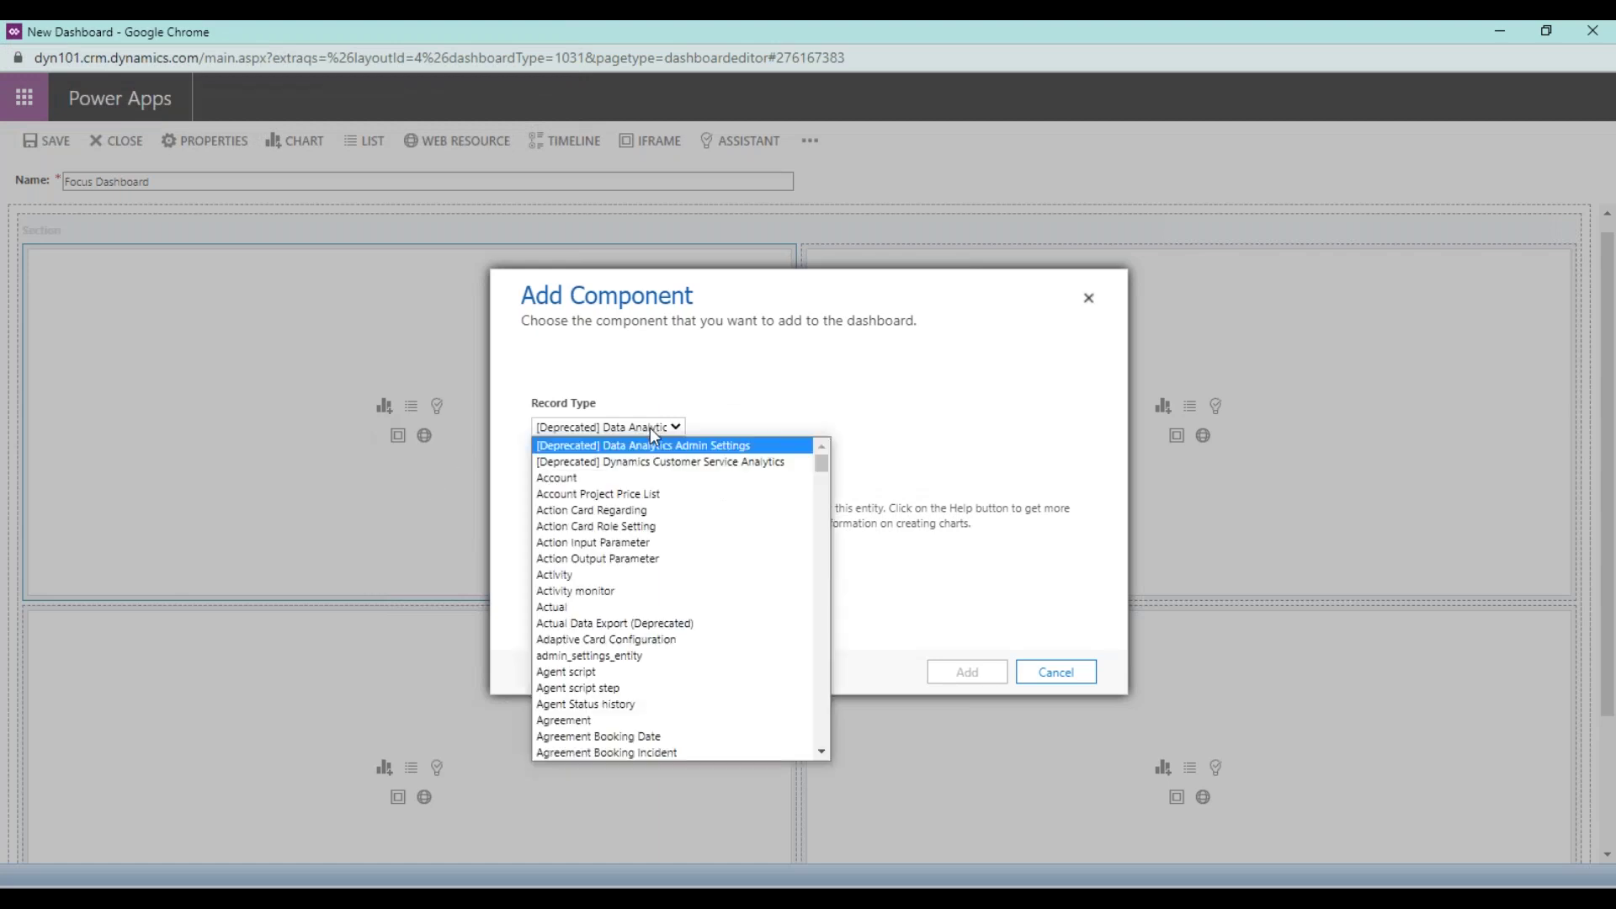
scroll(600, 506, "down", 20)
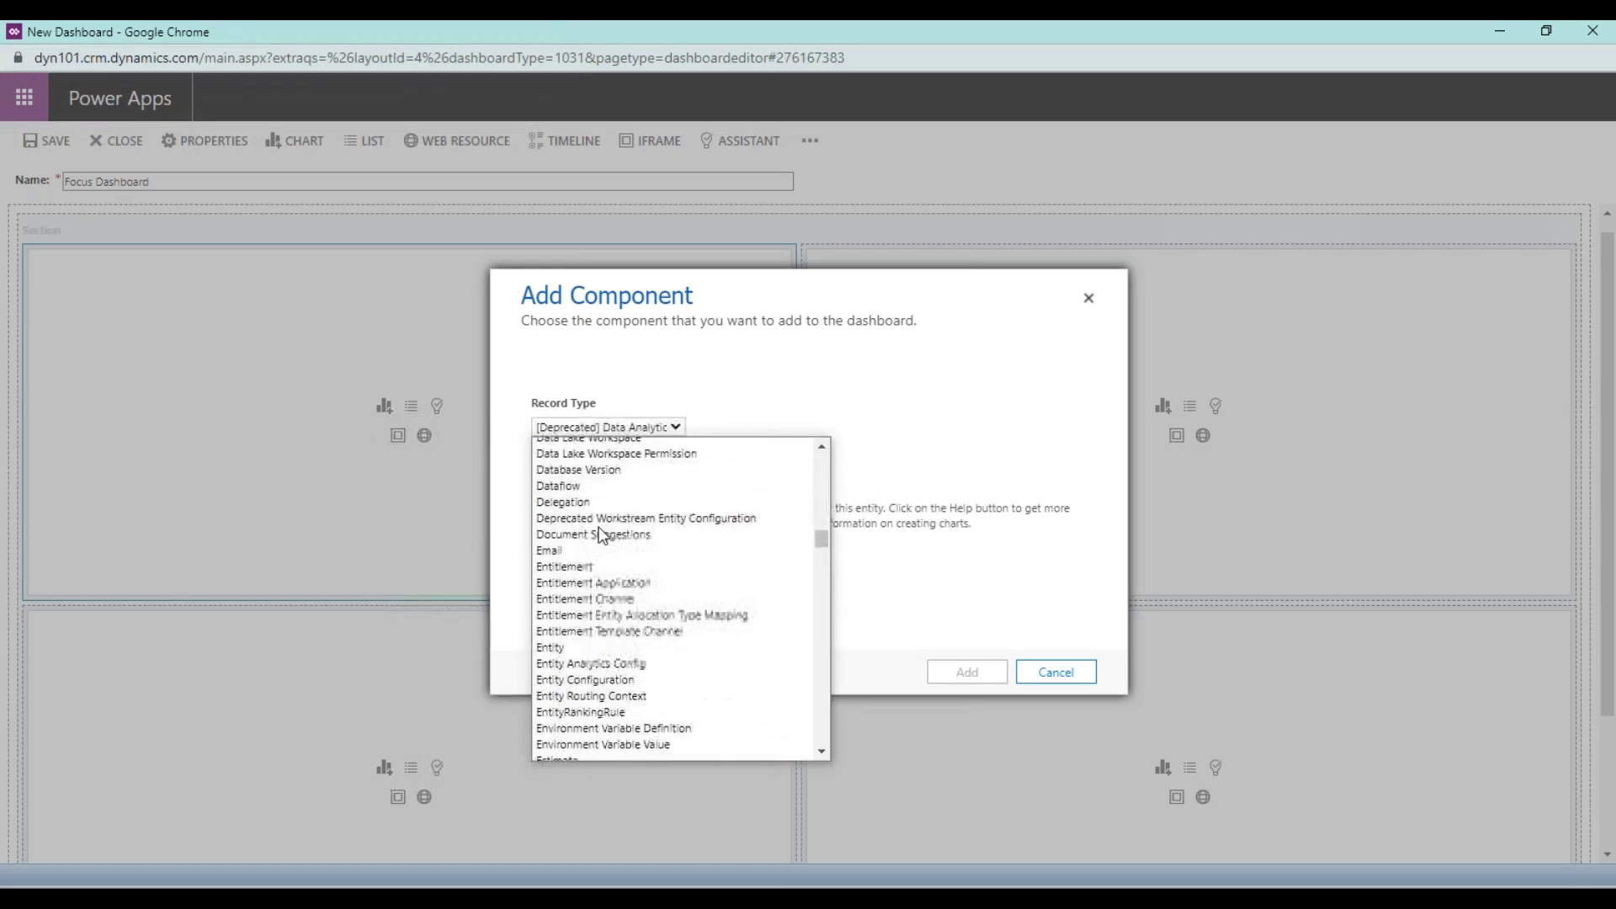
scroll(604, 539, "down", 20)
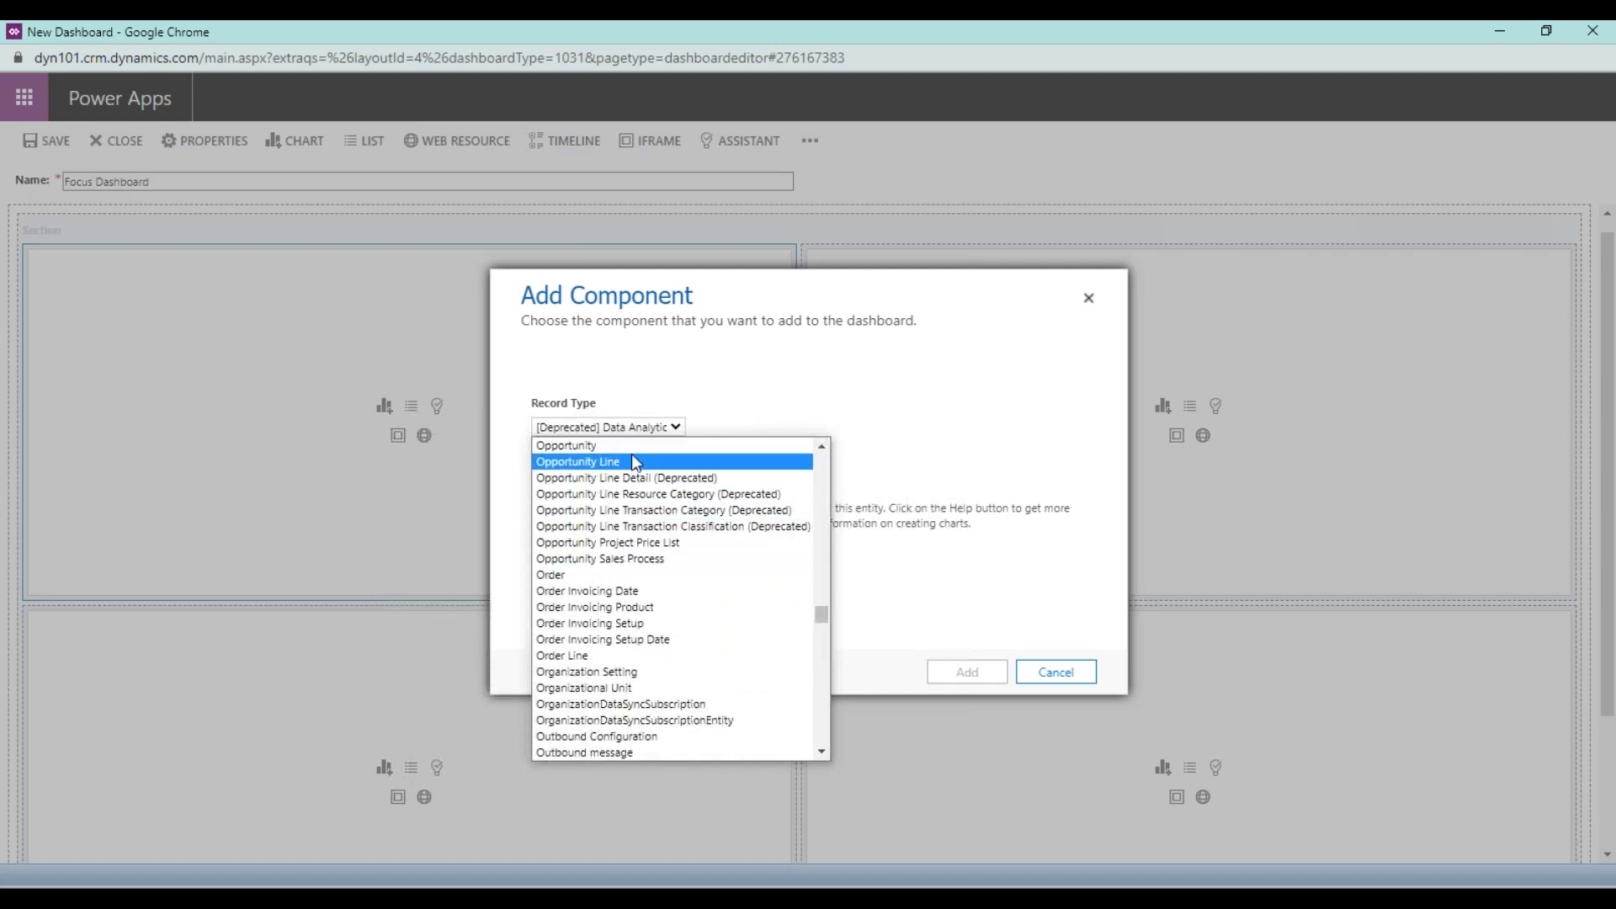
left_click(632, 427)
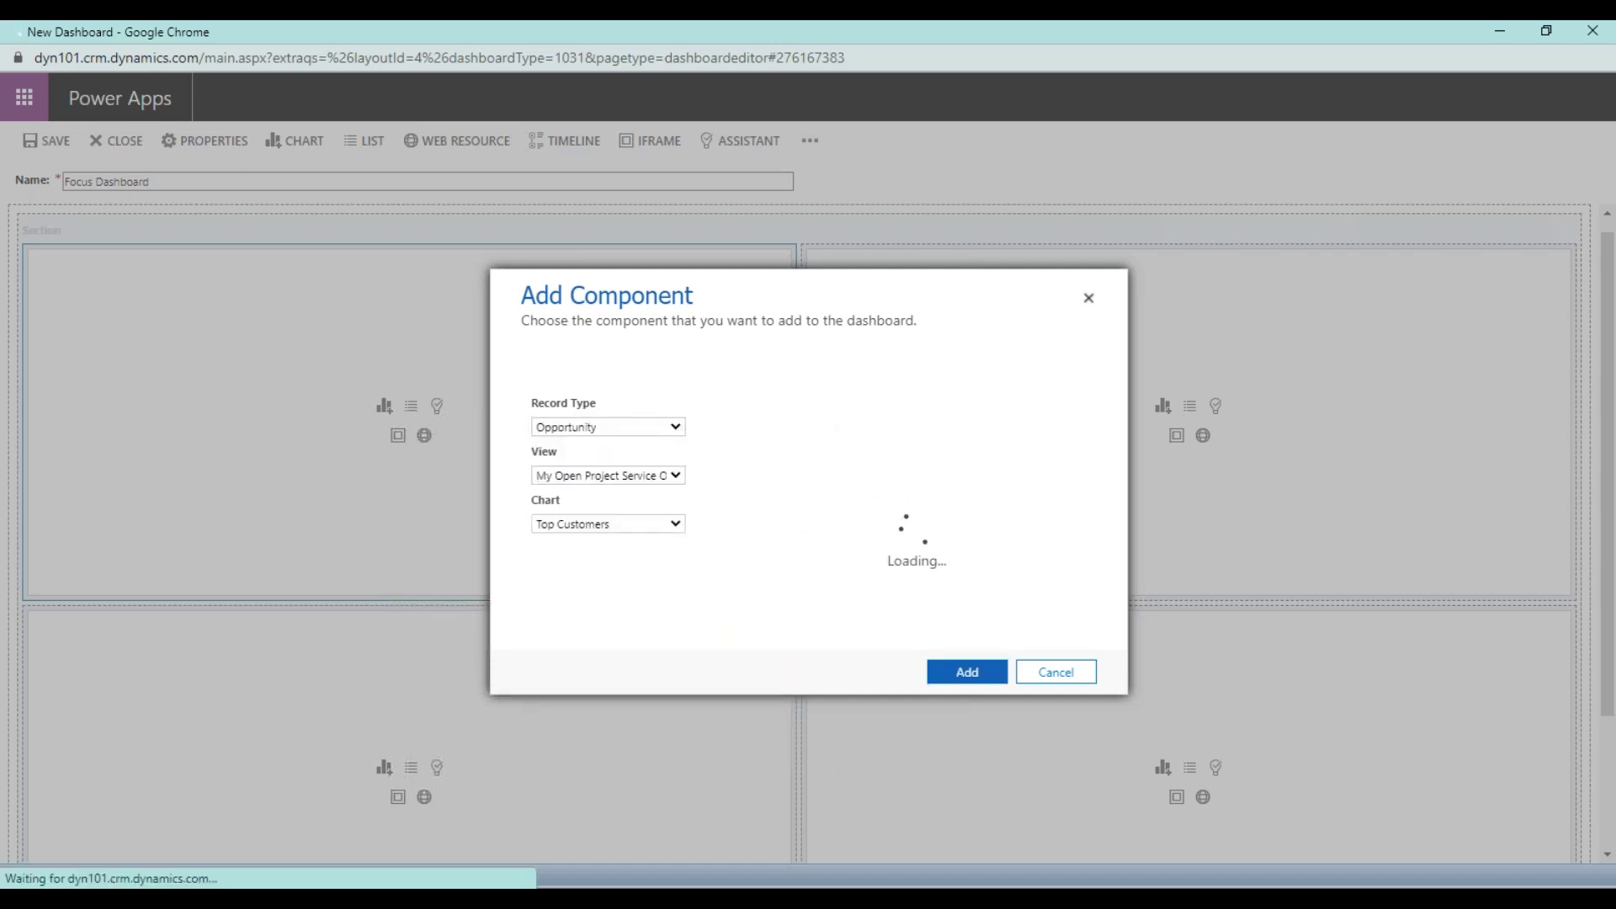
left_click(619, 478)
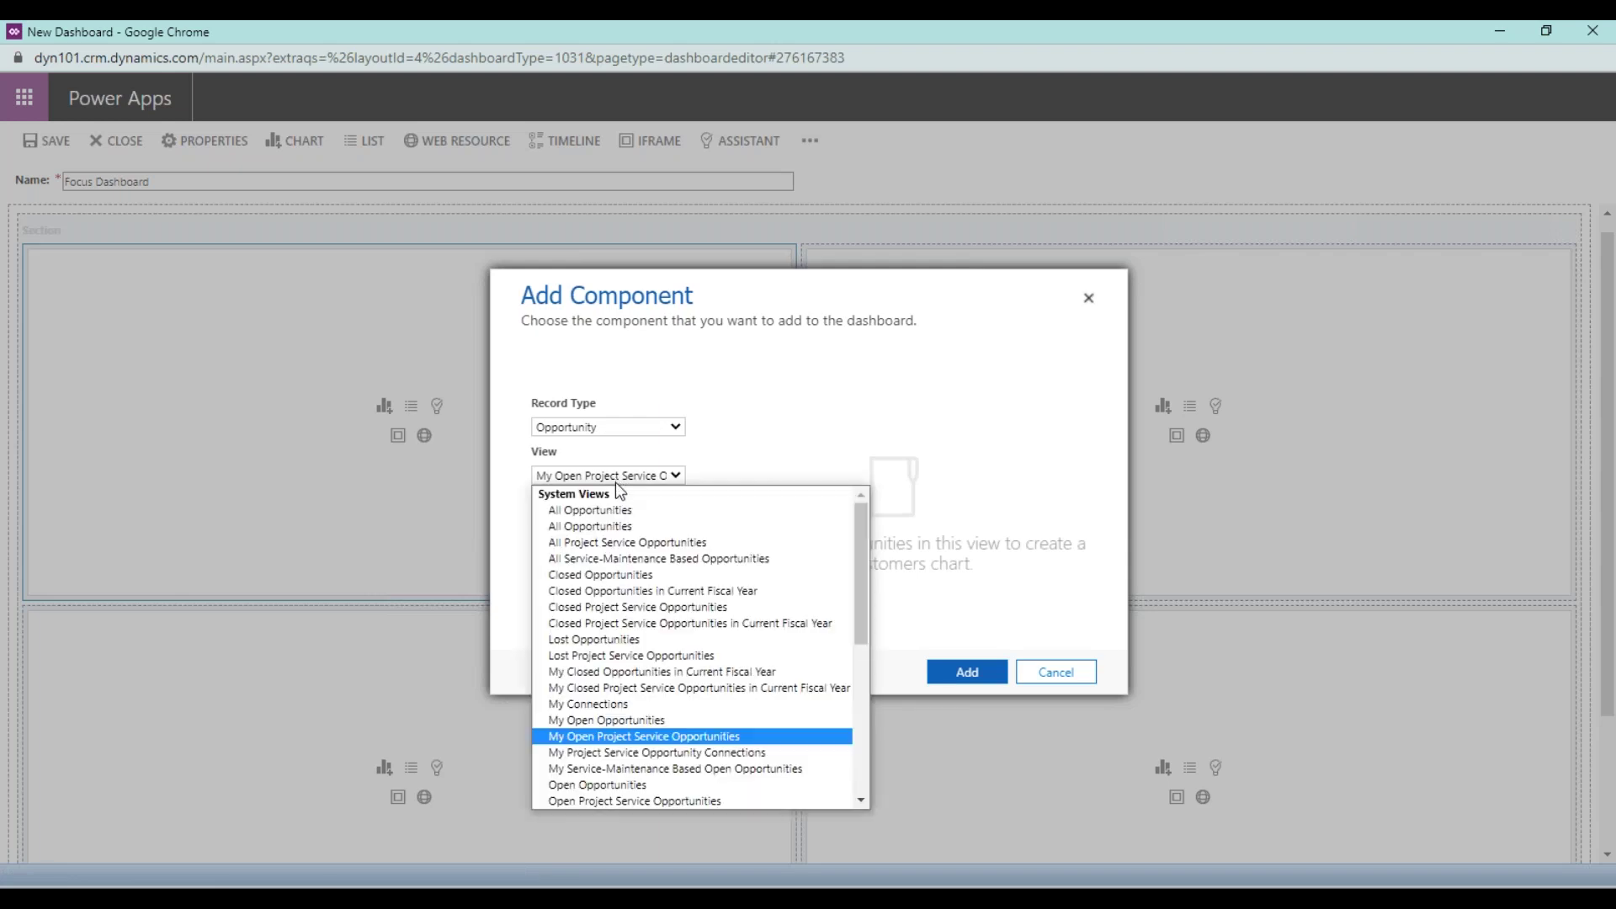
left_click(623, 718)
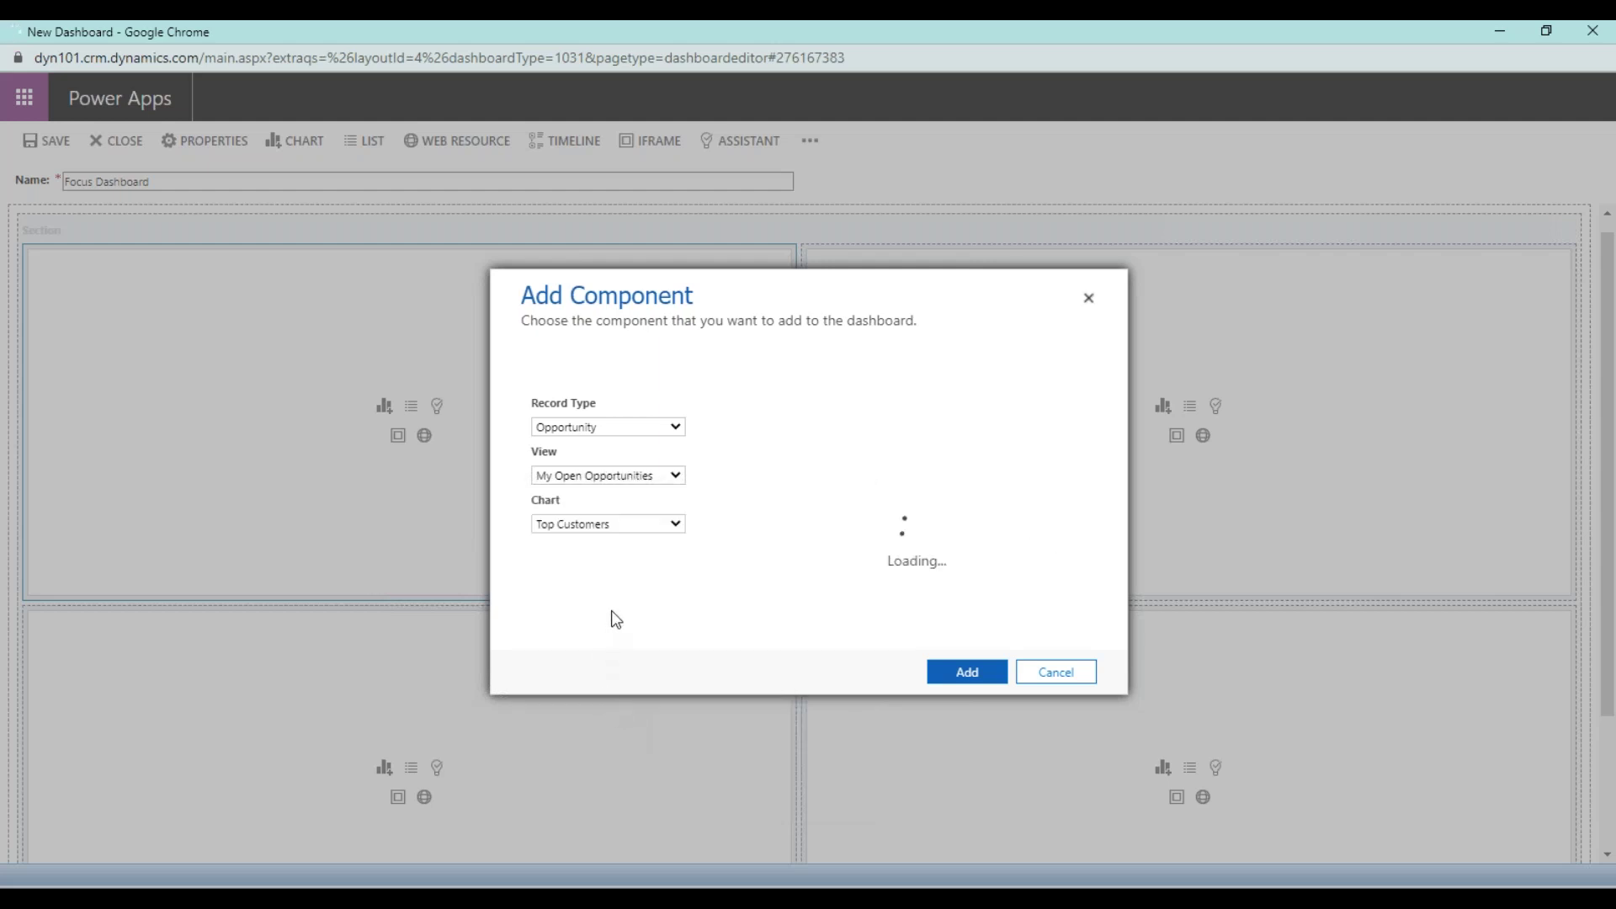
left_click(601, 526)
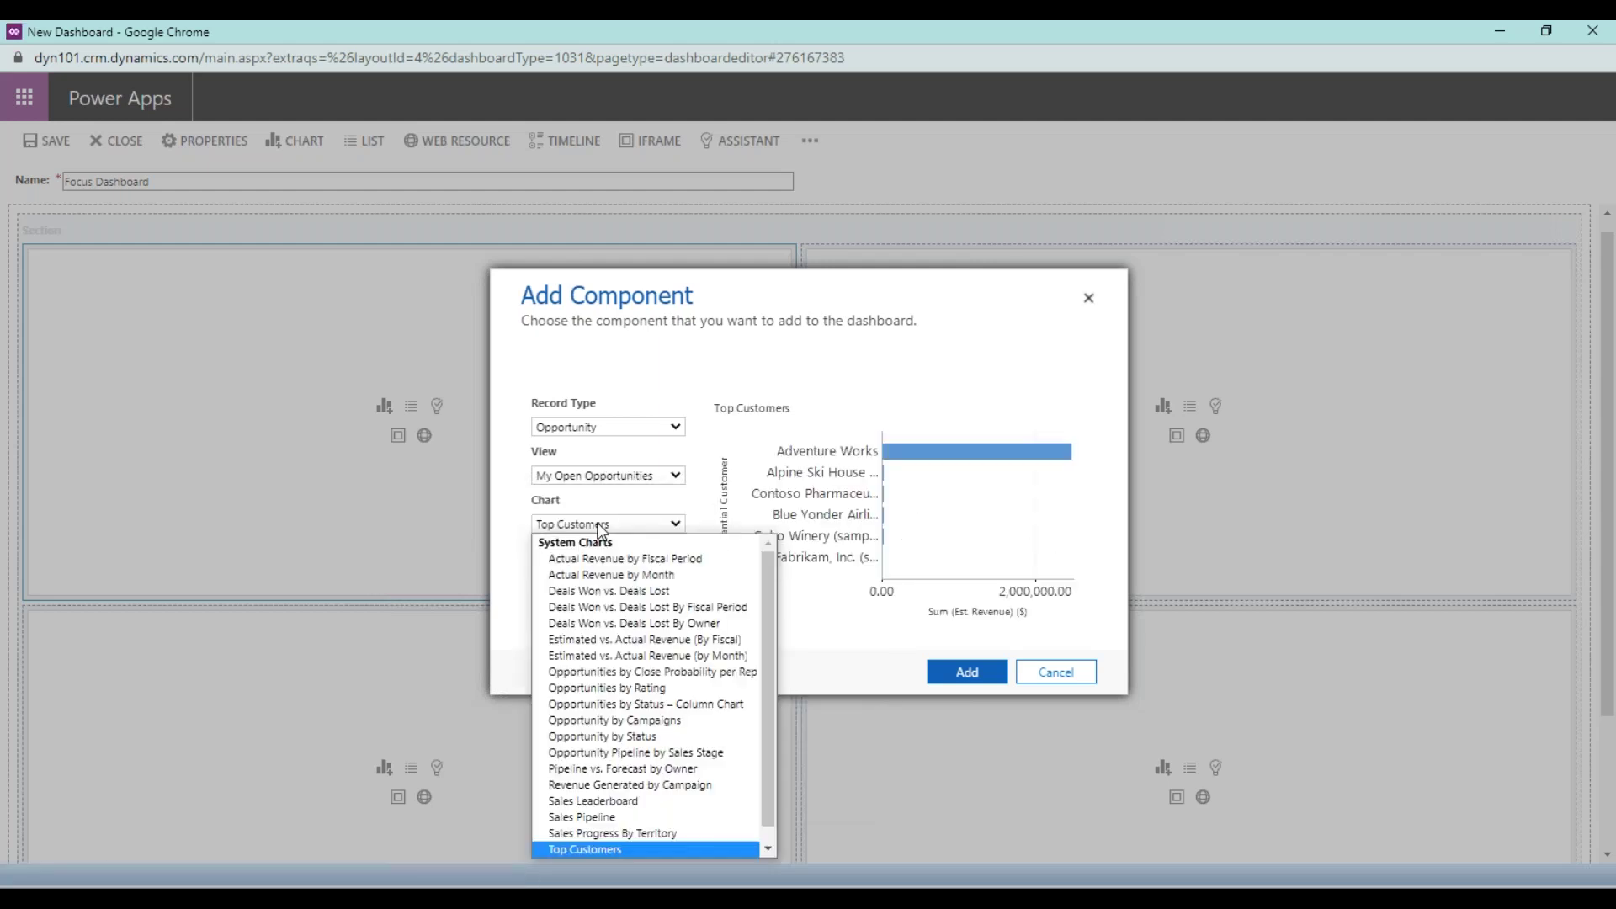
left_click(599, 817)
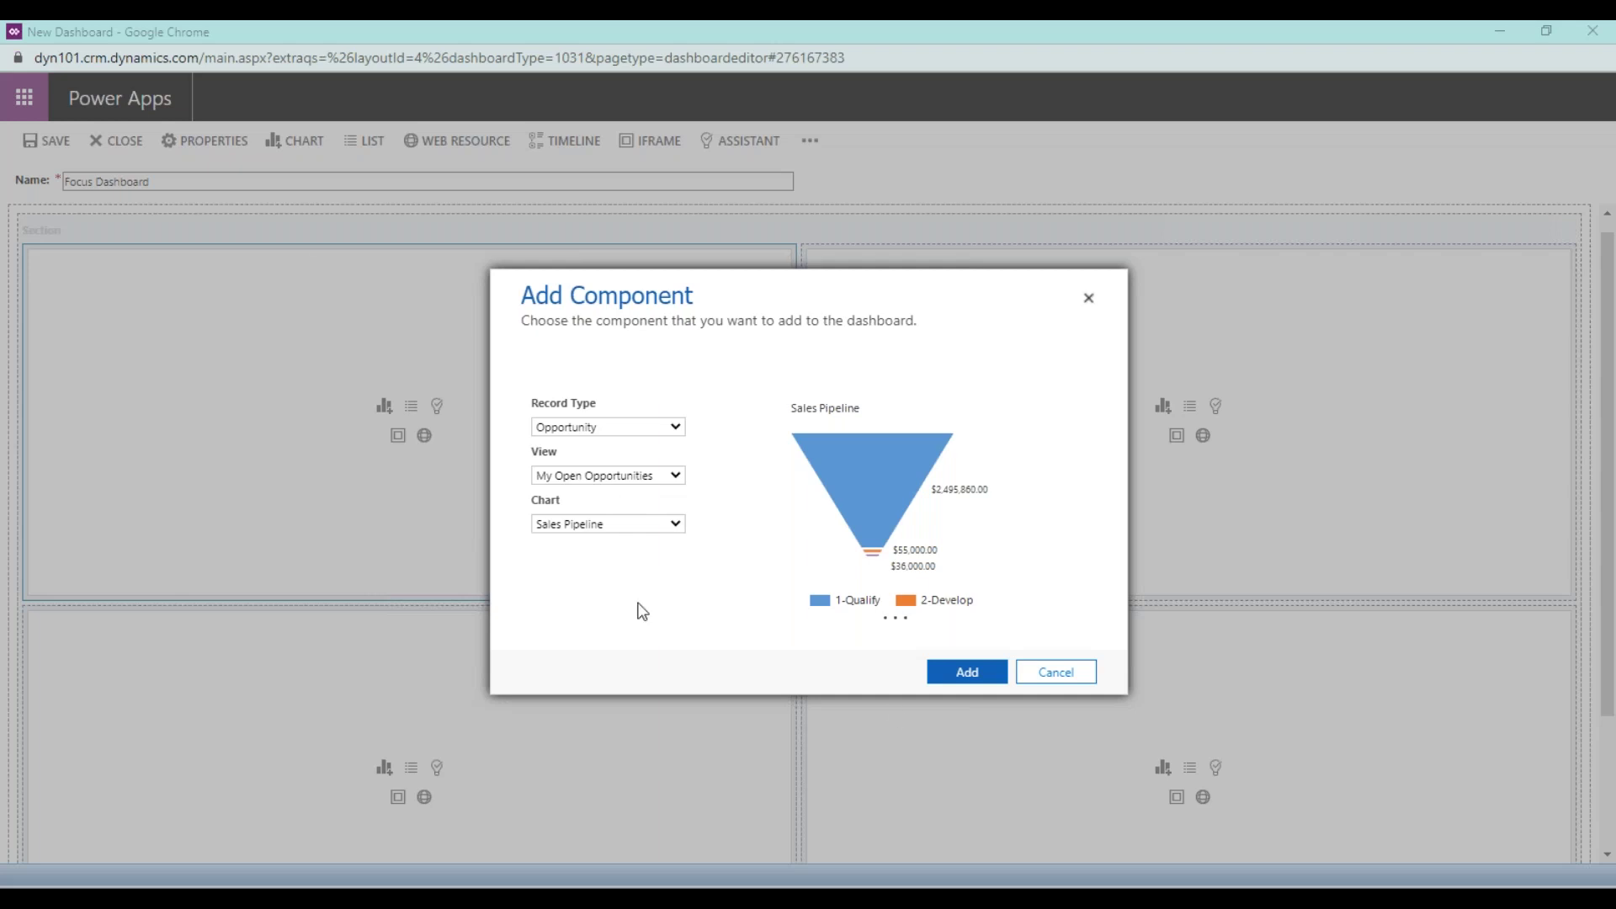
left_click(991, 673)
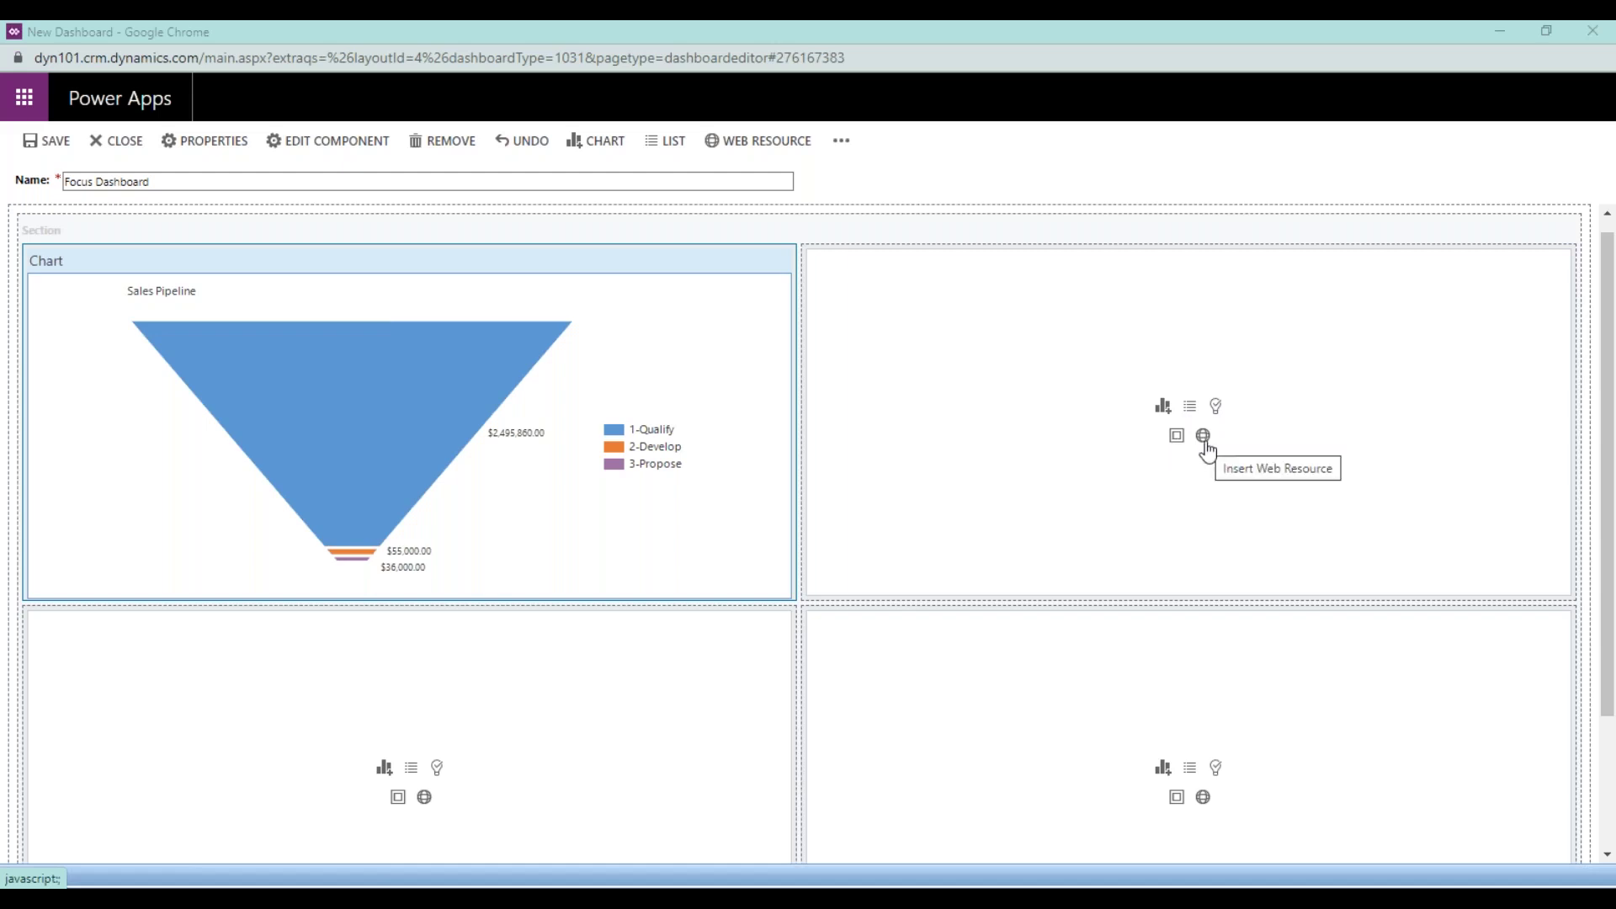
Step: Confirm adding the Sales Pipeline funnel chart to the top-left cell
left_click(1204, 436)
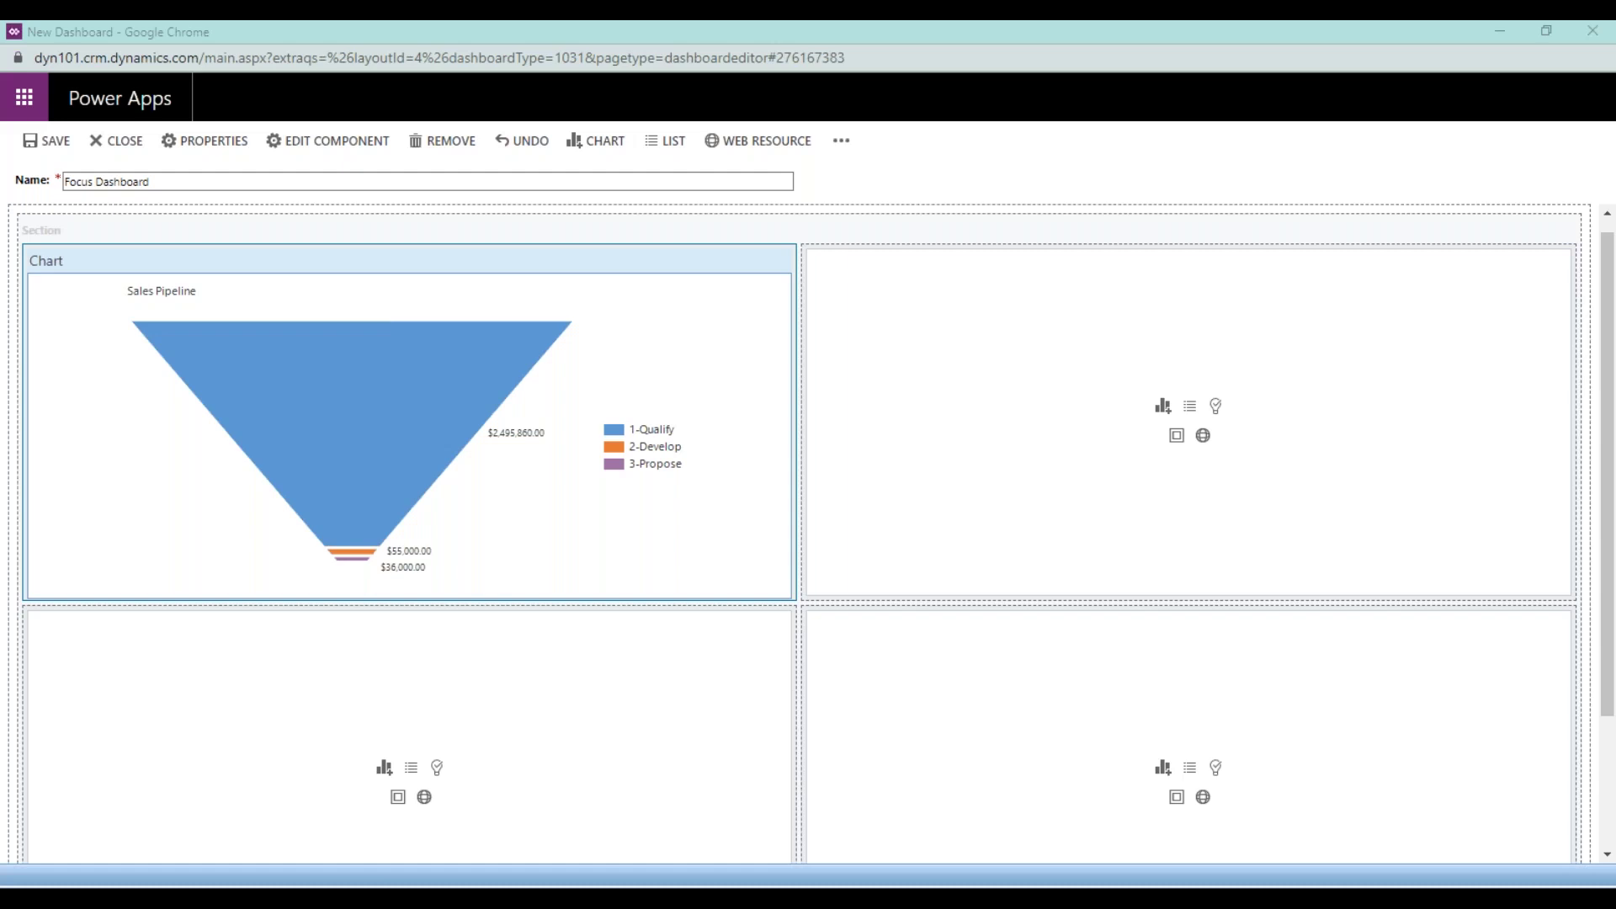
Step: Add an Activities list with the Open Activities view to the top-right cell
left_click(1197, 414)
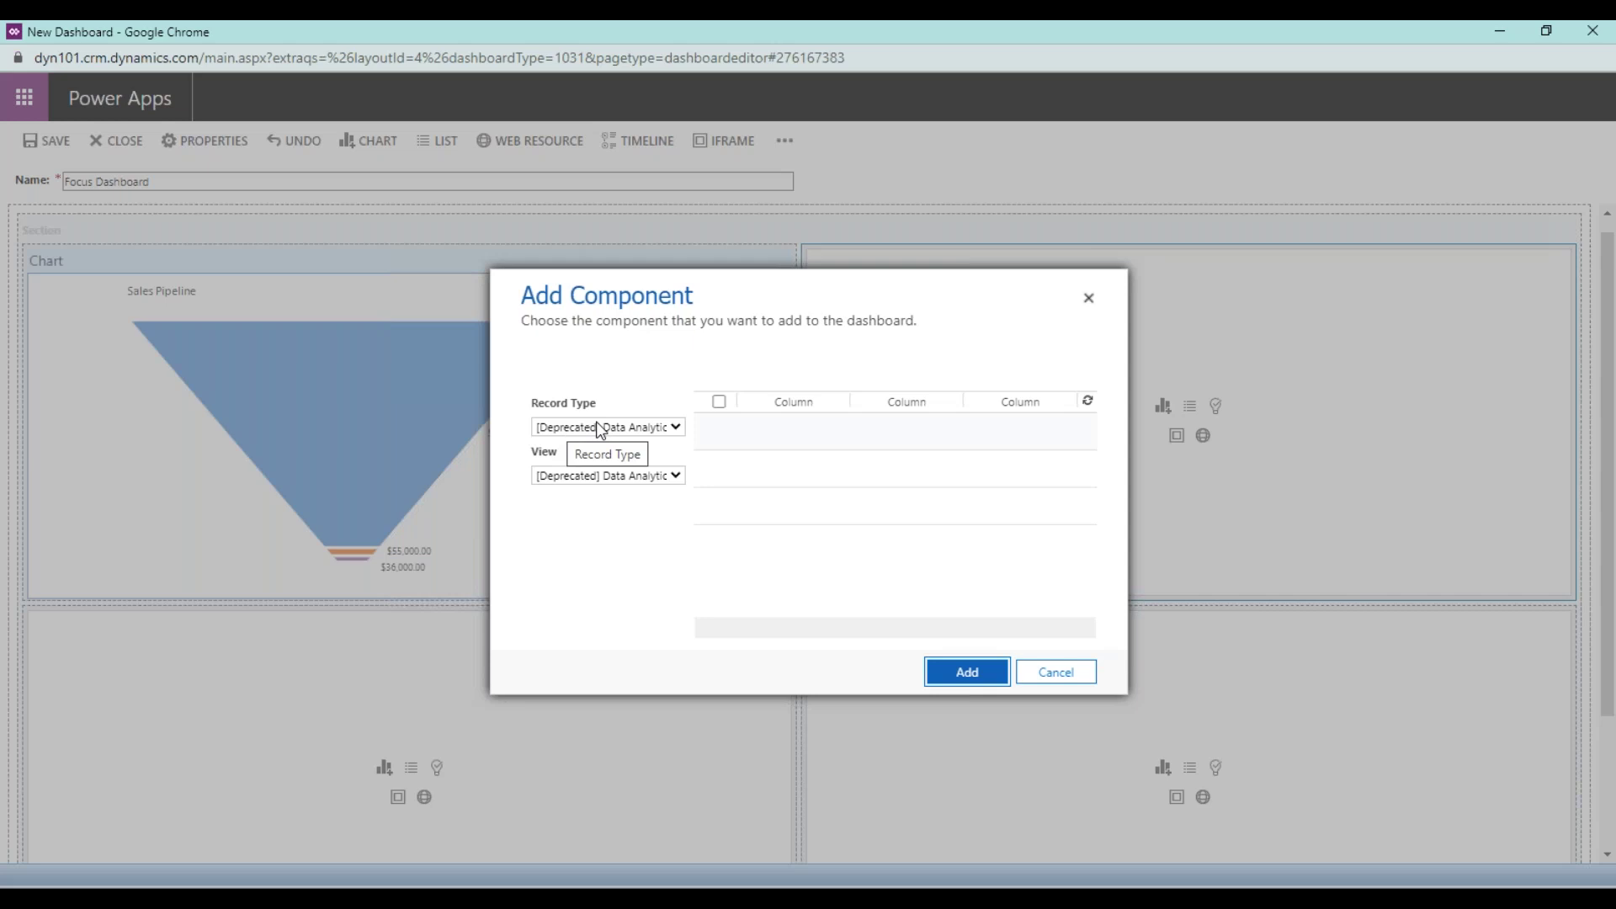
left_click(600, 428)
left_click(558, 581)
left_click(586, 479)
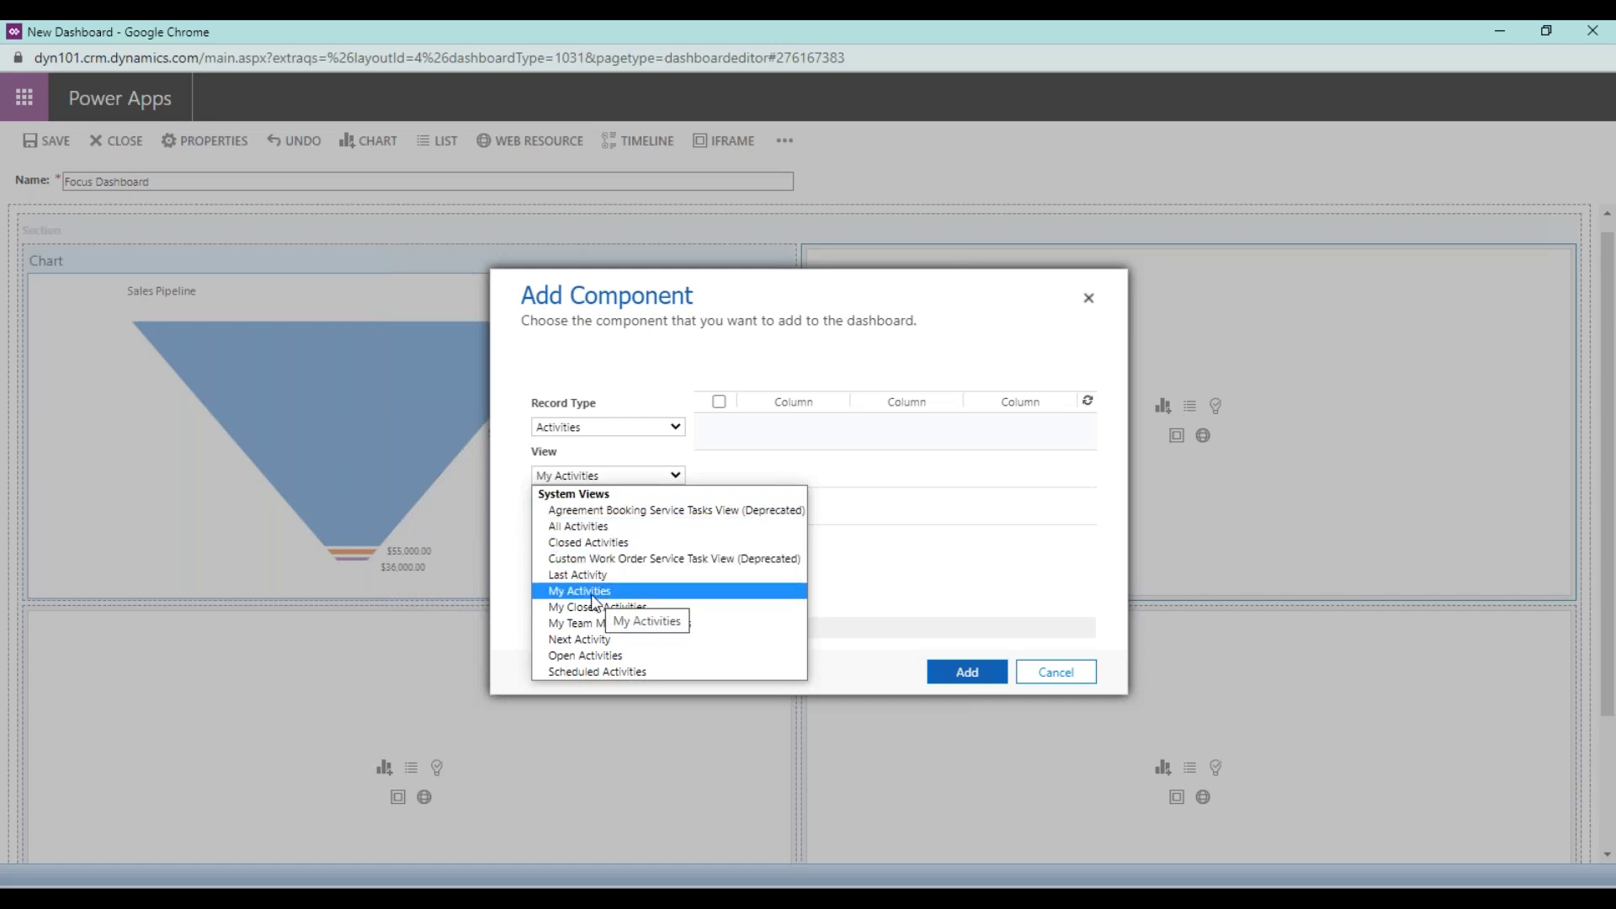
left_click(650, 654)
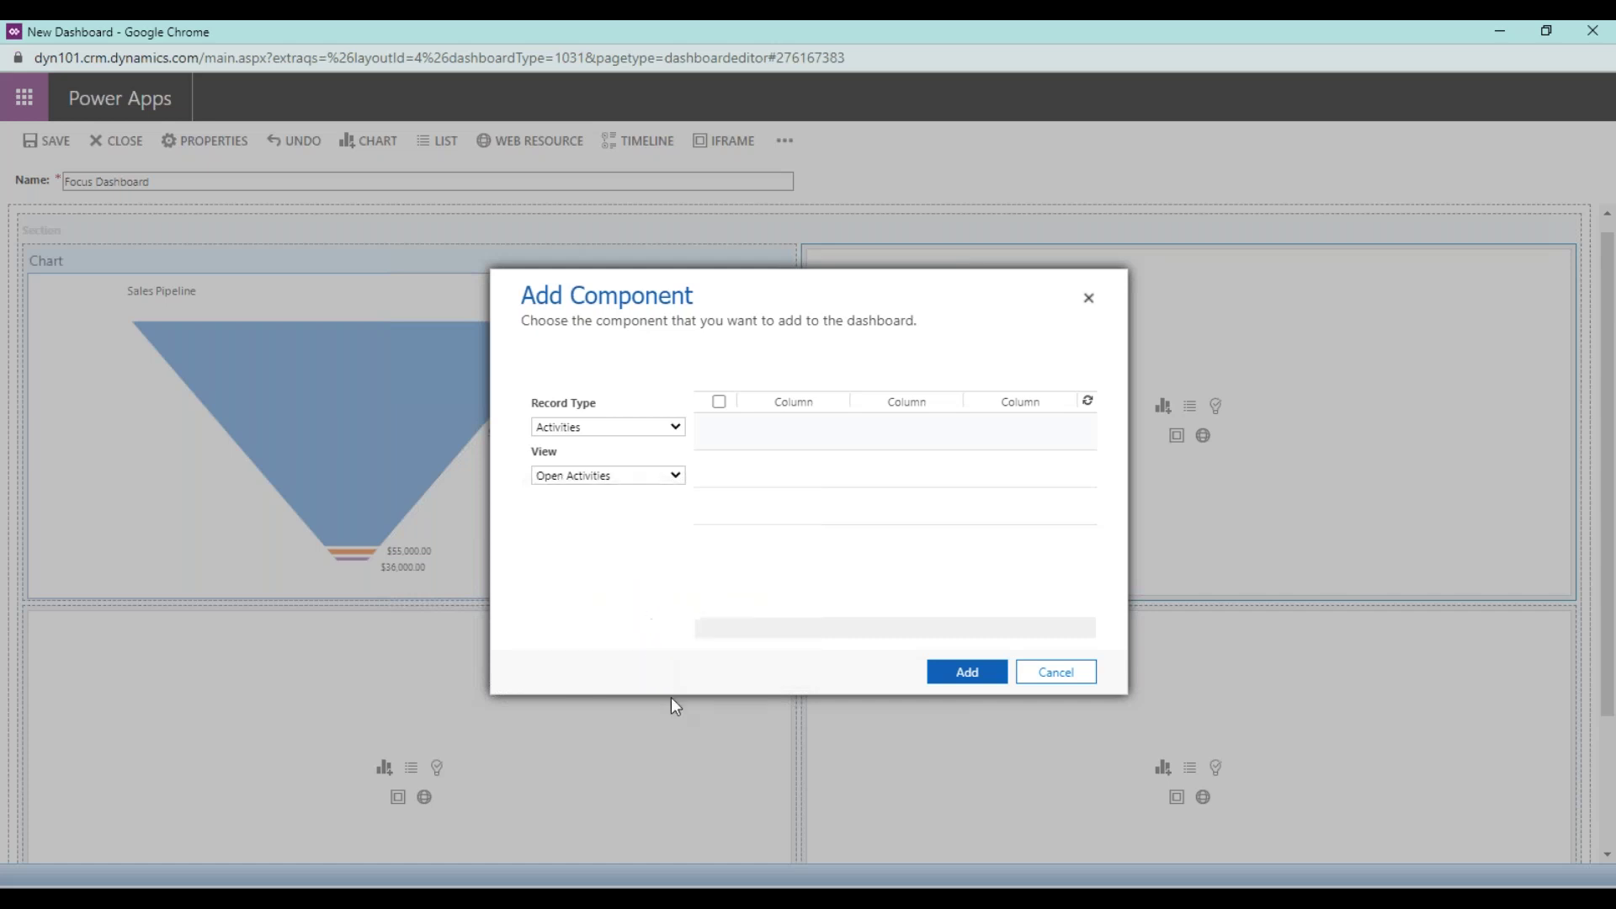
left_click(958, 684)
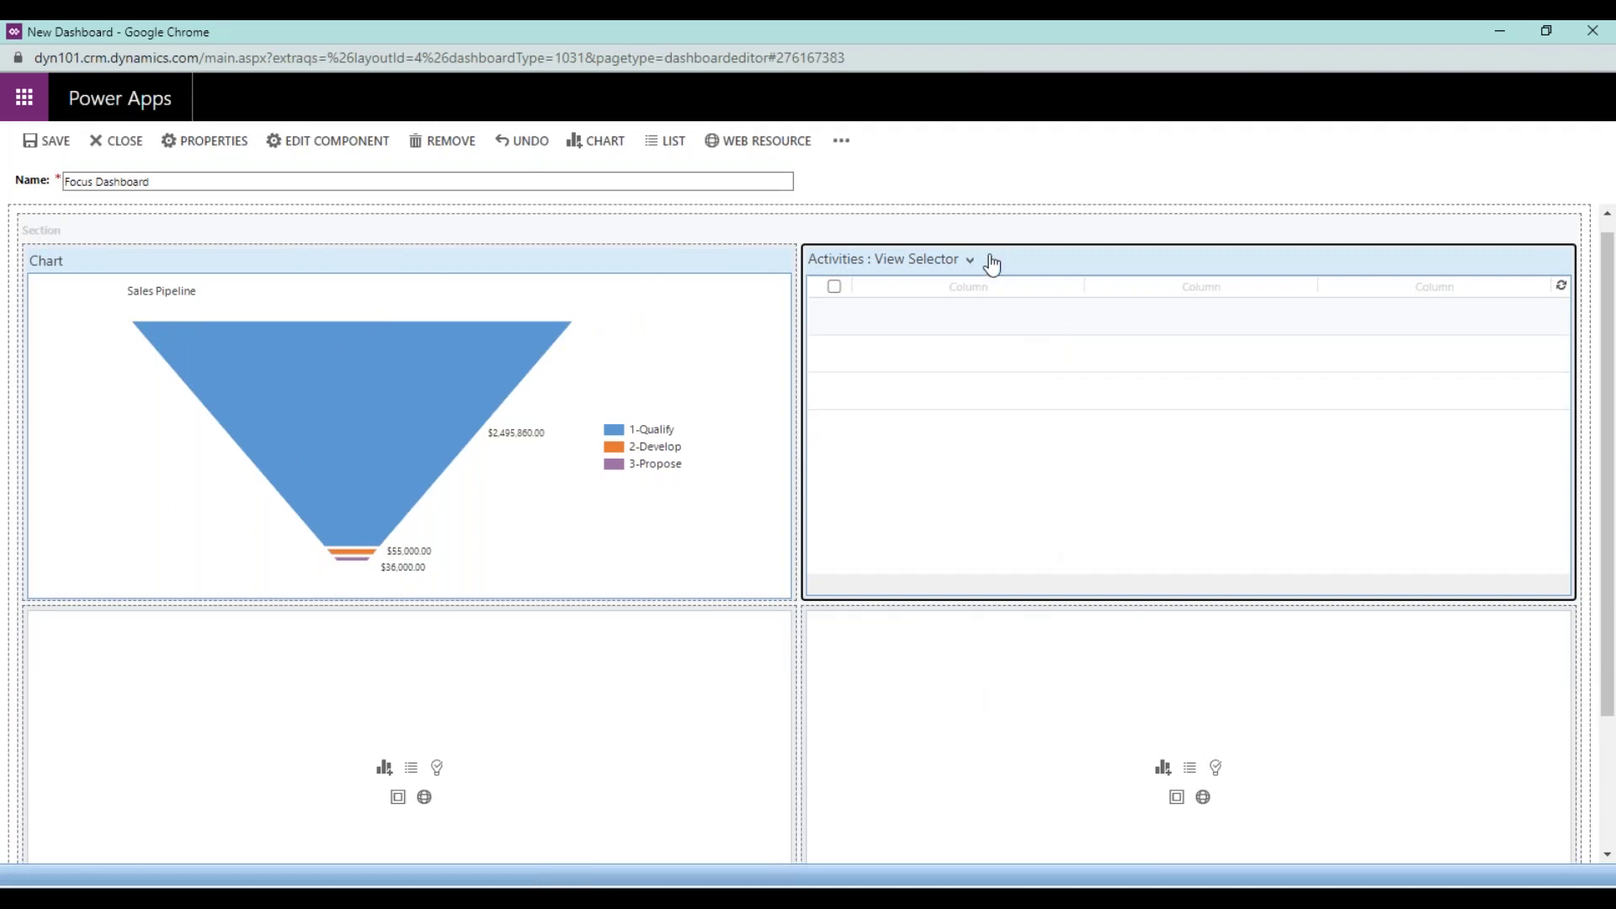
Step: Move the Activities list to the top-left slot, above the Sales Pipeline chart
left_click_drag(970, 266, 564, 262)
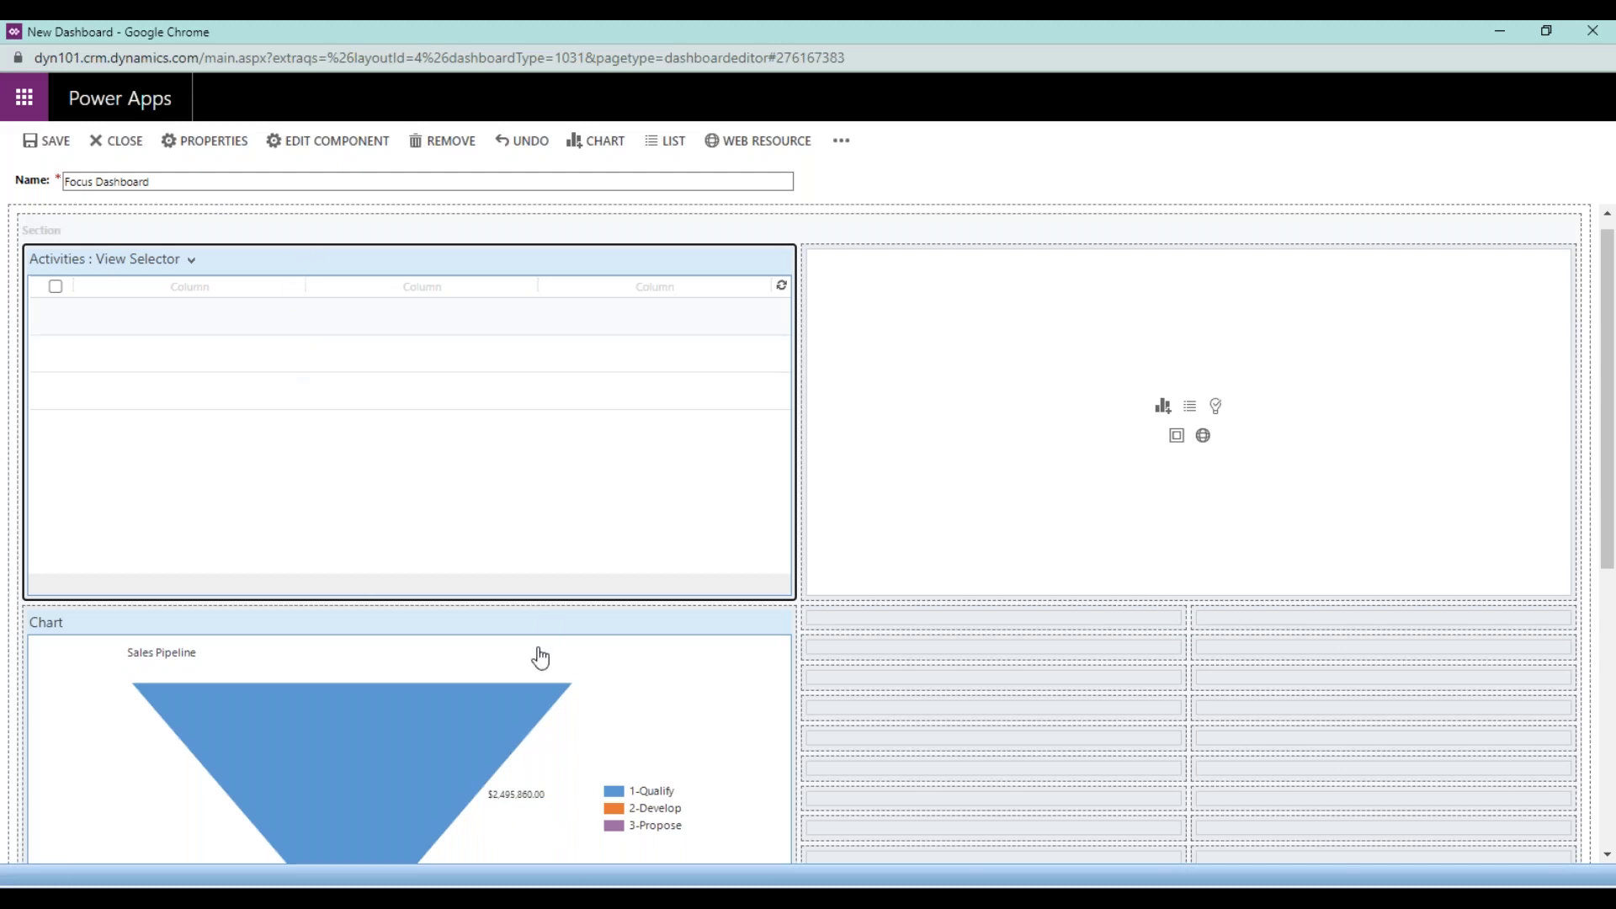
left_click(556, 626)
scroll(555, 566, "up", 2)
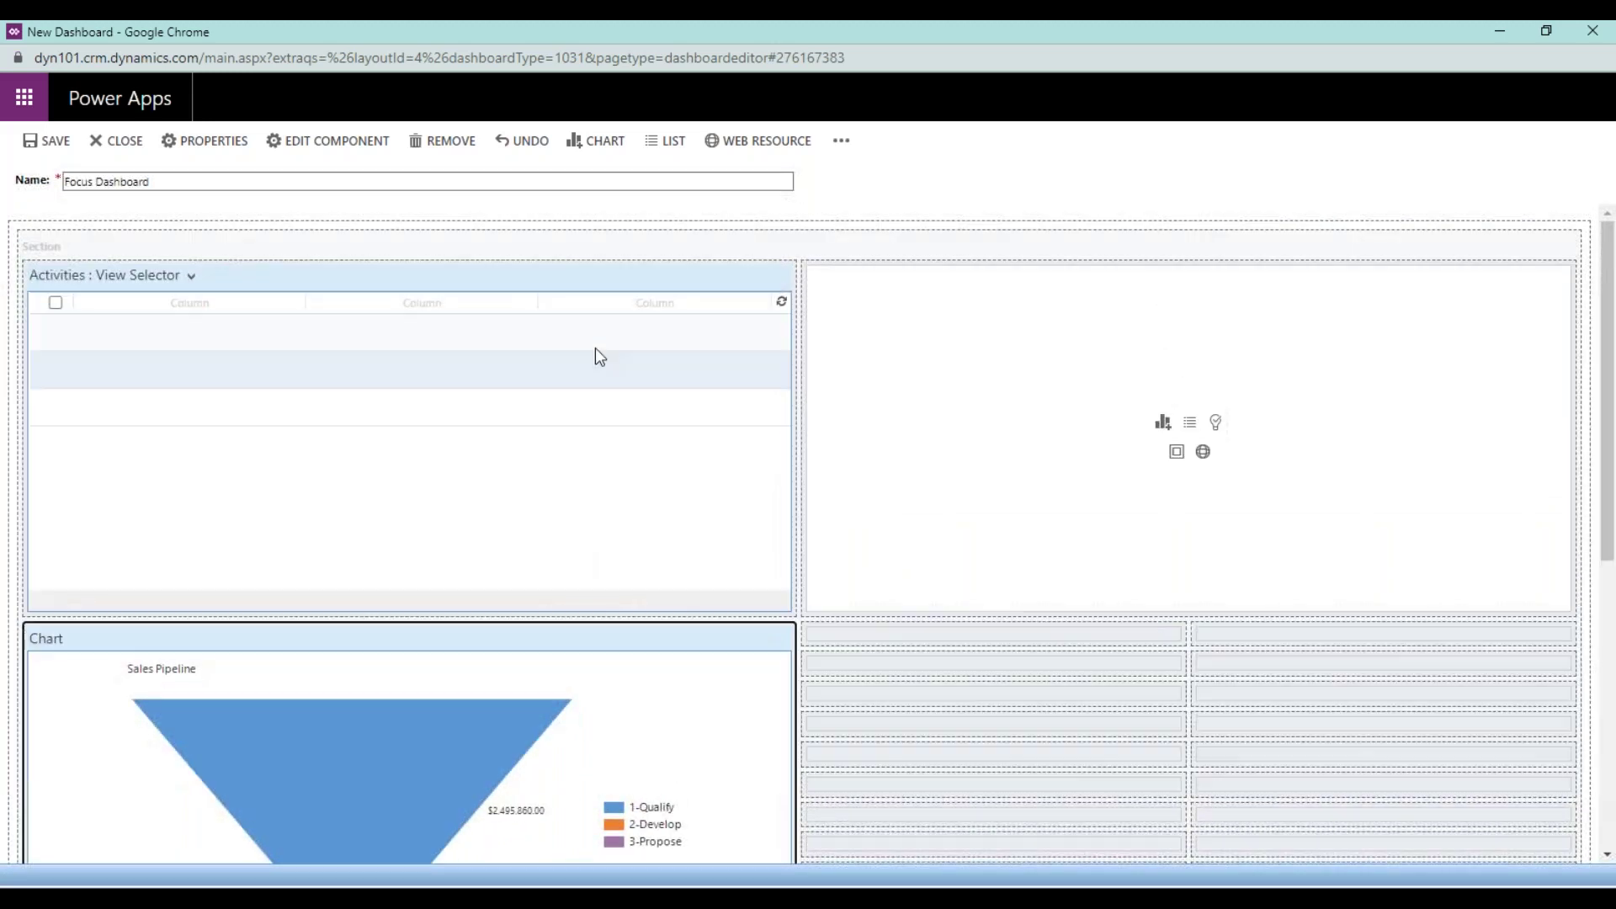
left_click(564, 279)
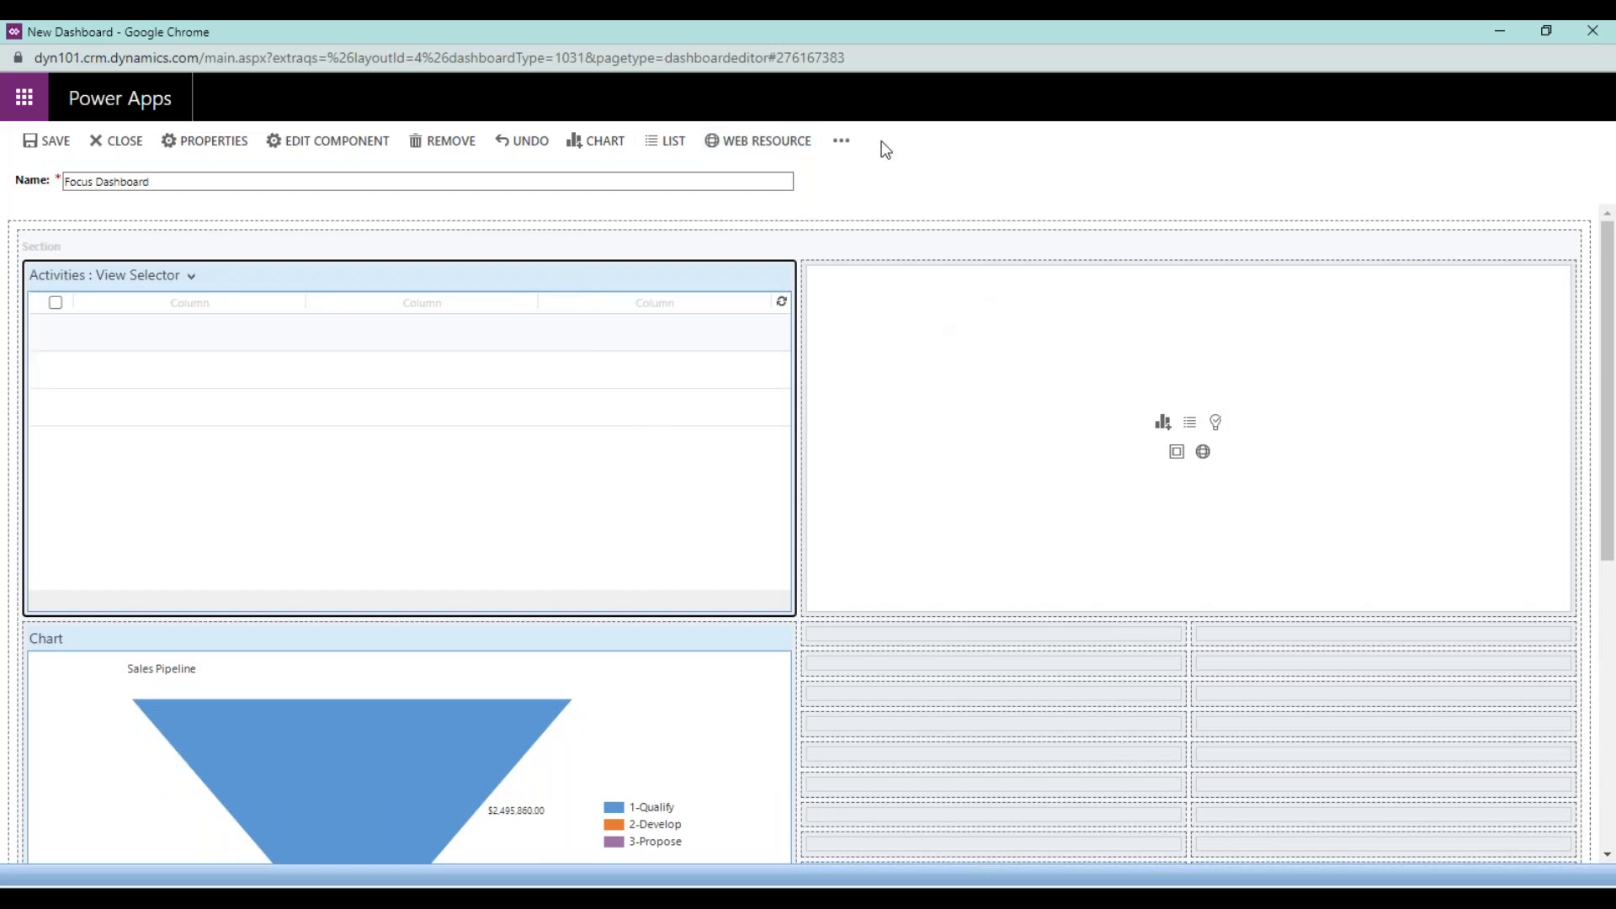
Step: Make the Activities list taller while keeping it at half width
left_click(848, 136)
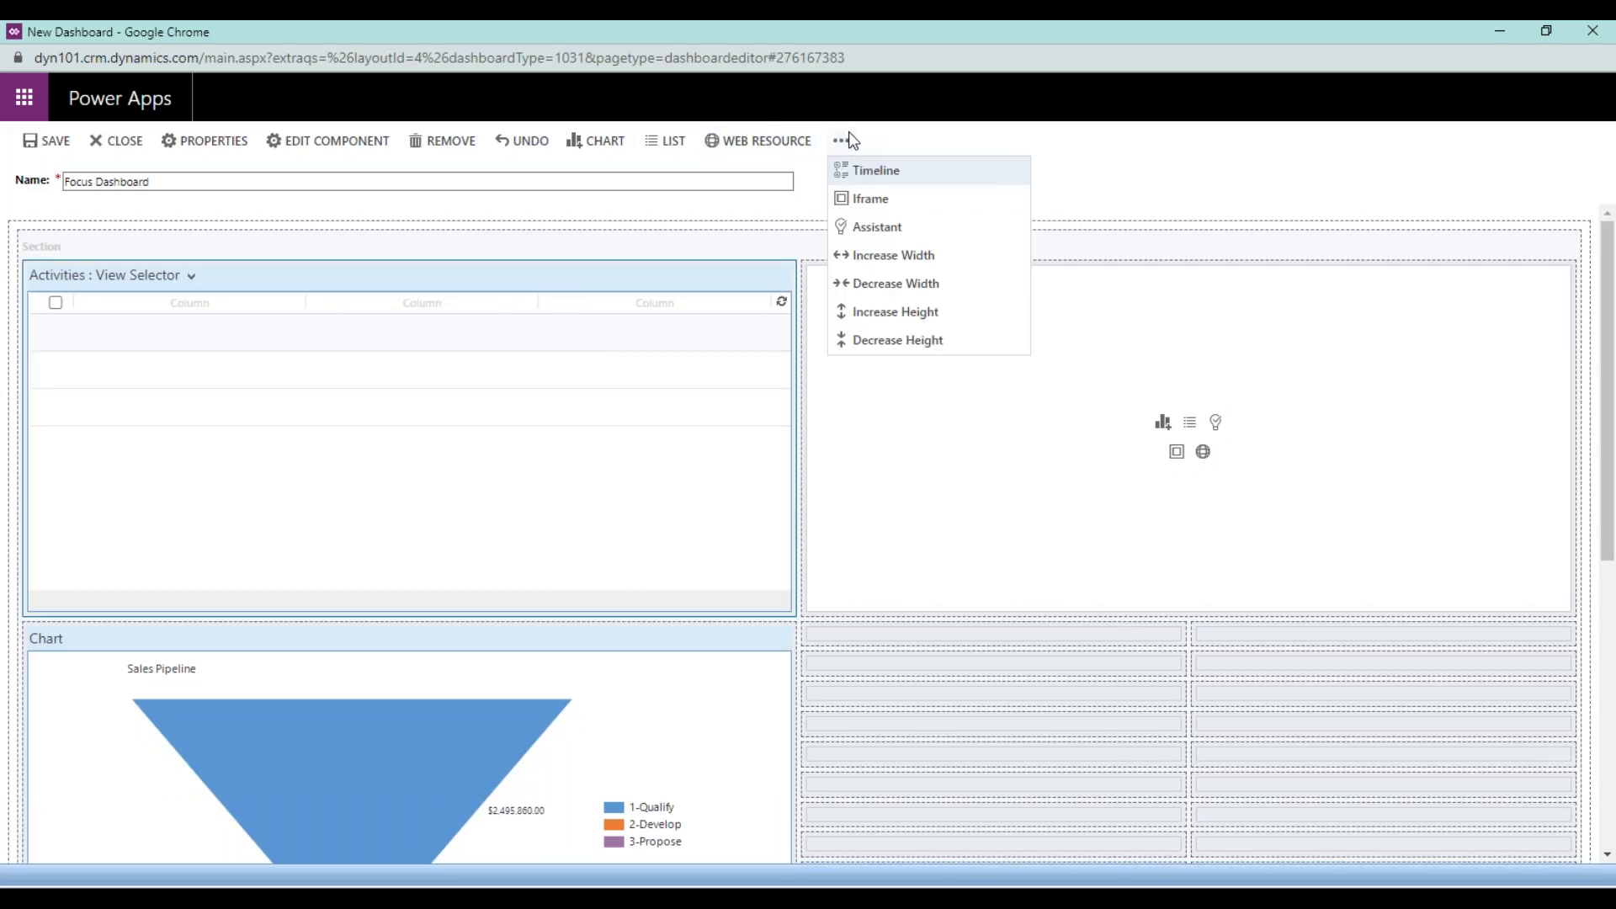
left_click(922, 257)
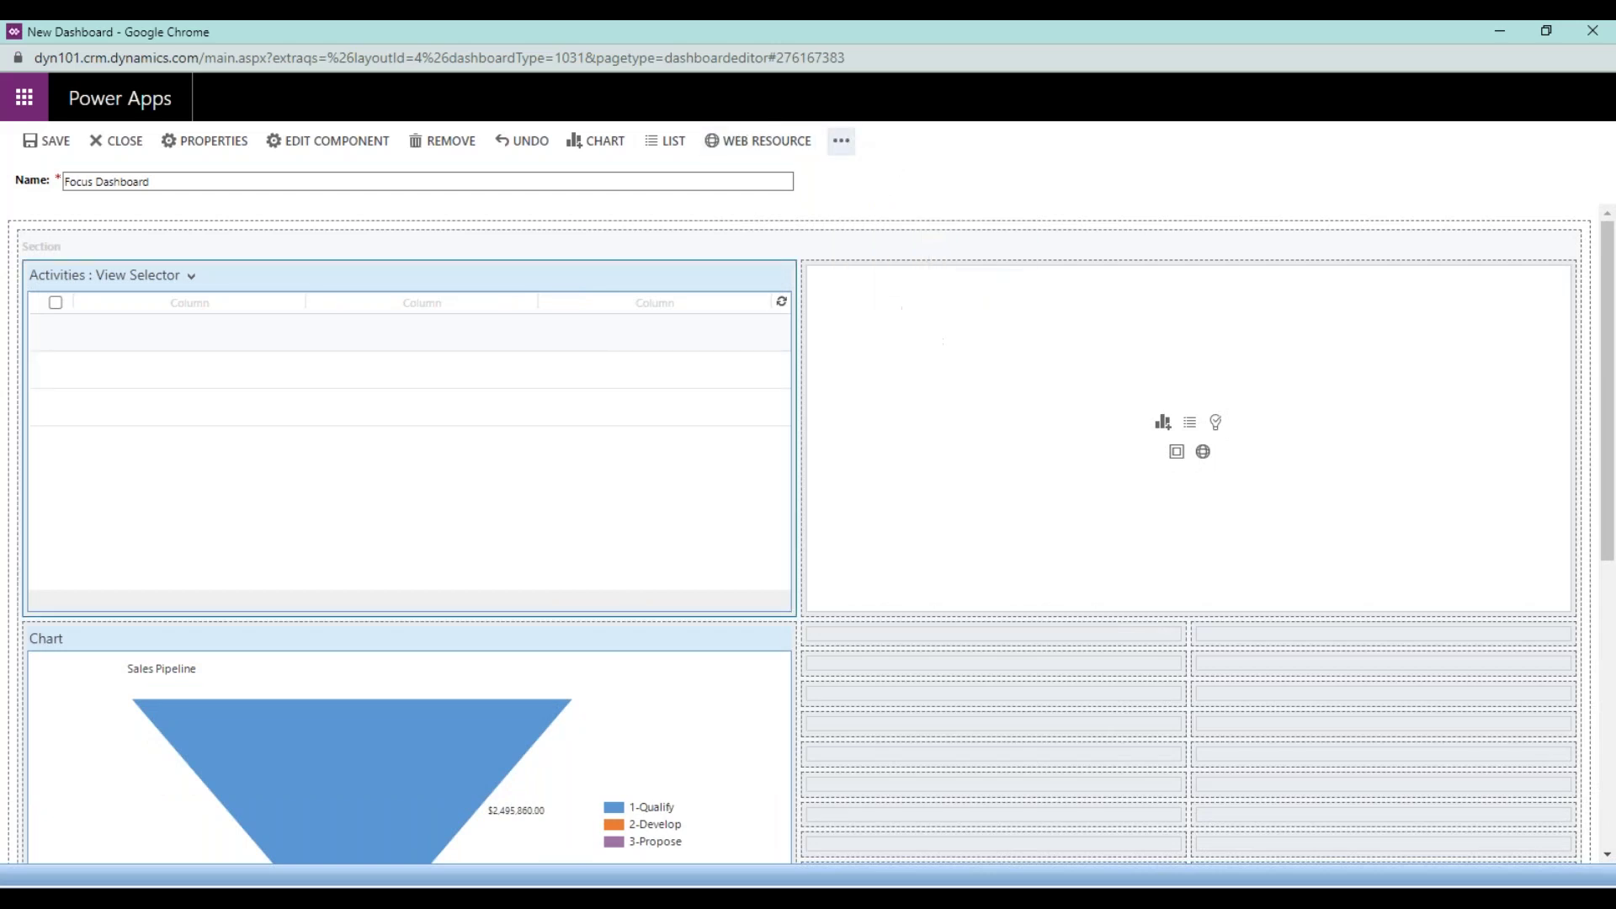
left_click(845, 142)
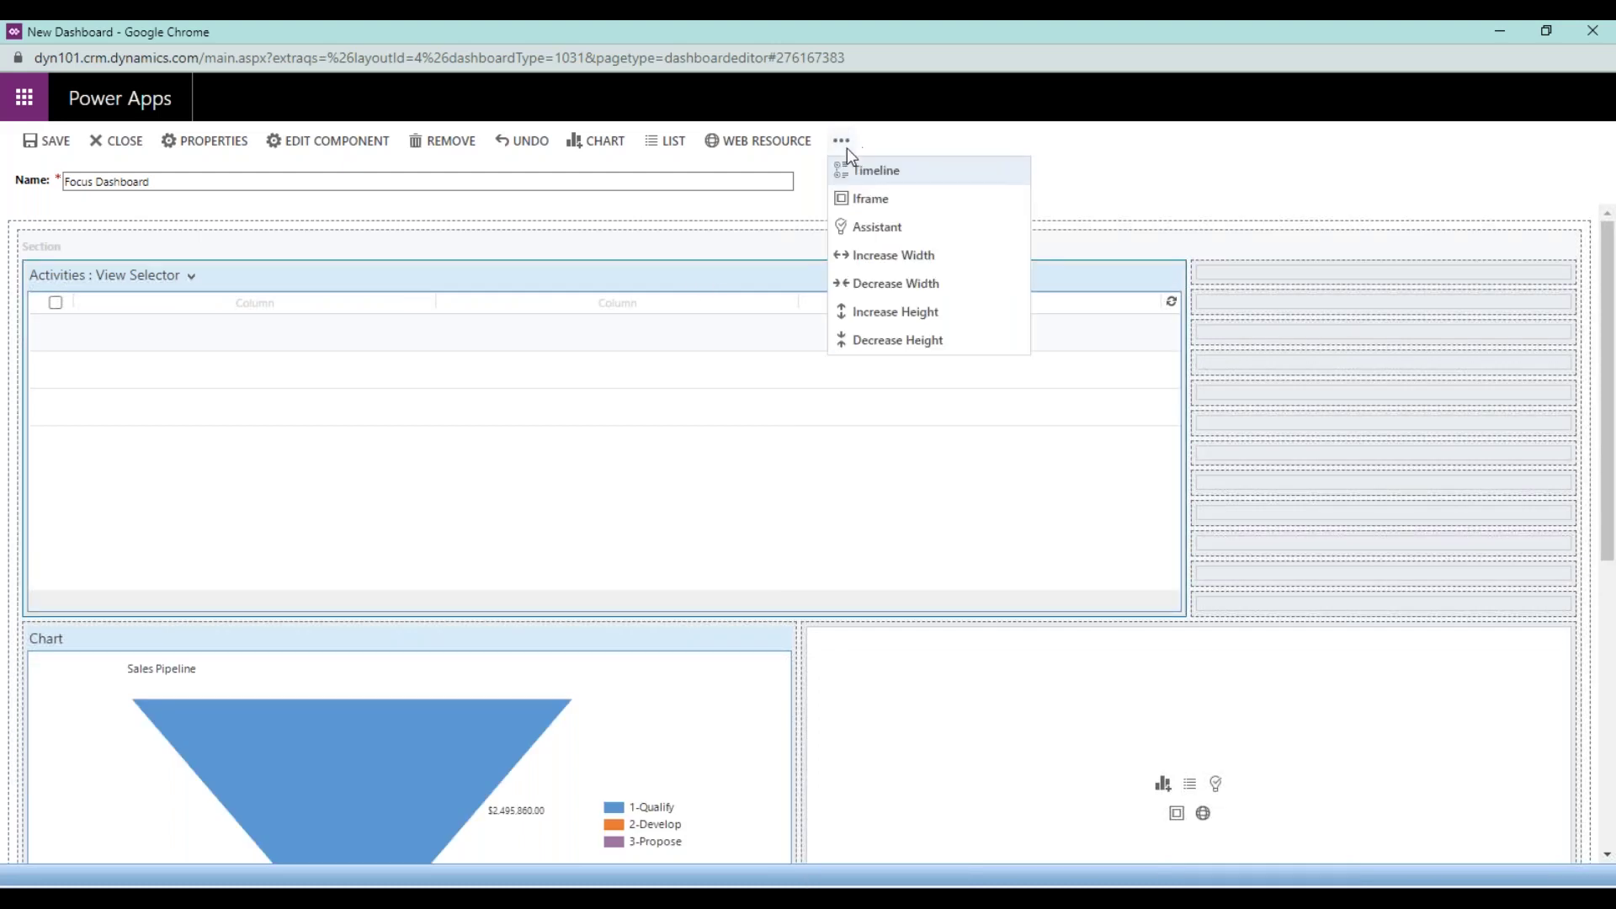
left_click(897, 313)
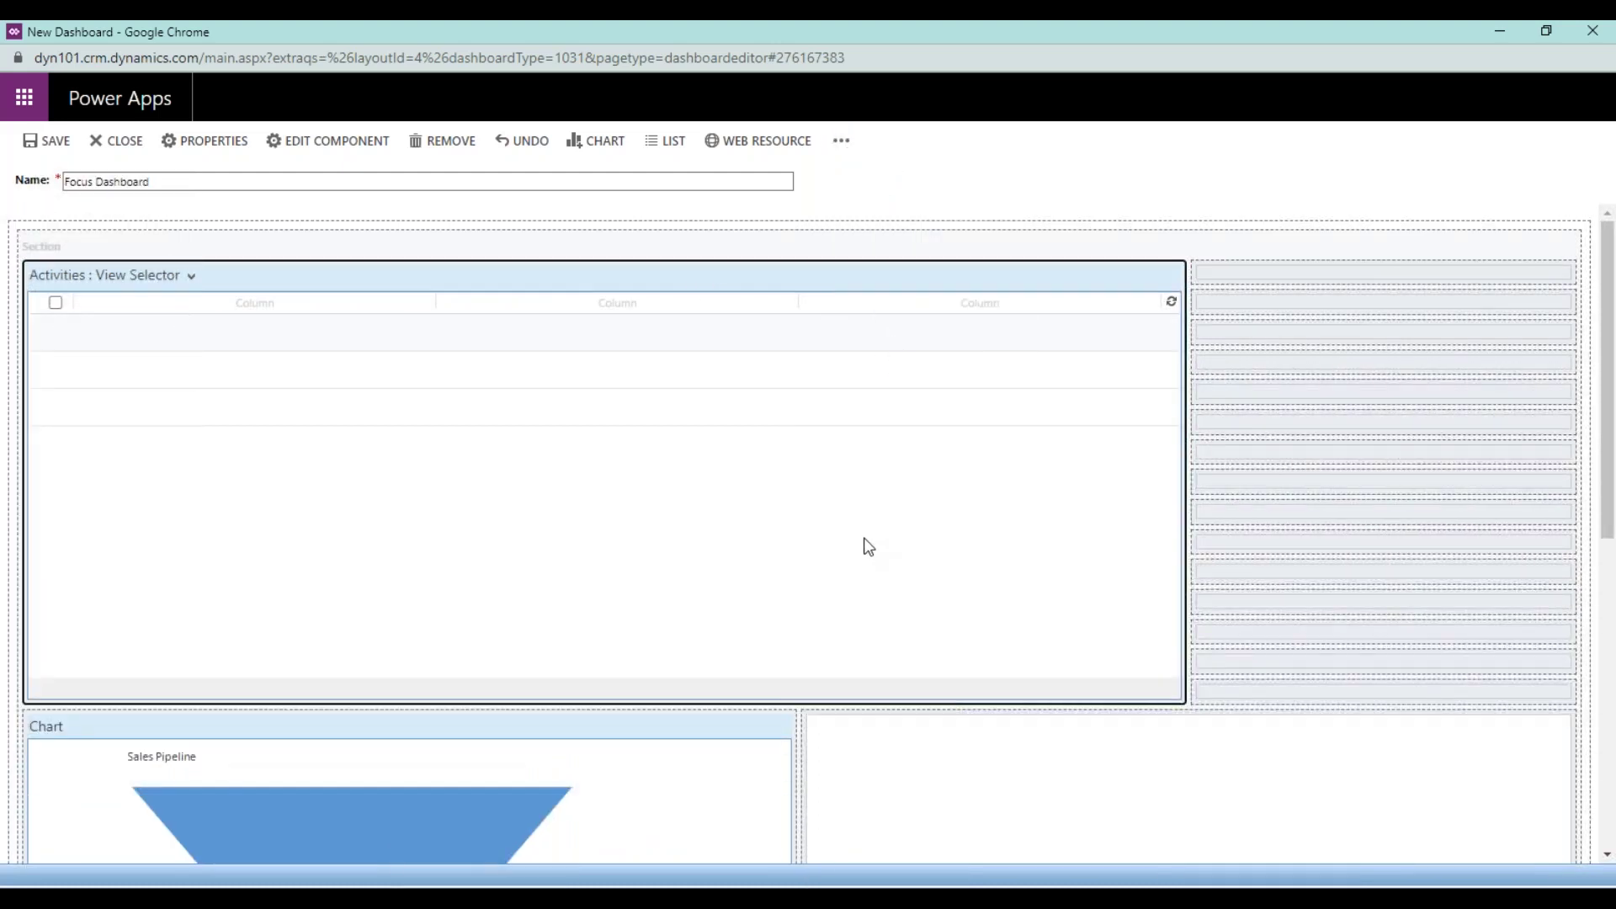
left_click(842, 141)
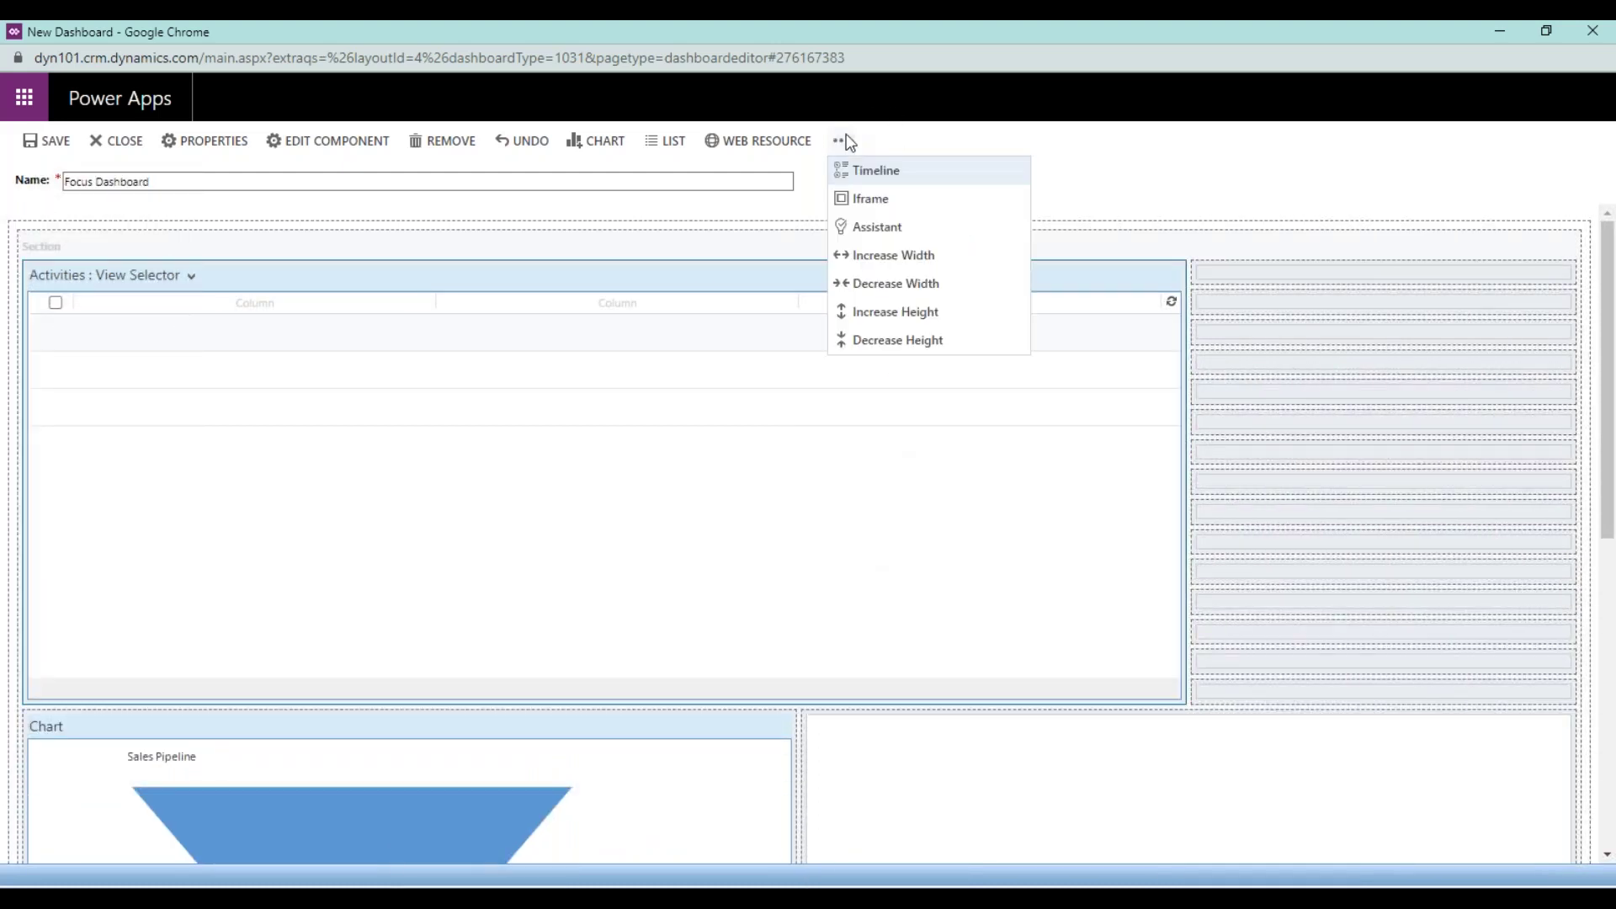
left_click(902, 283)
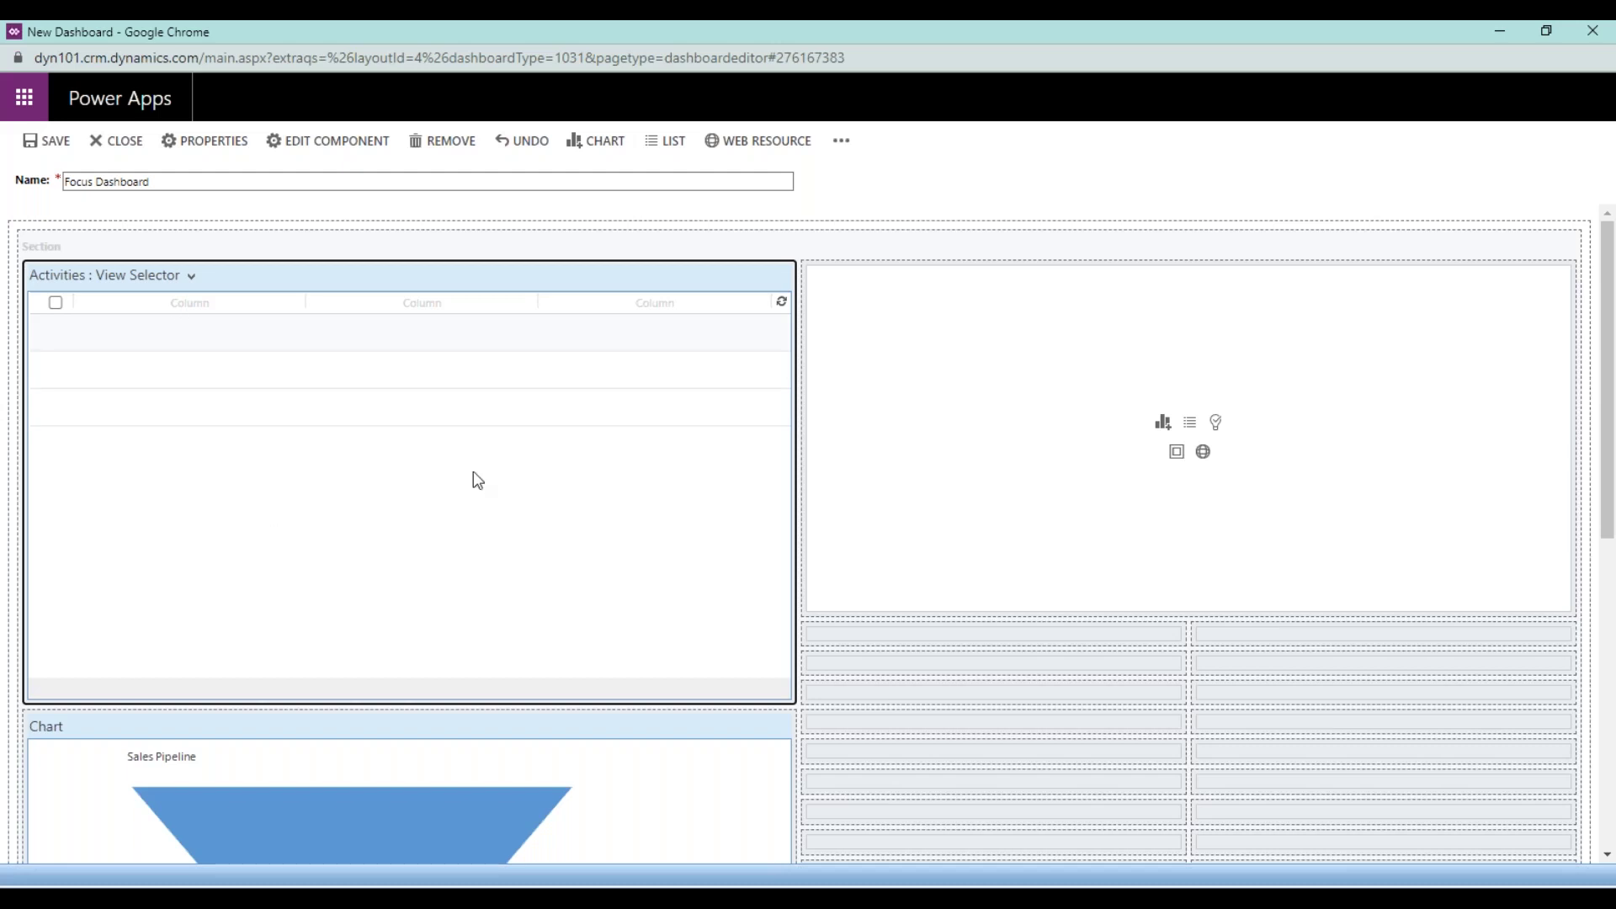
left_click(850, 153)
left_click(877, 251)
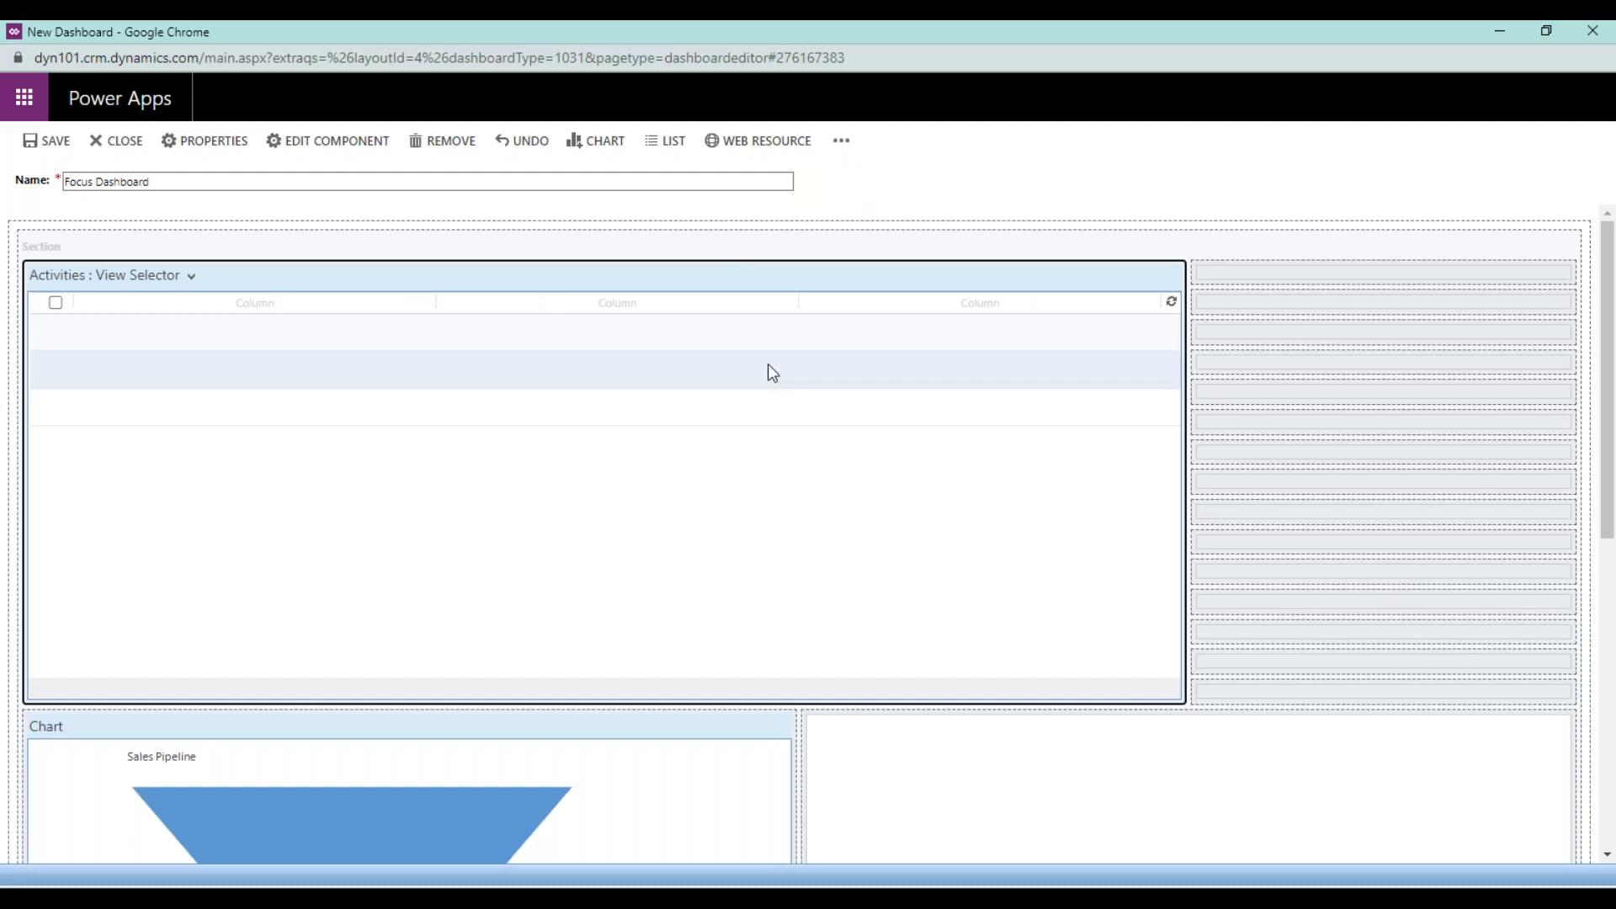
left_click(841, 143)
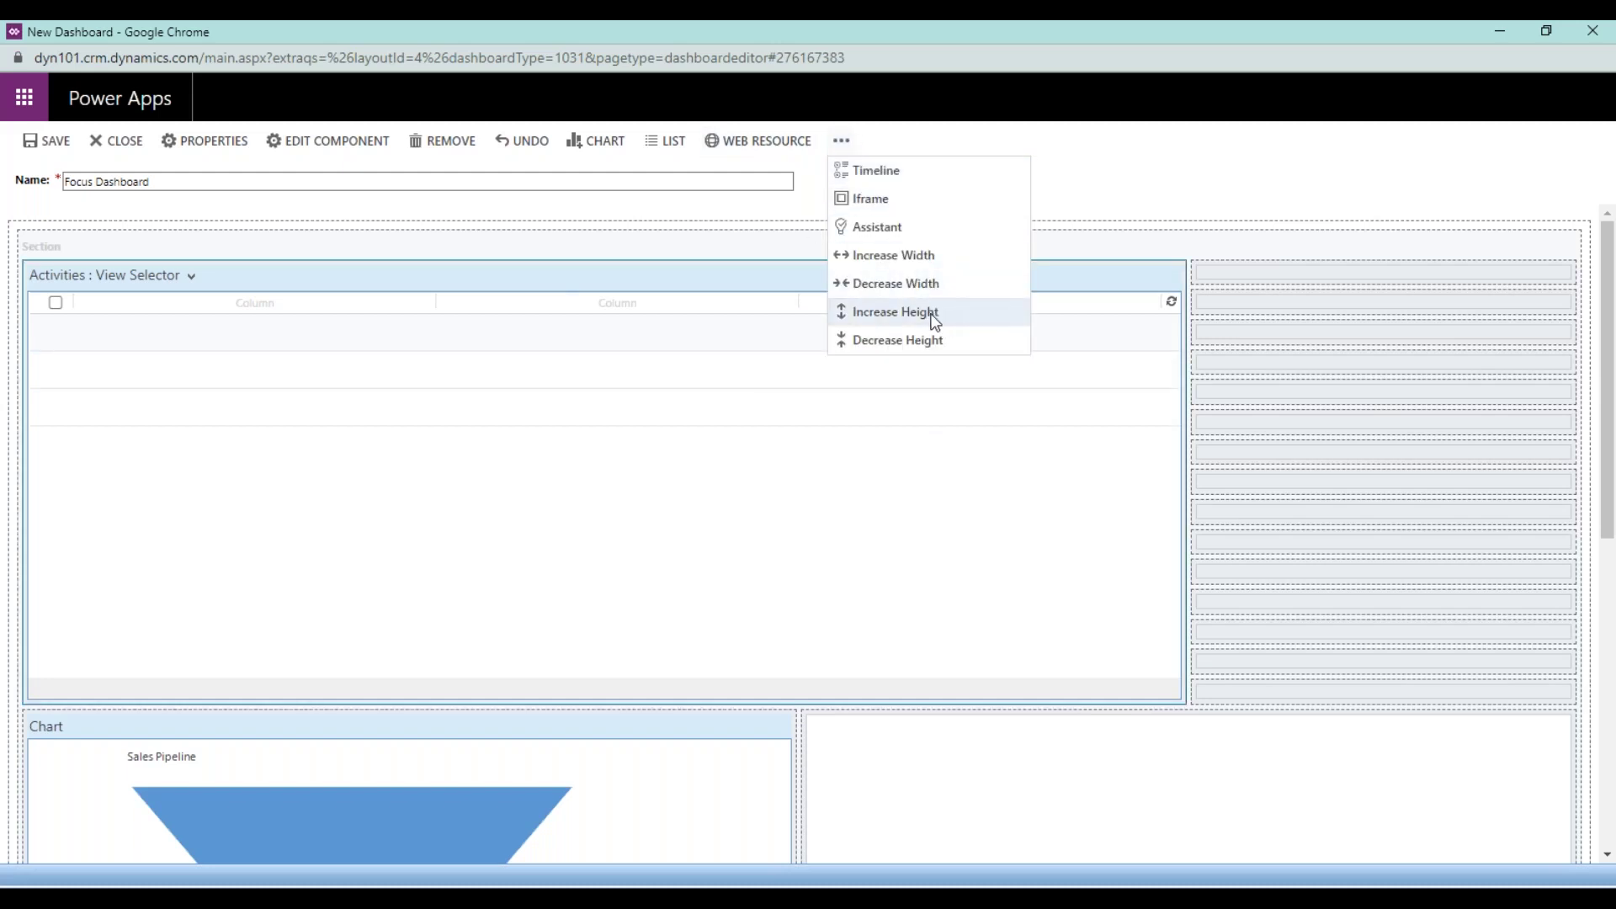
left_click(926, 282)
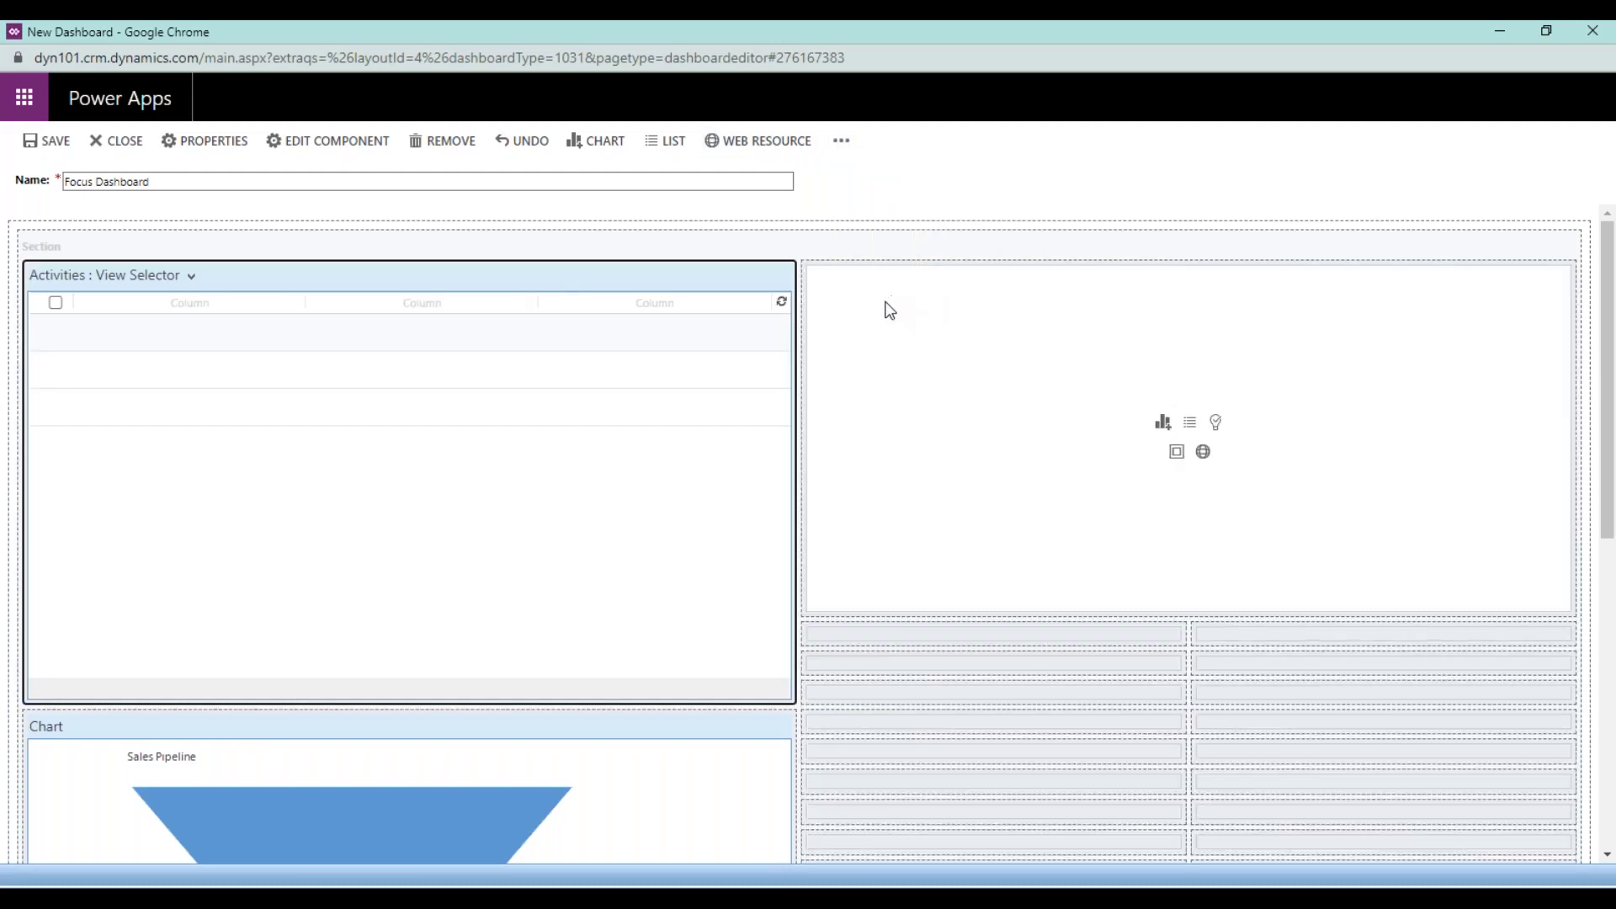
Step: Move the Sales Pipeline chart to the top-right slot, make it taller, and save
left_click(606, 722)
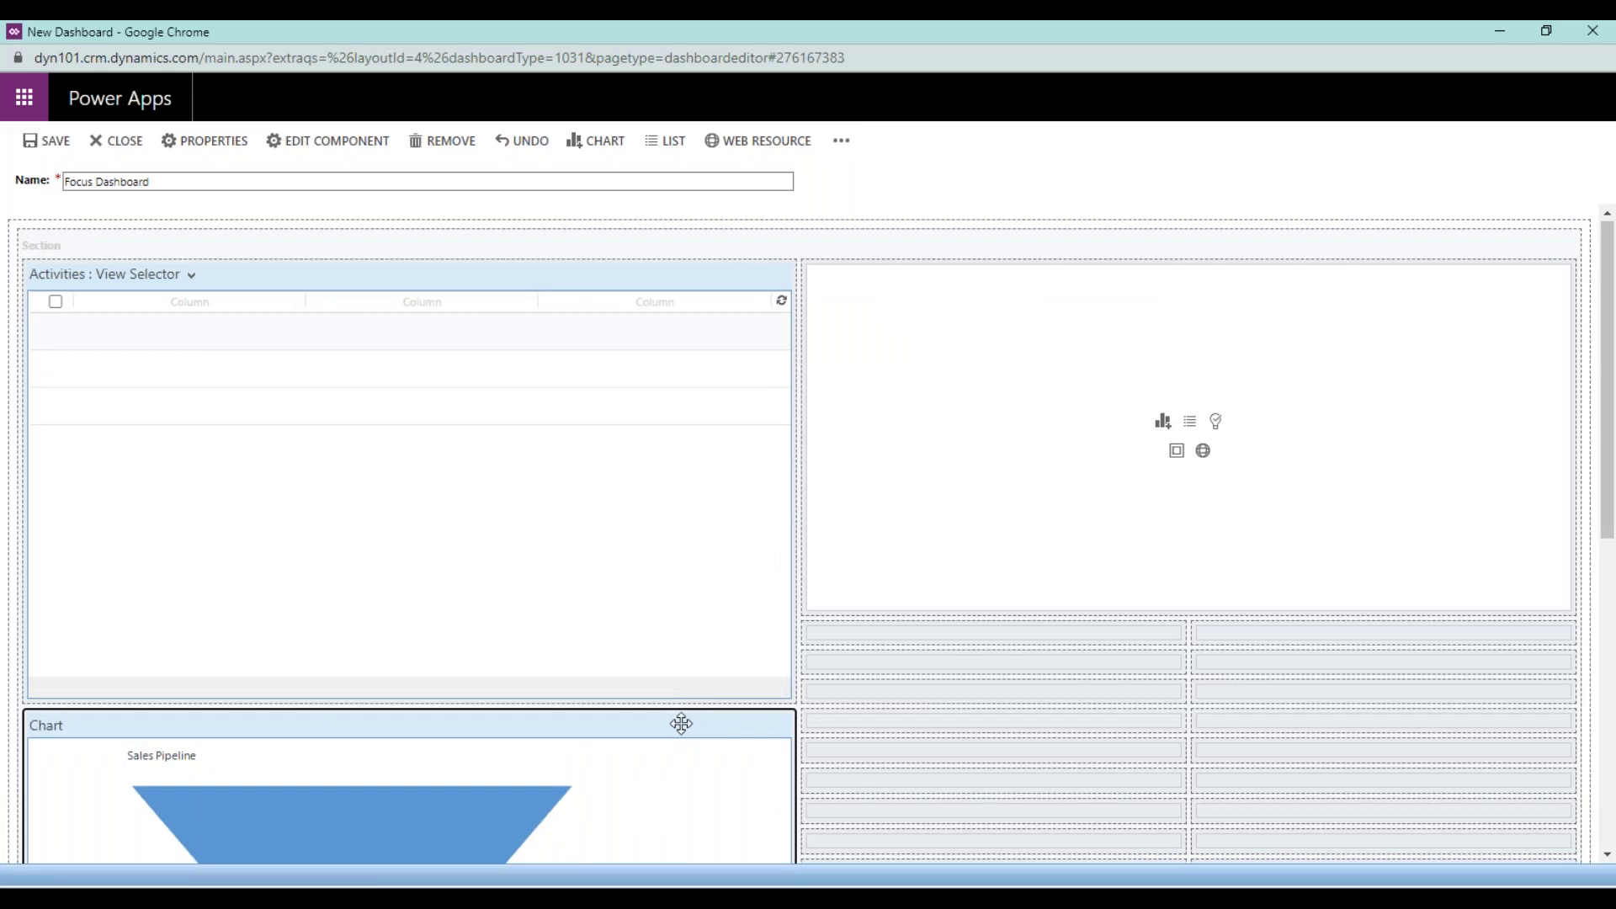
left_click_drag(679, 722, 1048, 330)
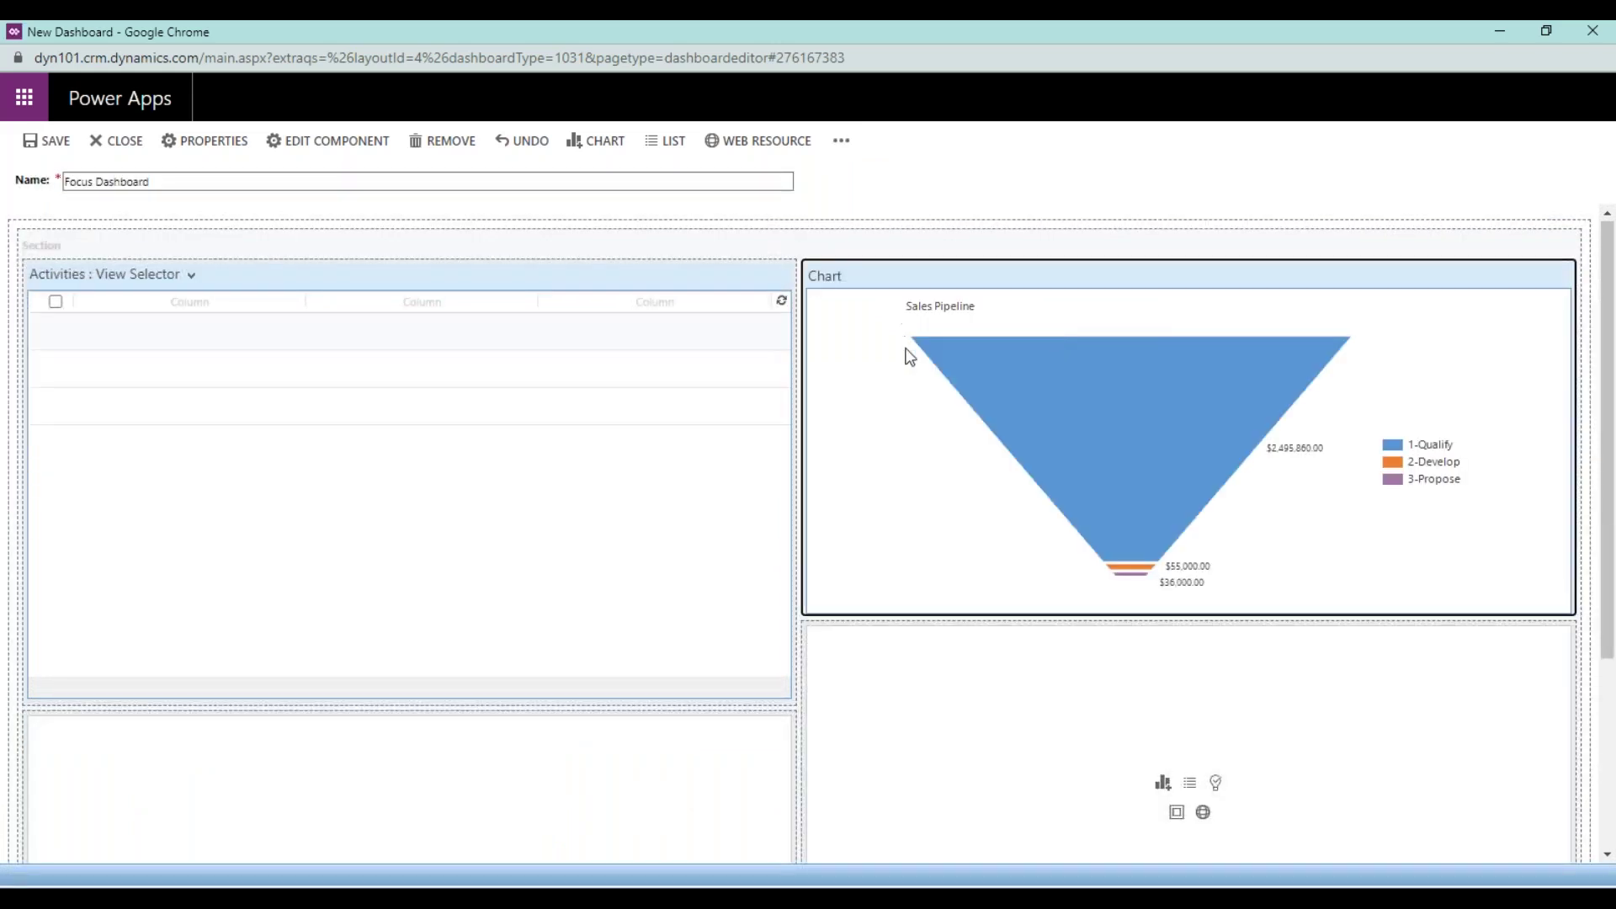
left_click(708, 278)
left_click(856, 280)
left_click(730, 279)
left_click(840, 279)
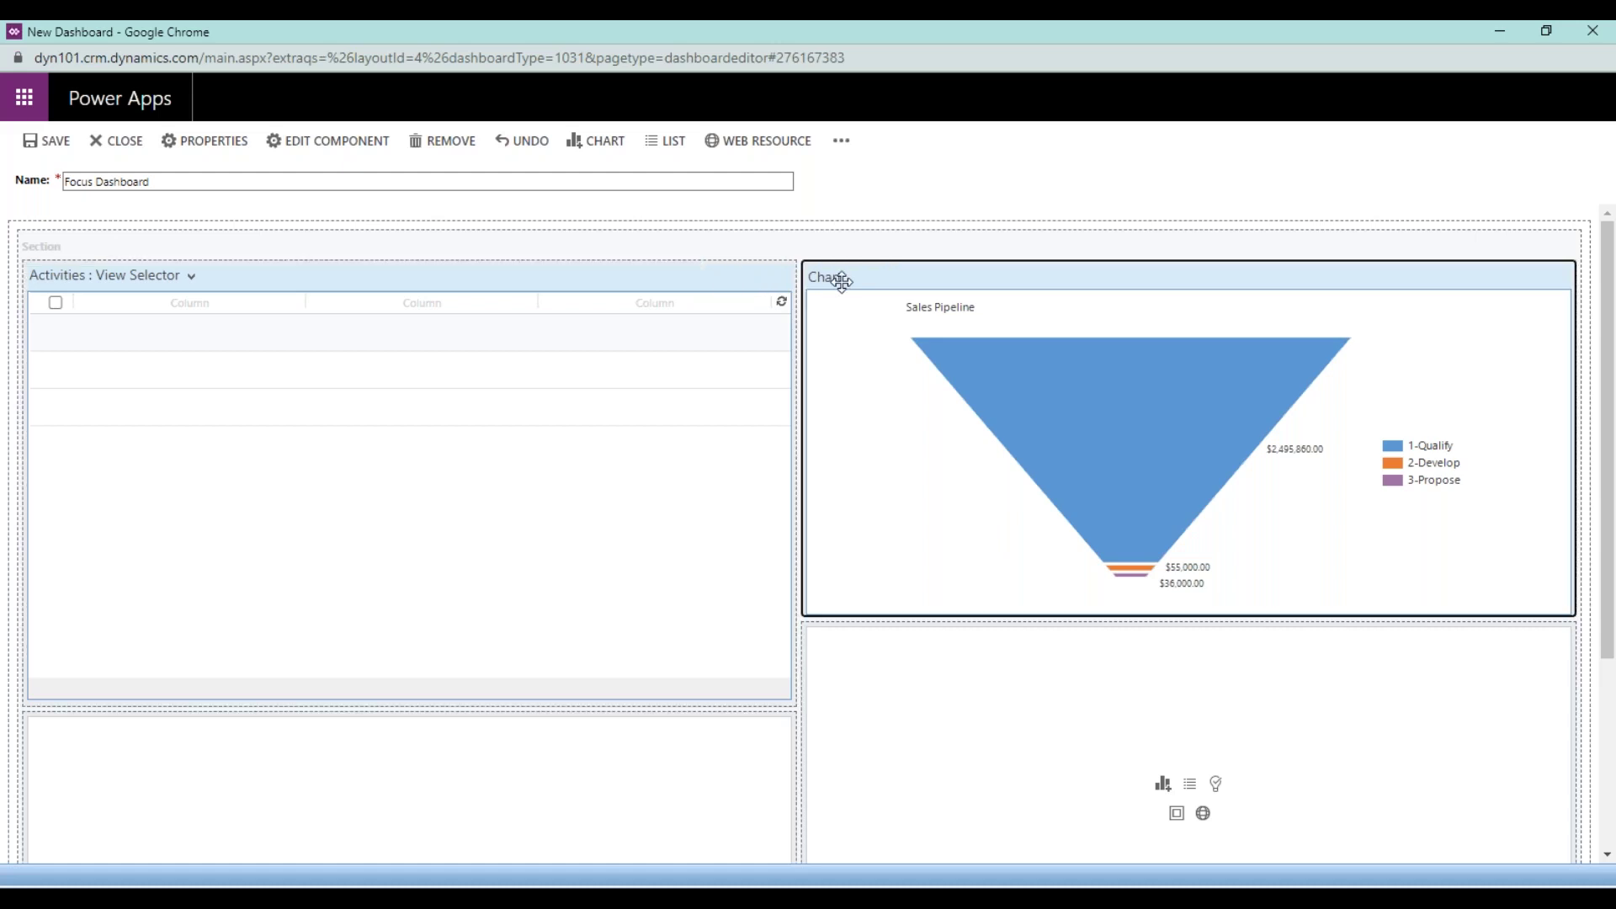
left_click(845, 144)
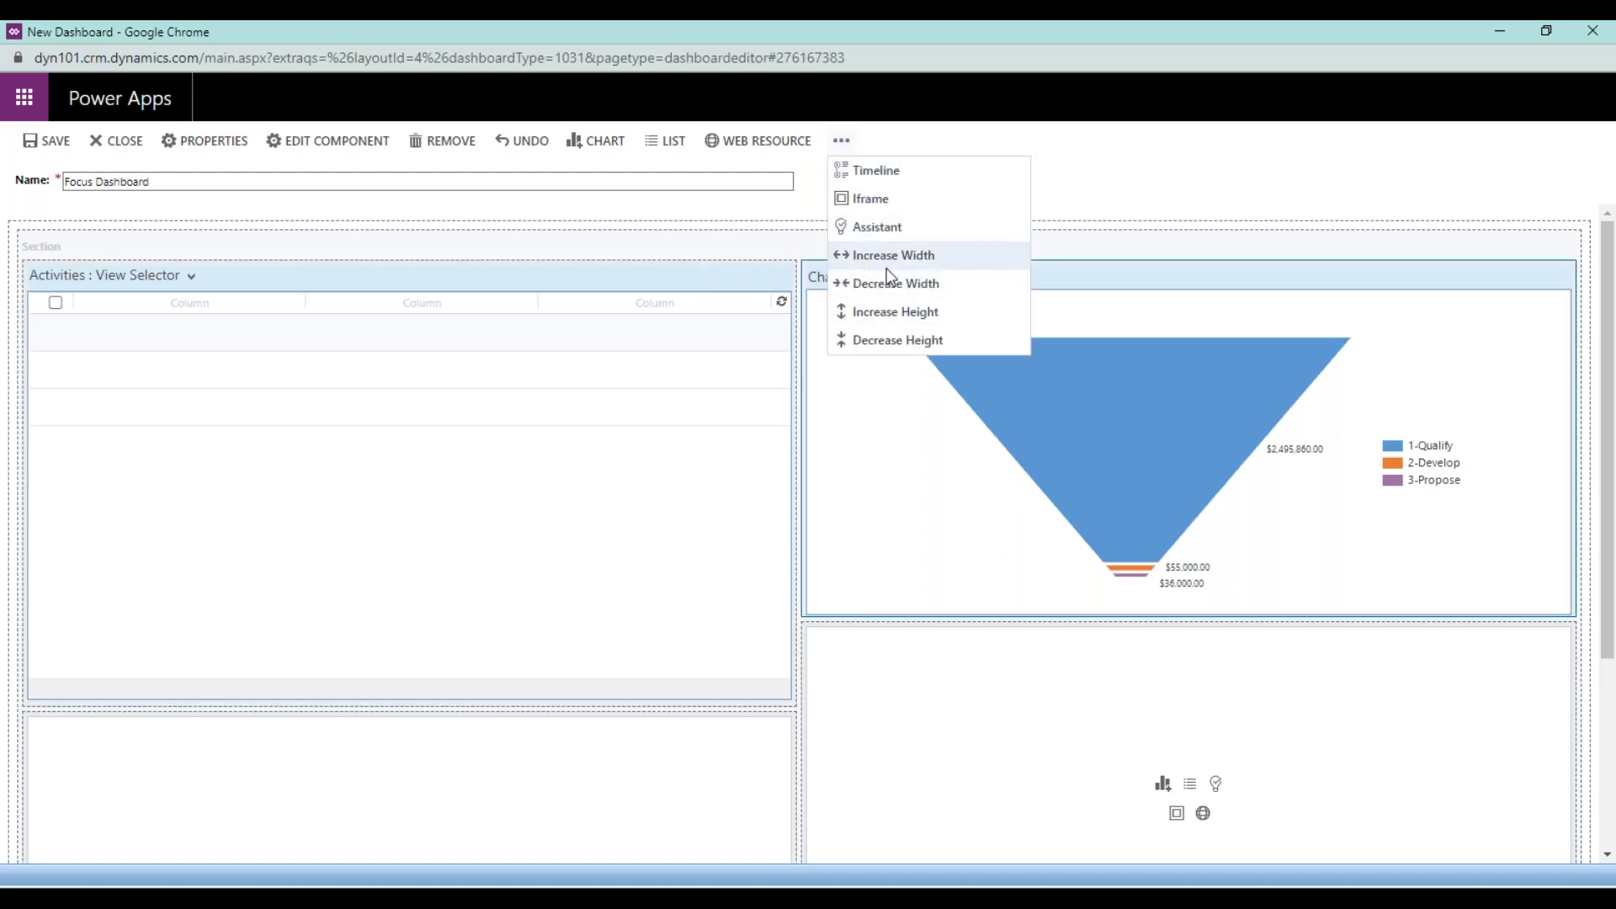
left_click(886, 324)
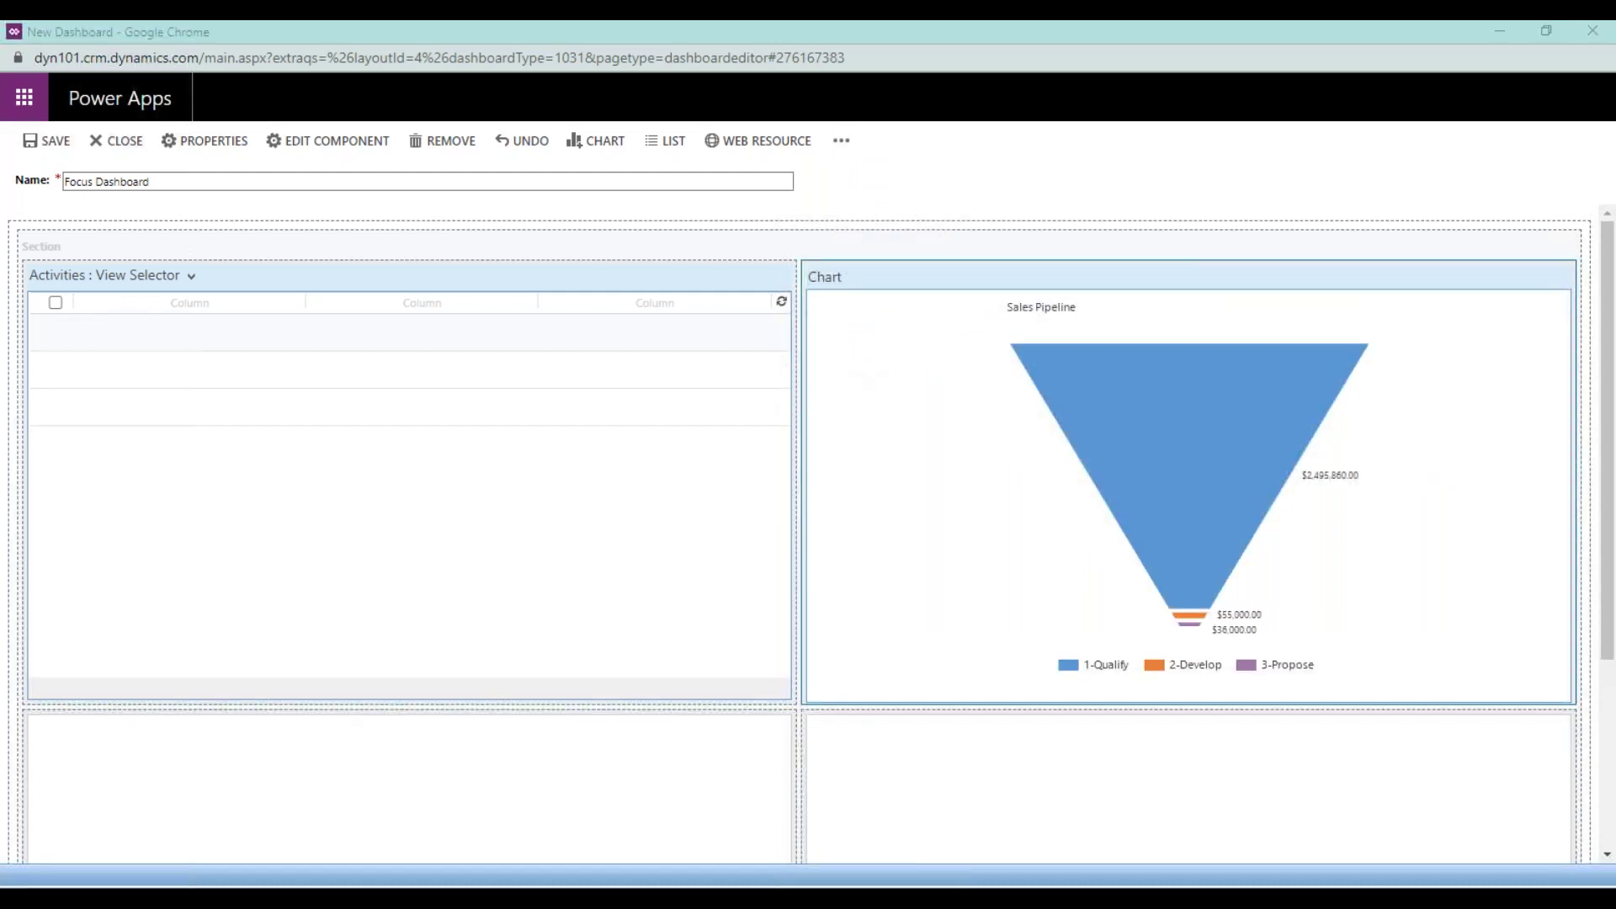
scroll(252, 450, "down", 3)
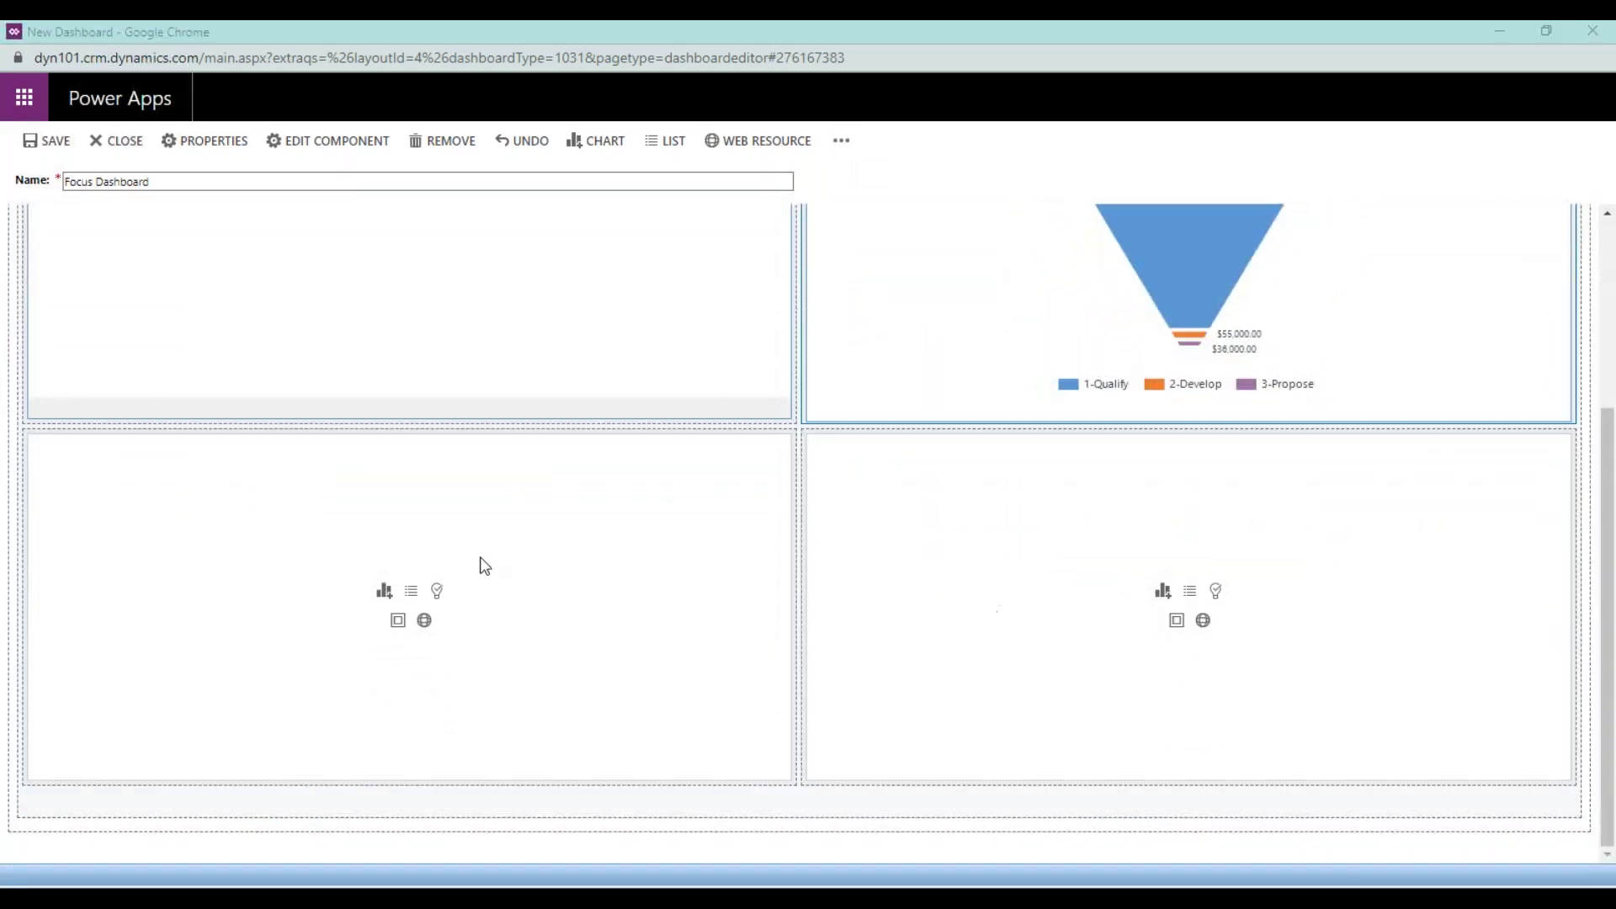
scroll(1036, 628, "up", 3)
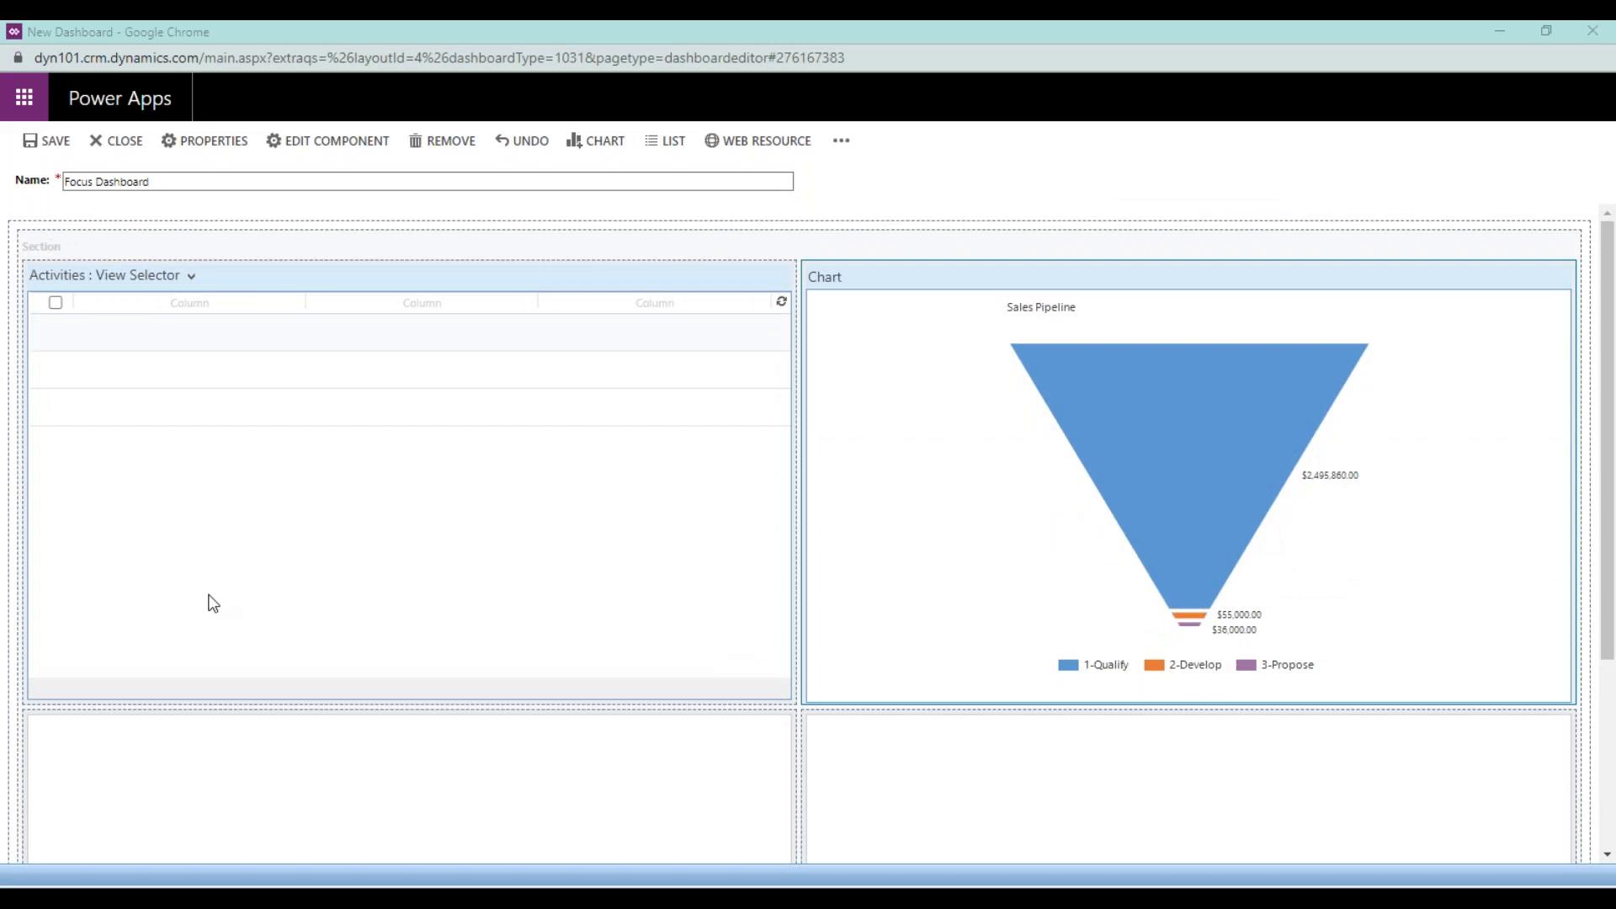
left_click(54, 141)
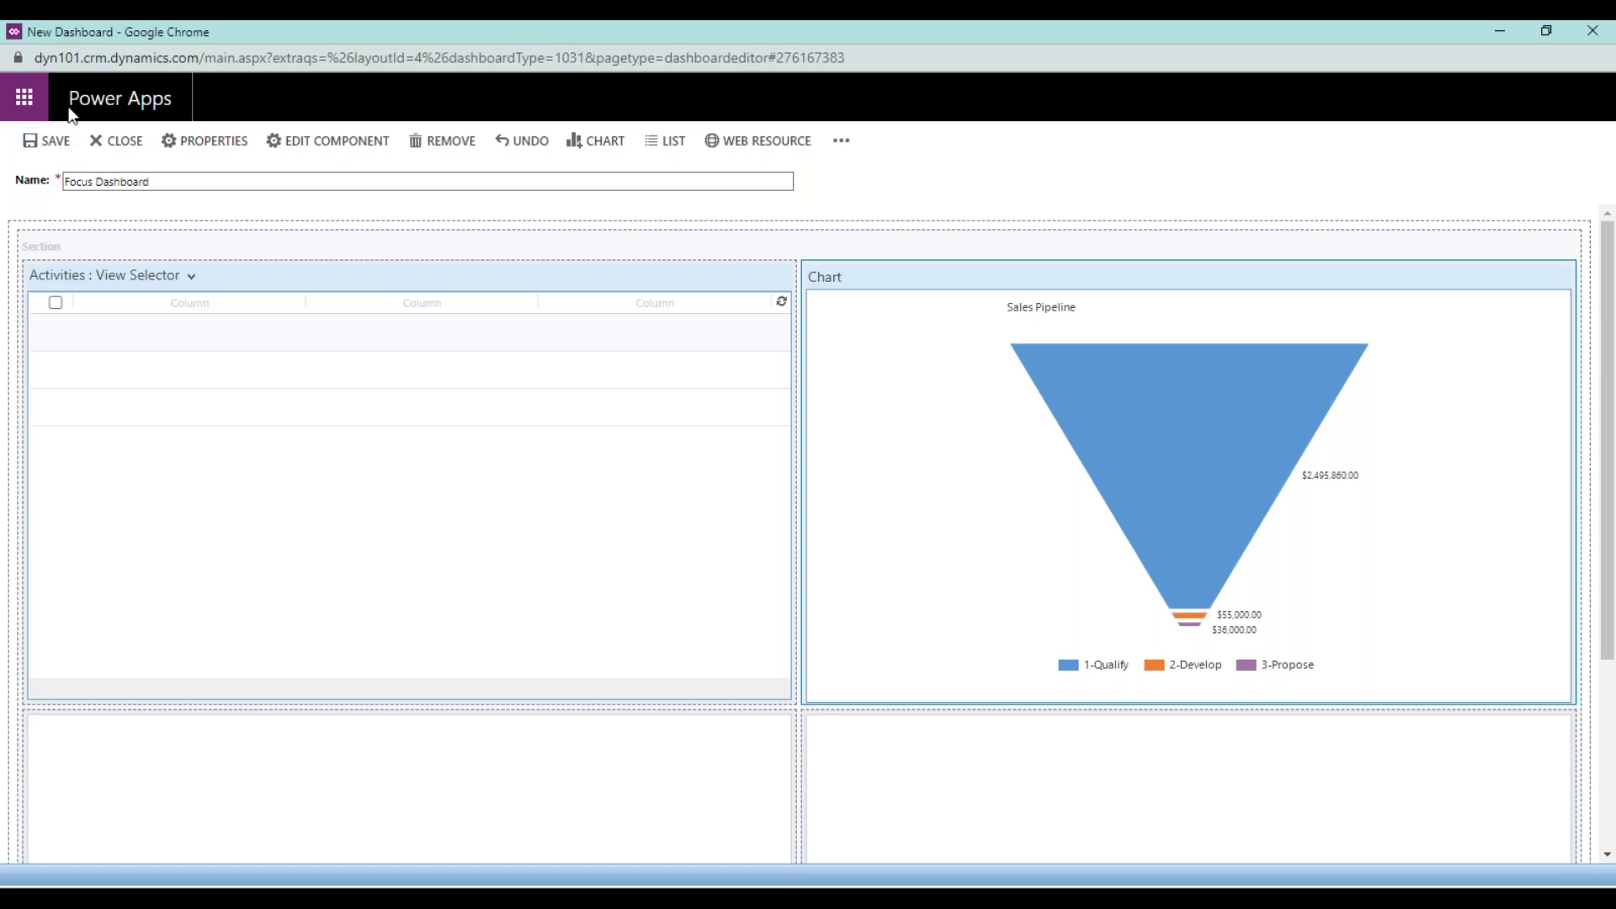
left_click(187, 148)
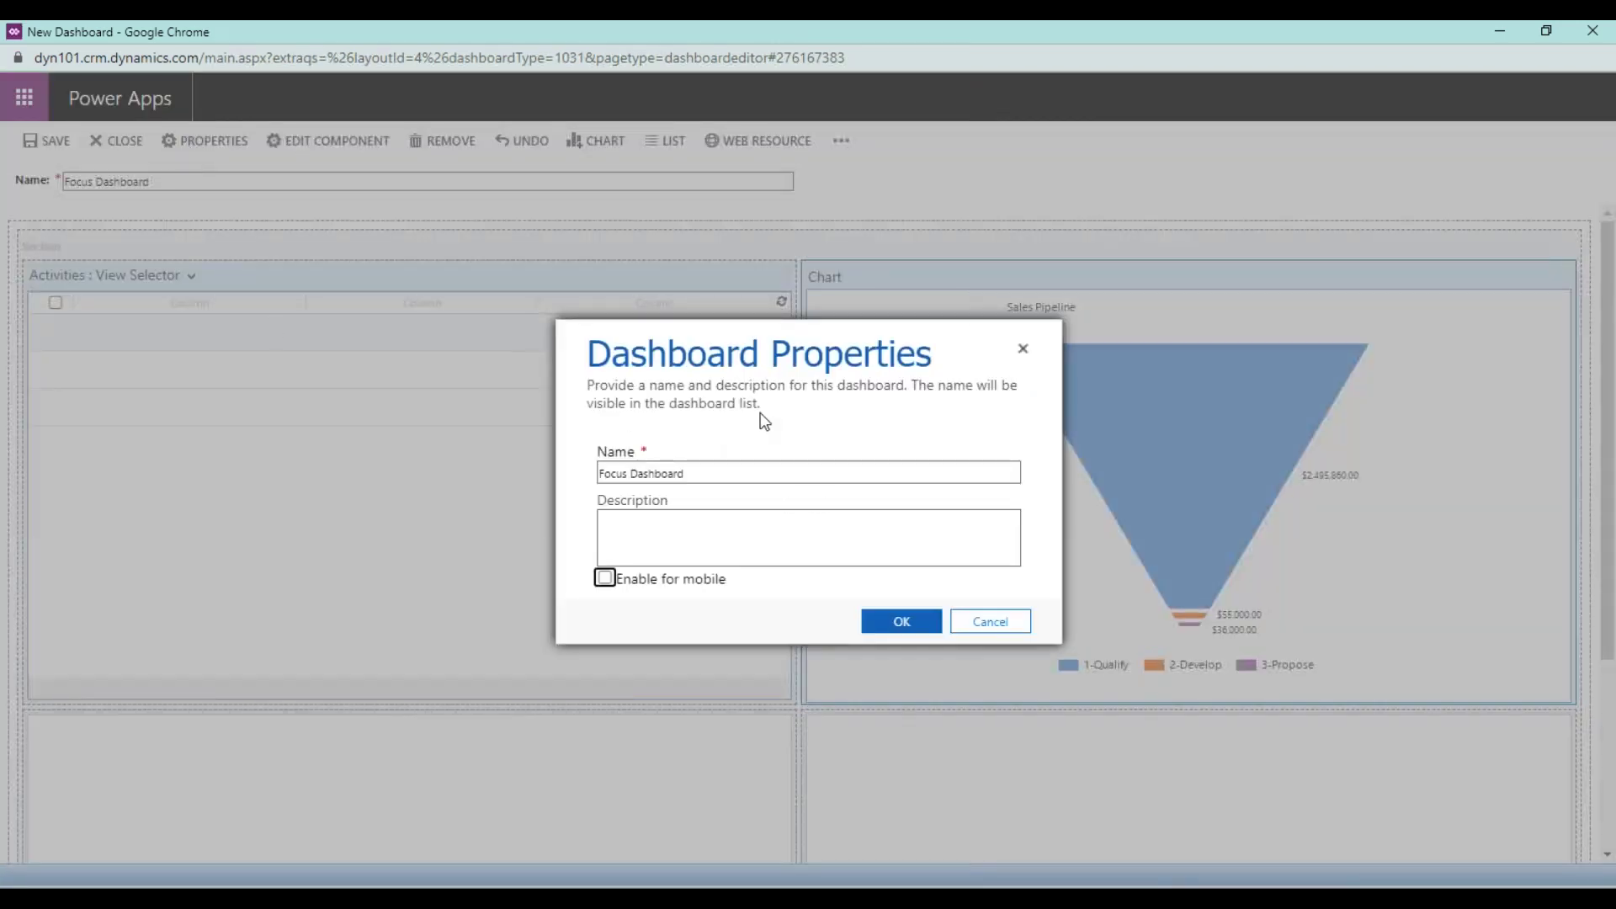
left_click(712, 473)
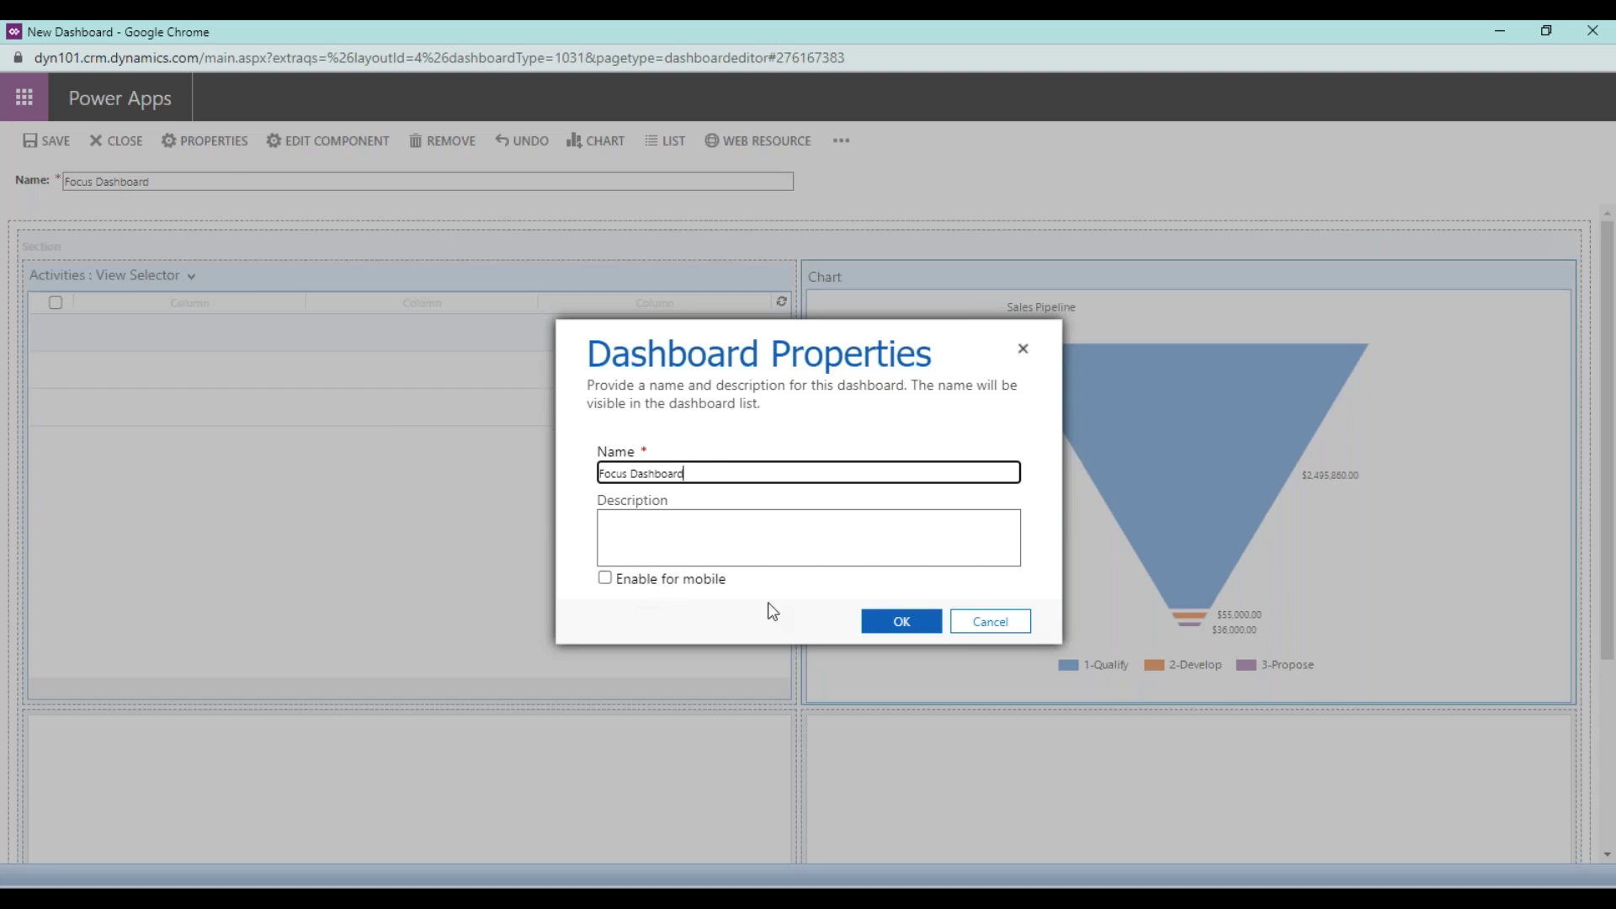
left_click(1009, 633)
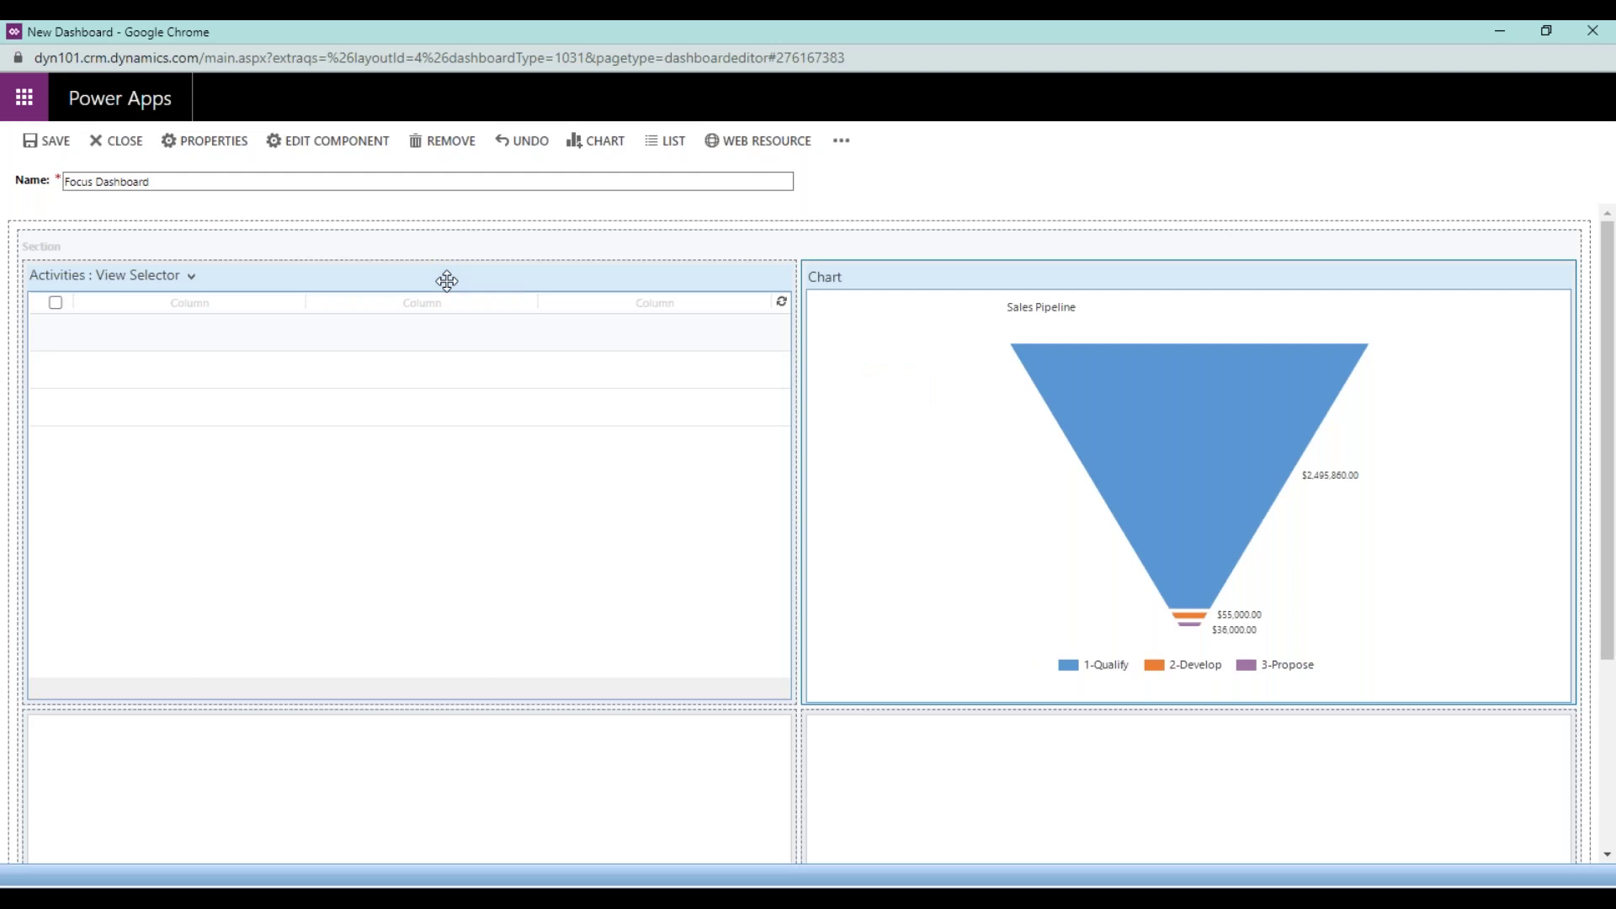
Step: Set the Activities list's default view to My Activities, keeping all views in its view selector
left_click(447, 280)
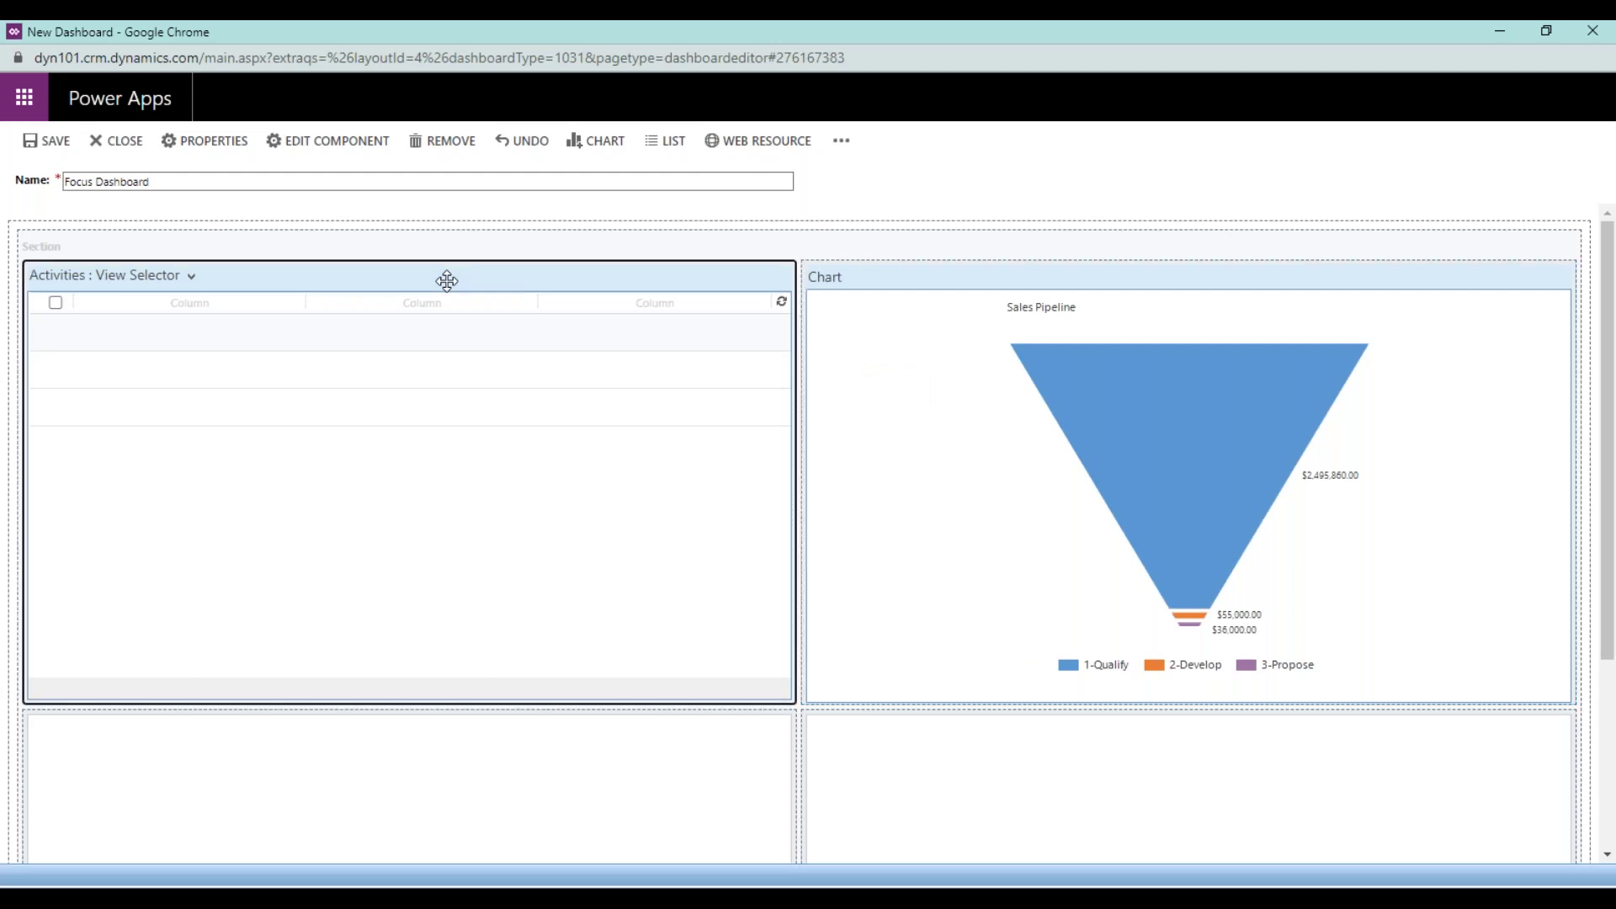
left_click(342, 144)
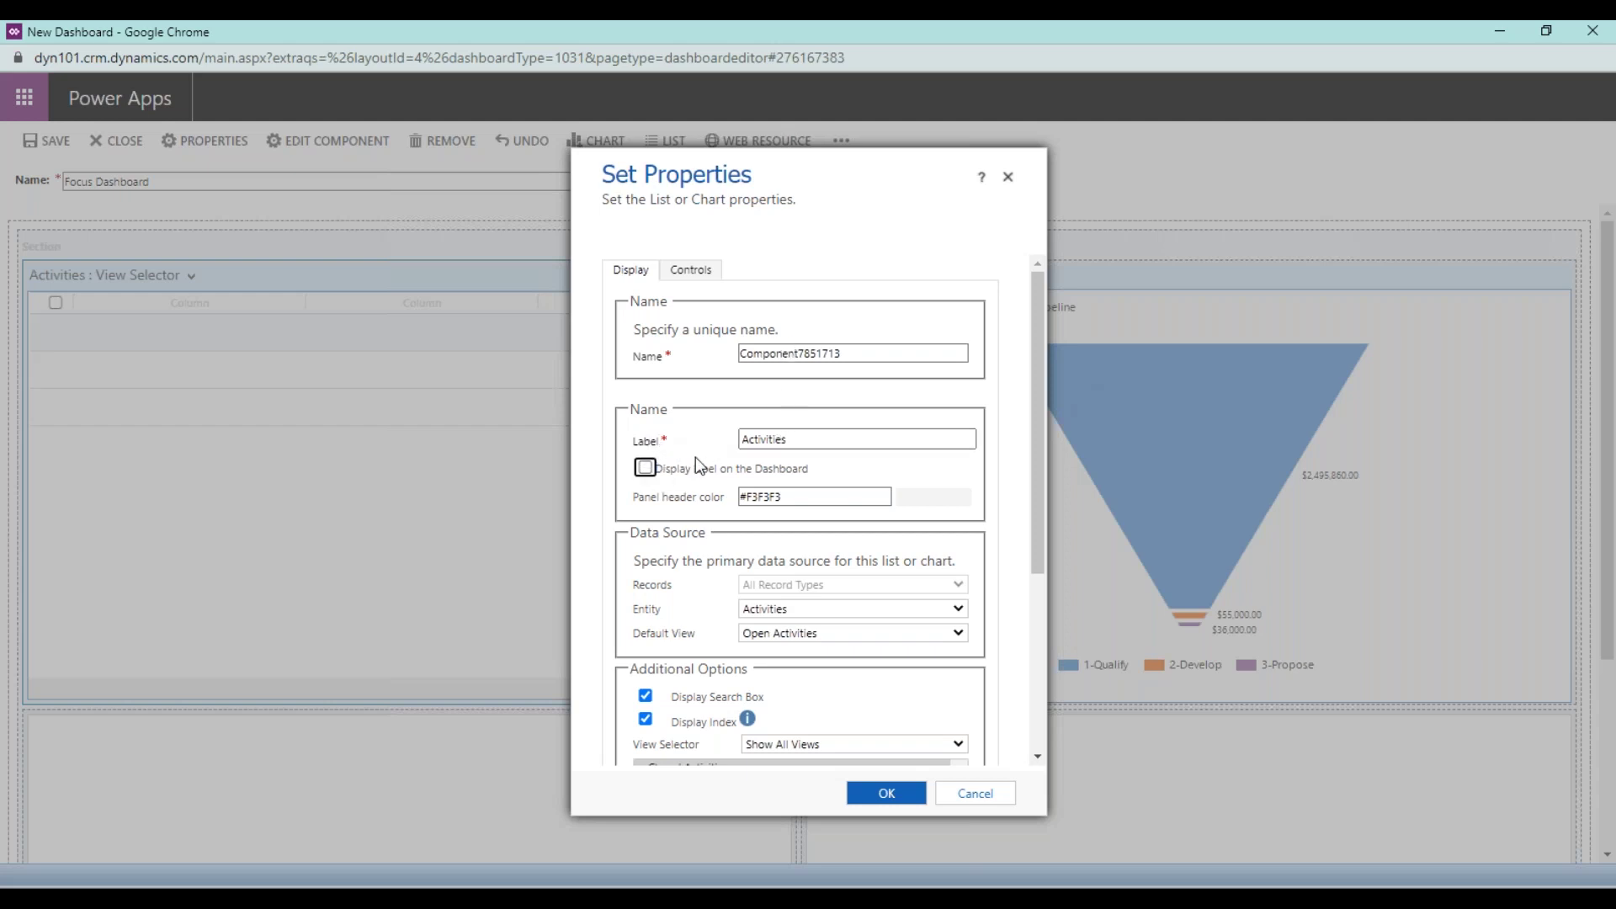
scroll(702, 469, "down", 1)
scroll(703, 470, "down", 1)
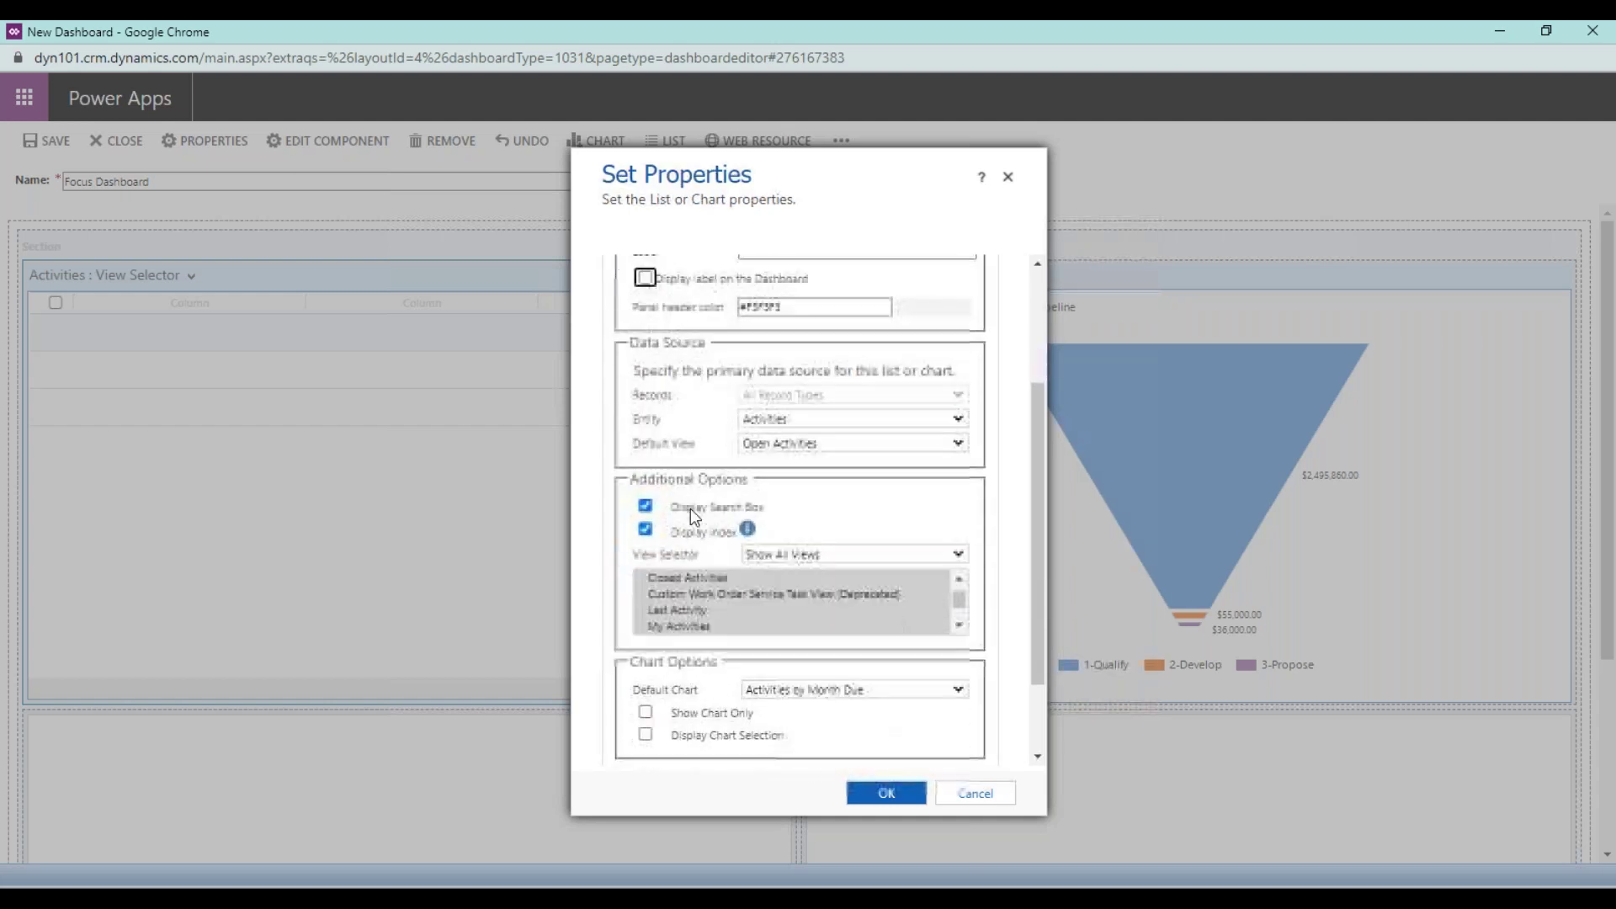
left_click(815, 435)
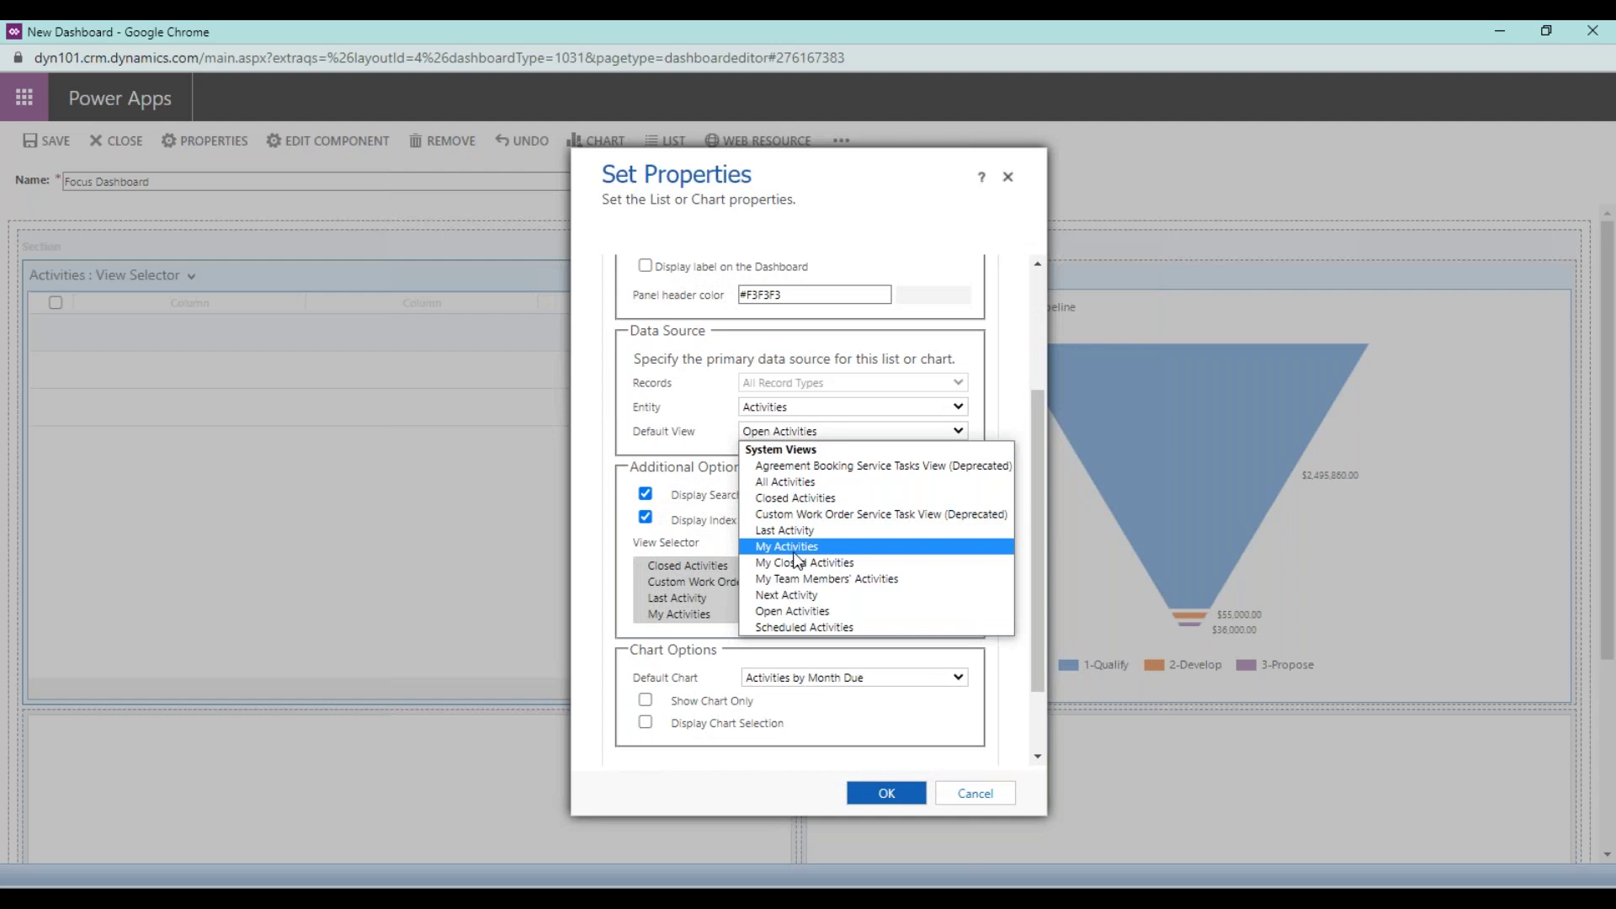
left_click(791, 548)
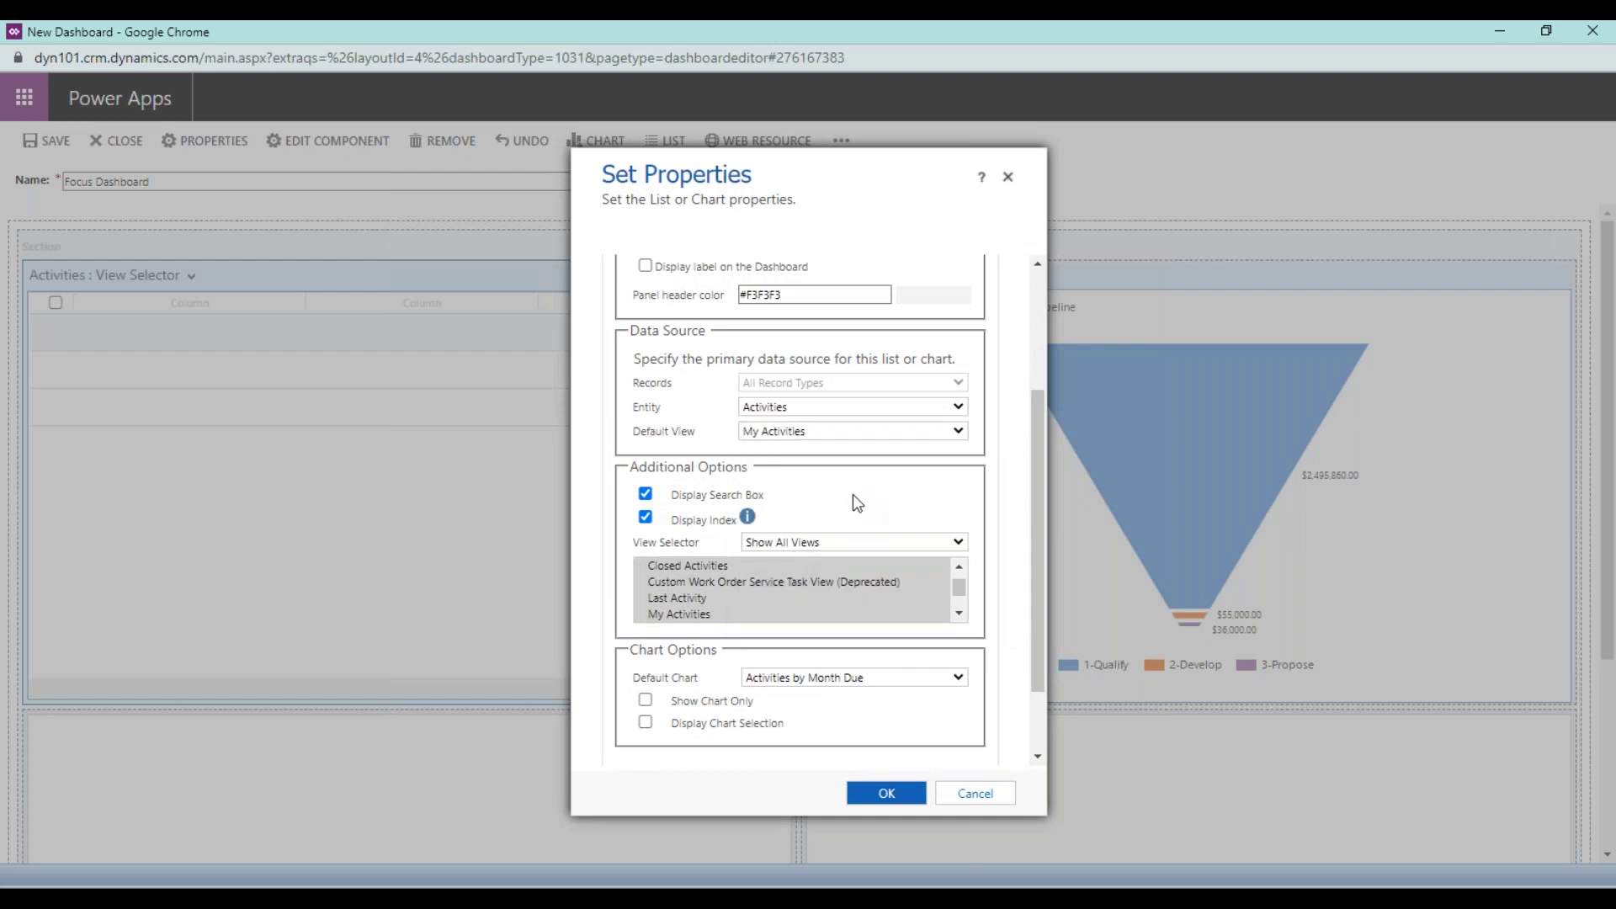
scroll(854, 498, "down", 1)
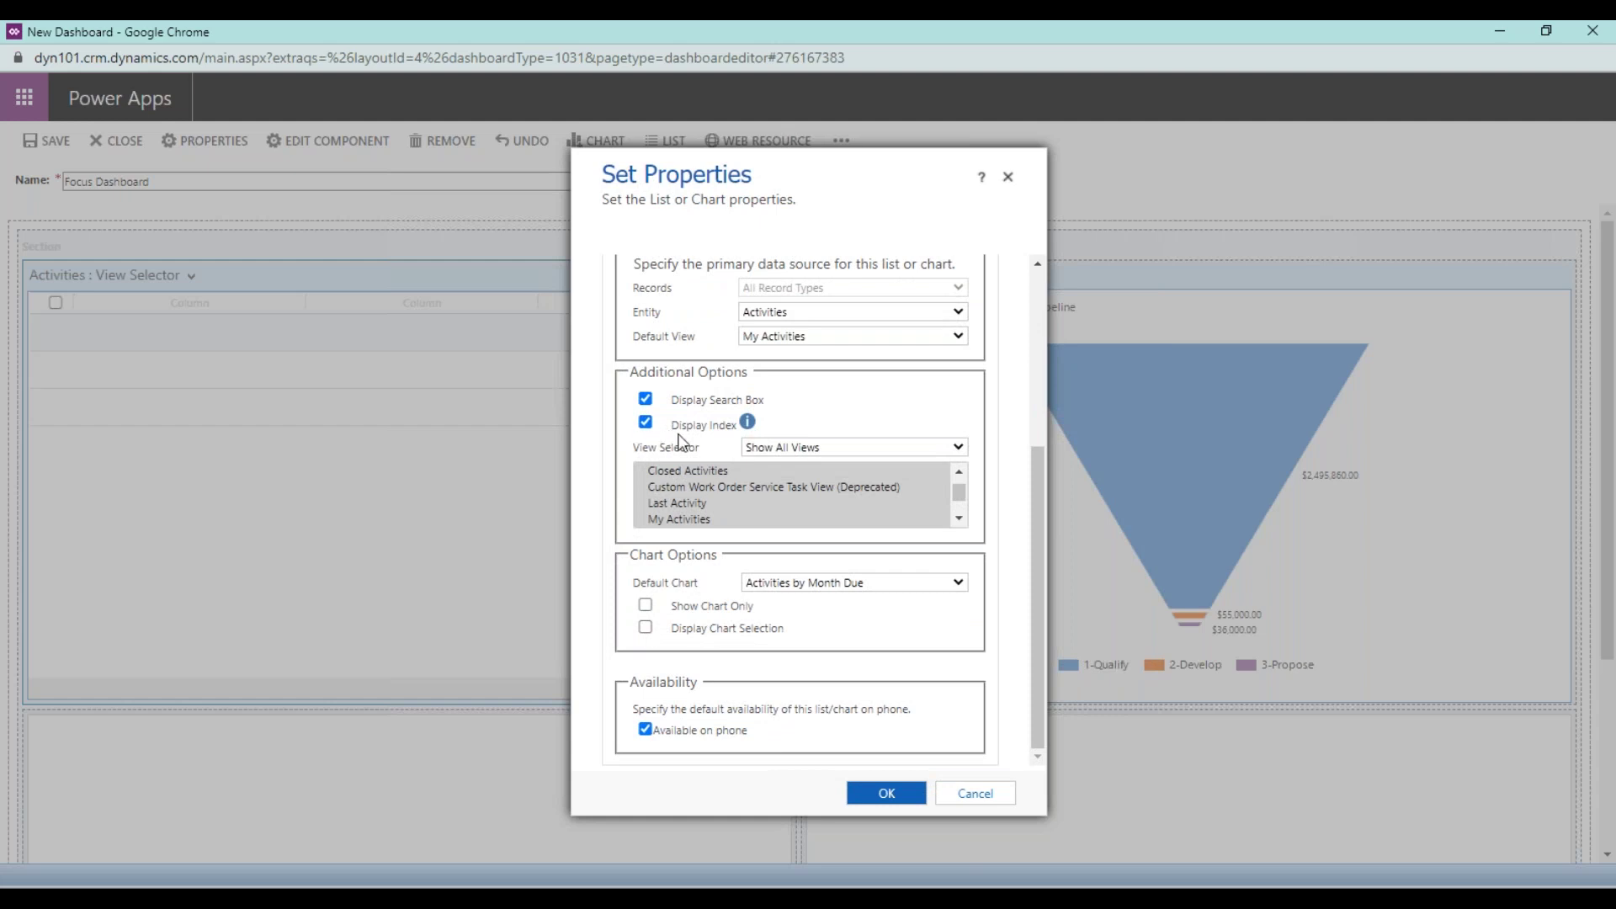
left_click(777, 454)
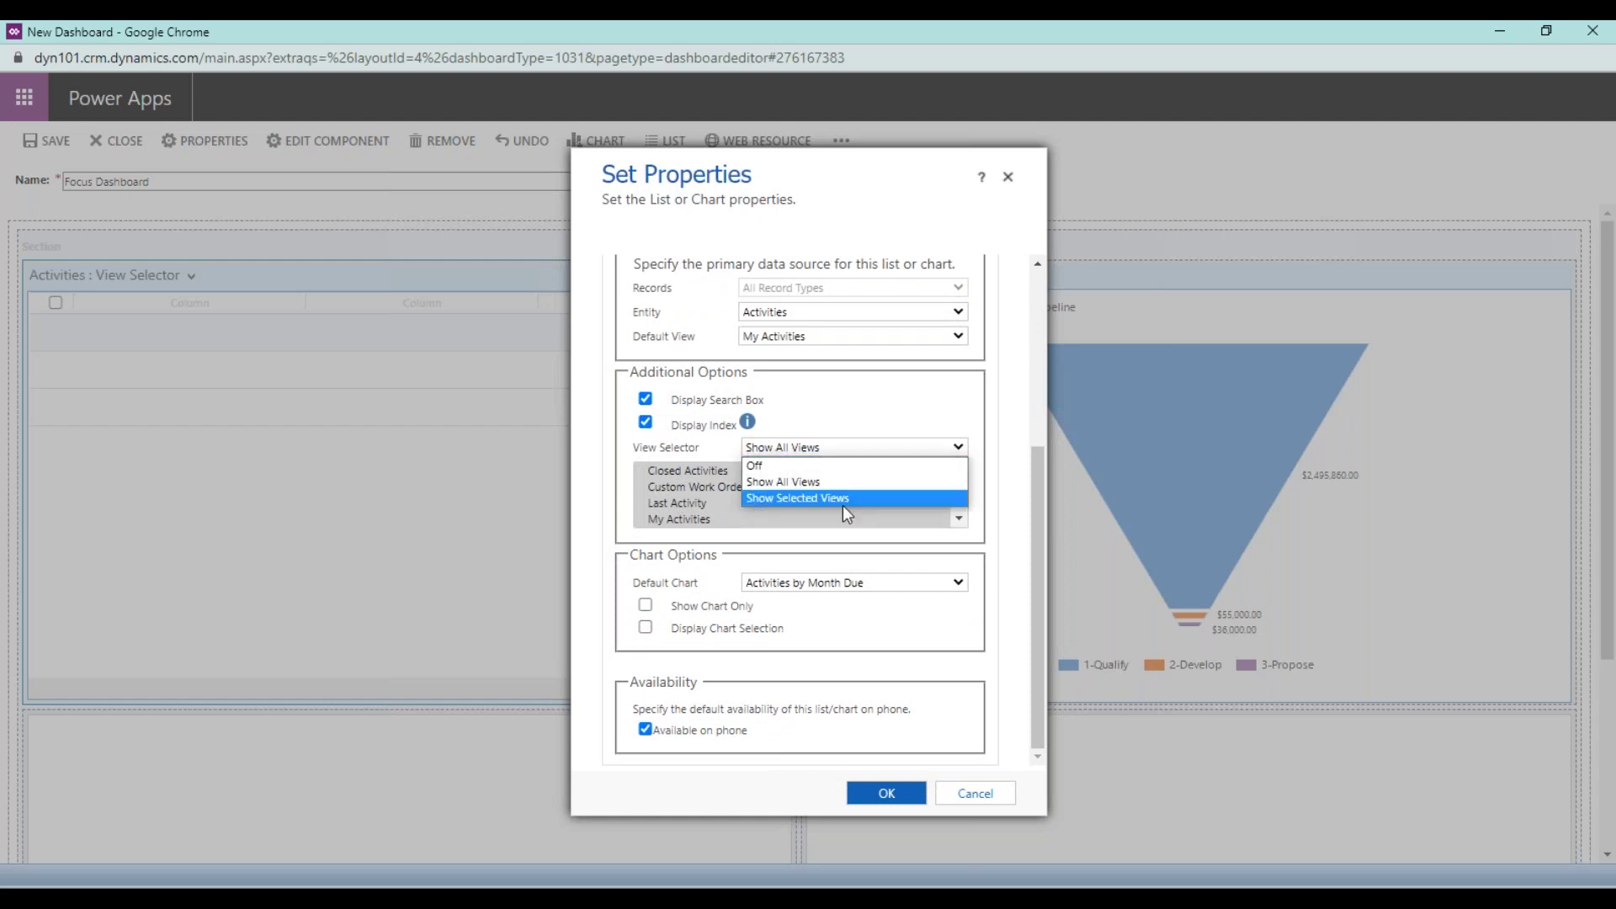
left_click(833, 482)
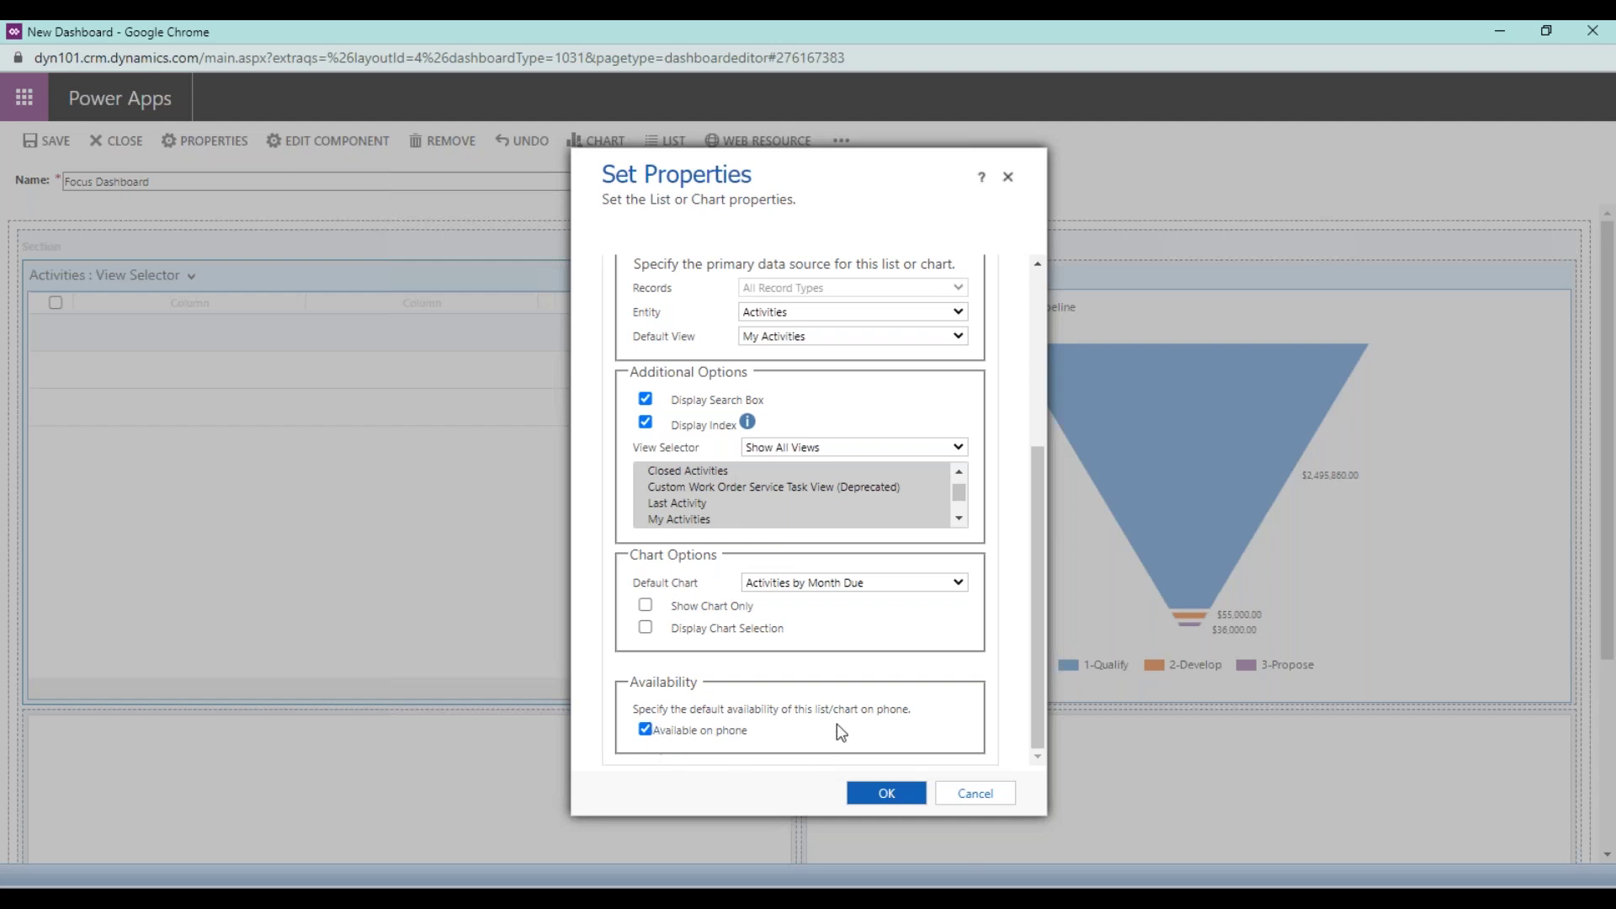
scroll(838, 718, "up", 4)
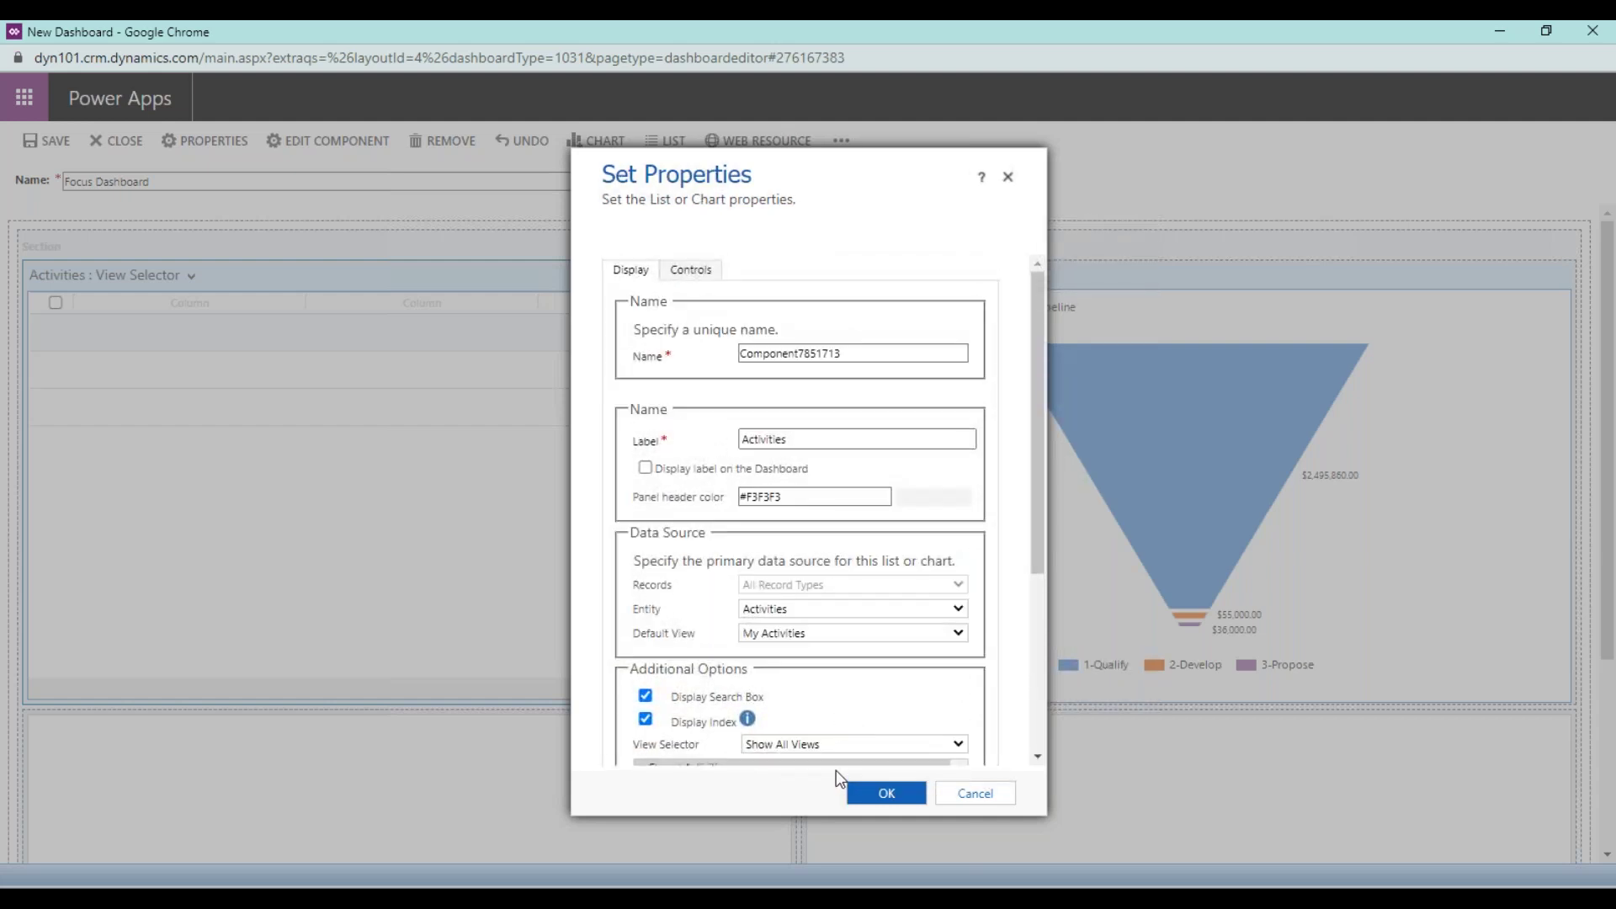
left_click(880, 800)
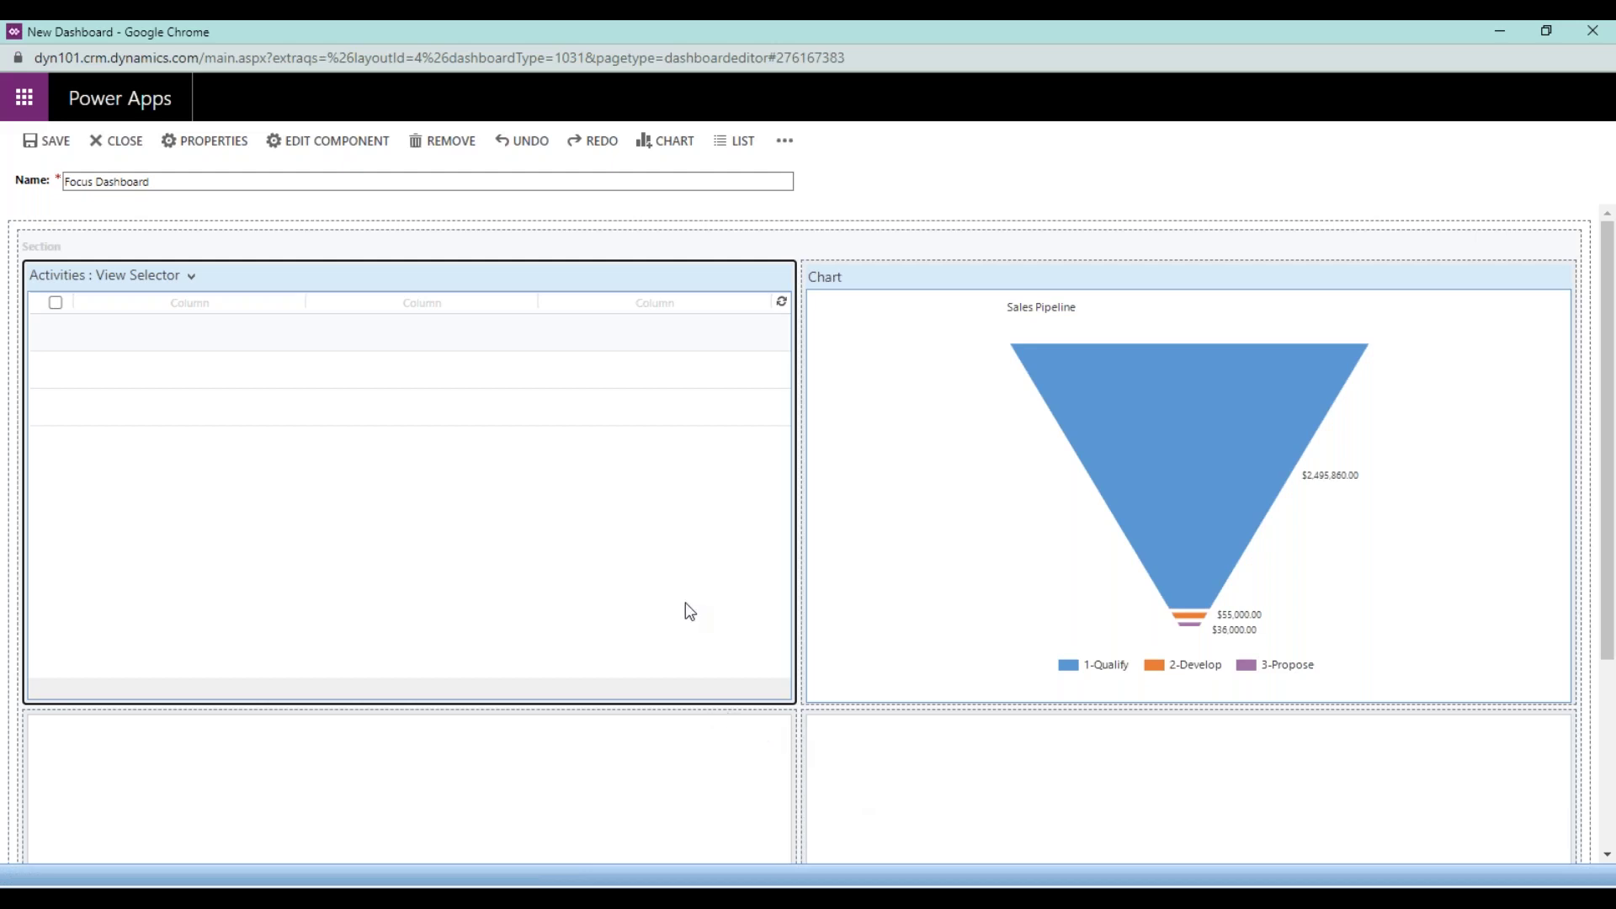
Step: Save the Focus Dashboard and close the editor to return to the dashboard
left_click(872, 299)
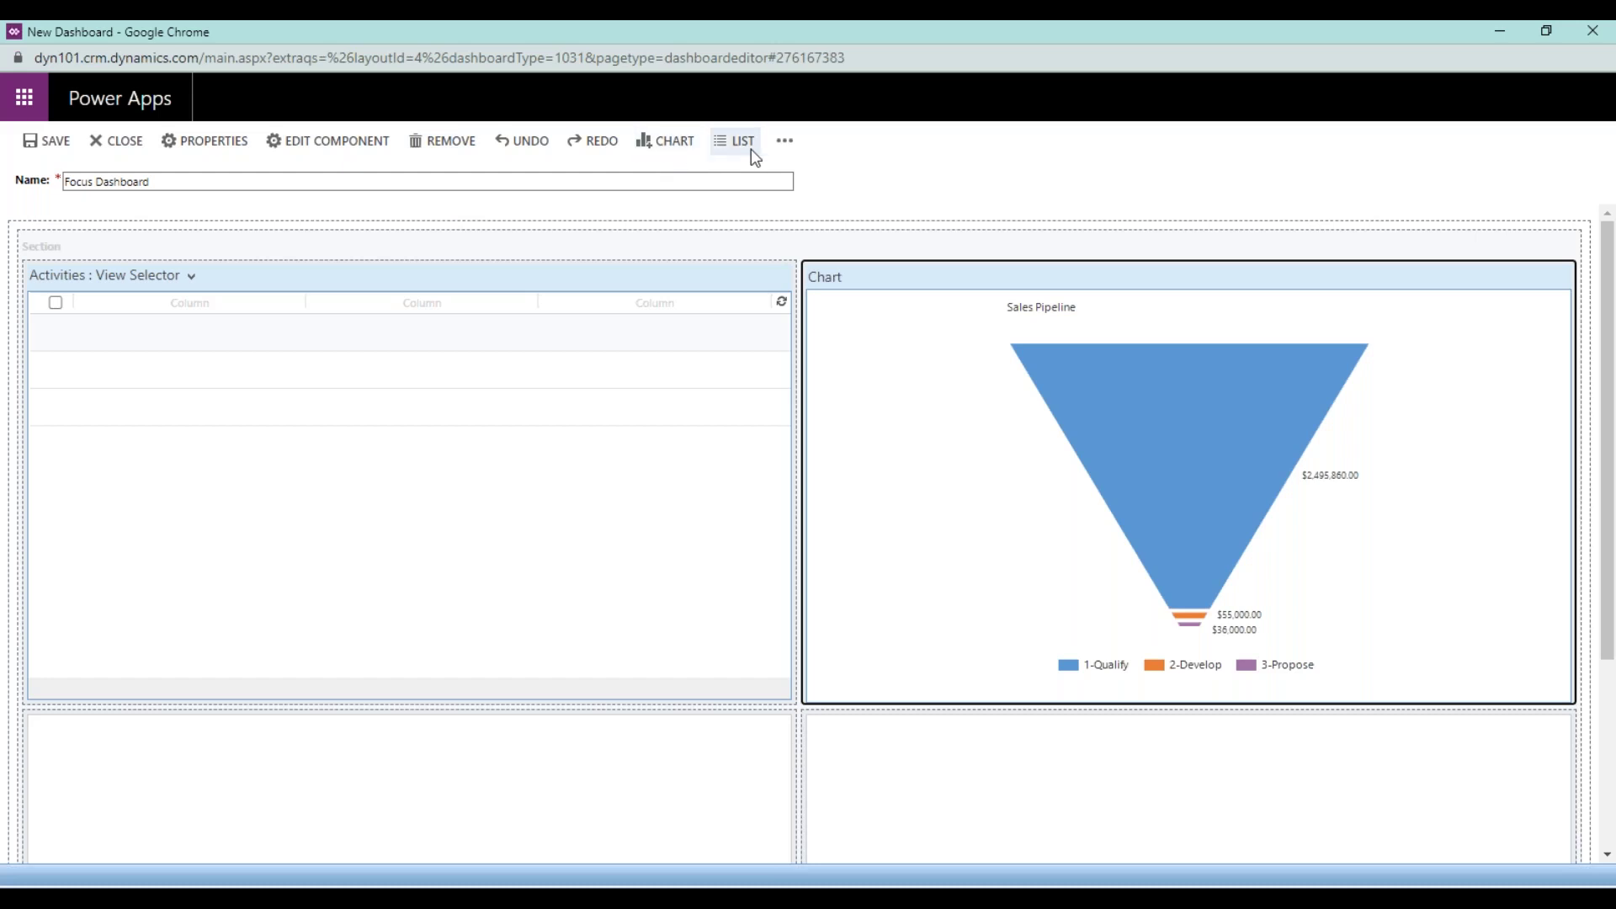
left_click(672, 143)
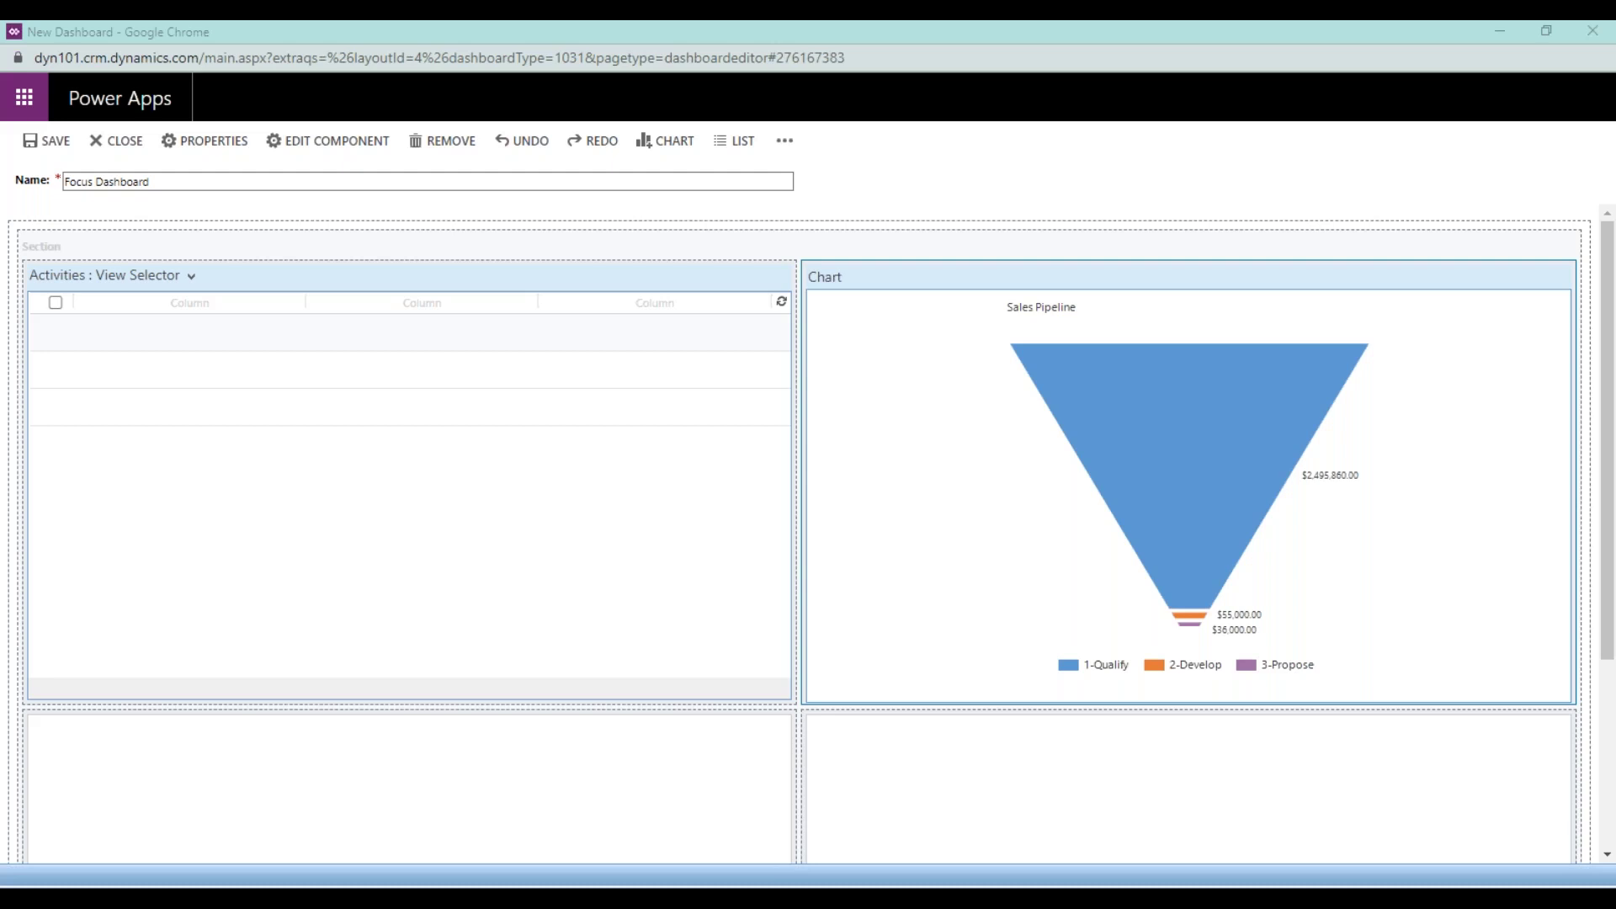
left_click(61, 150)
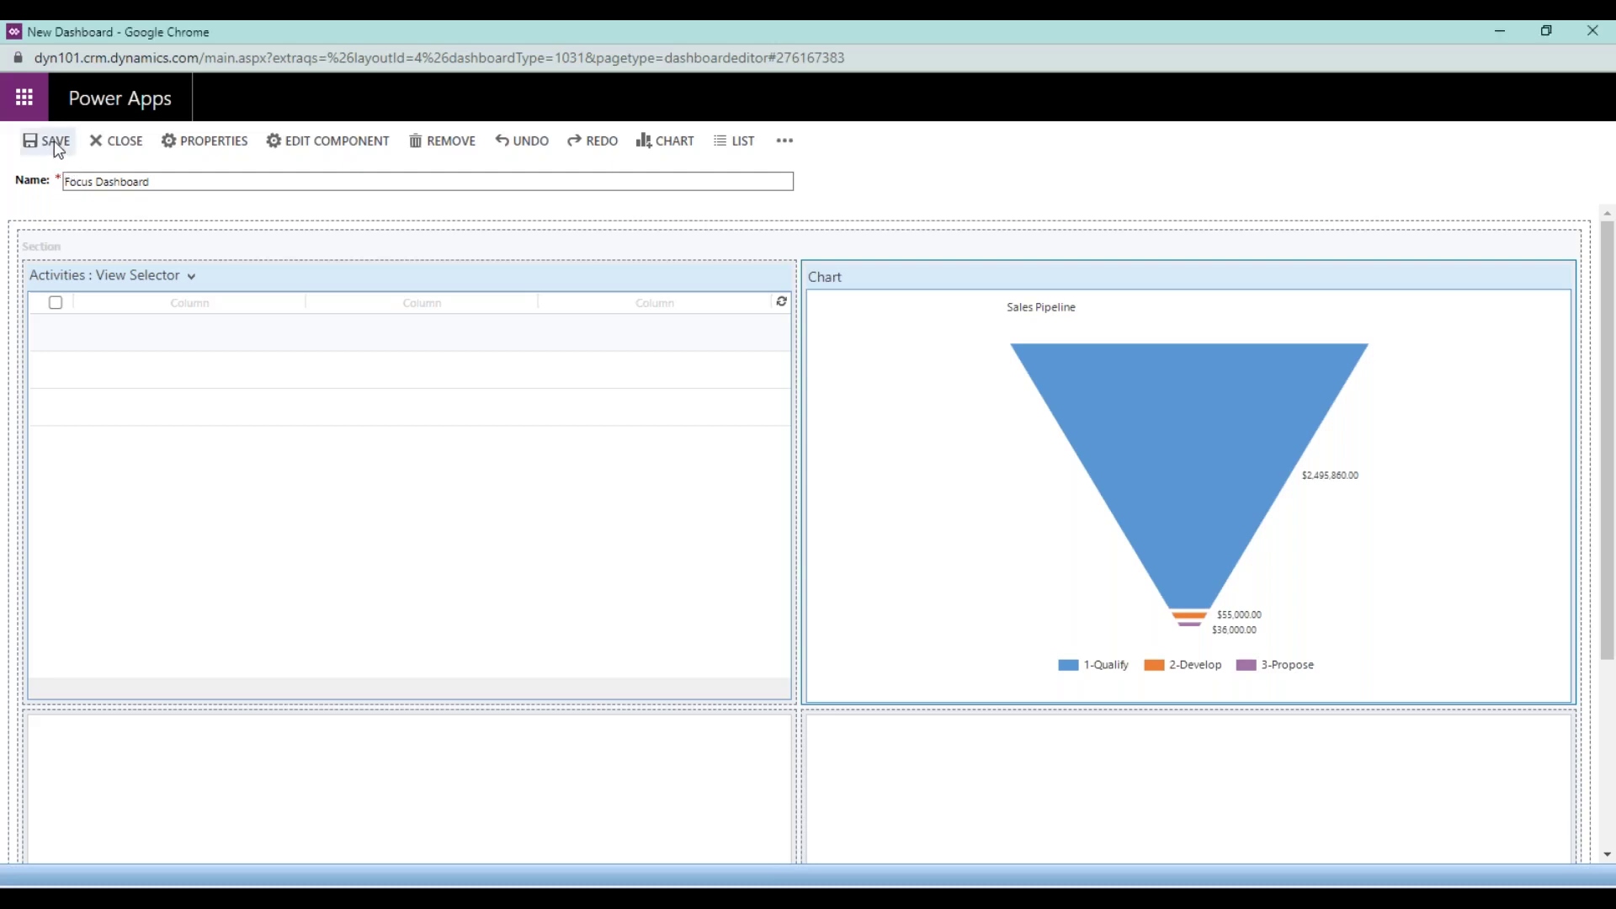
left_click(141, 149)
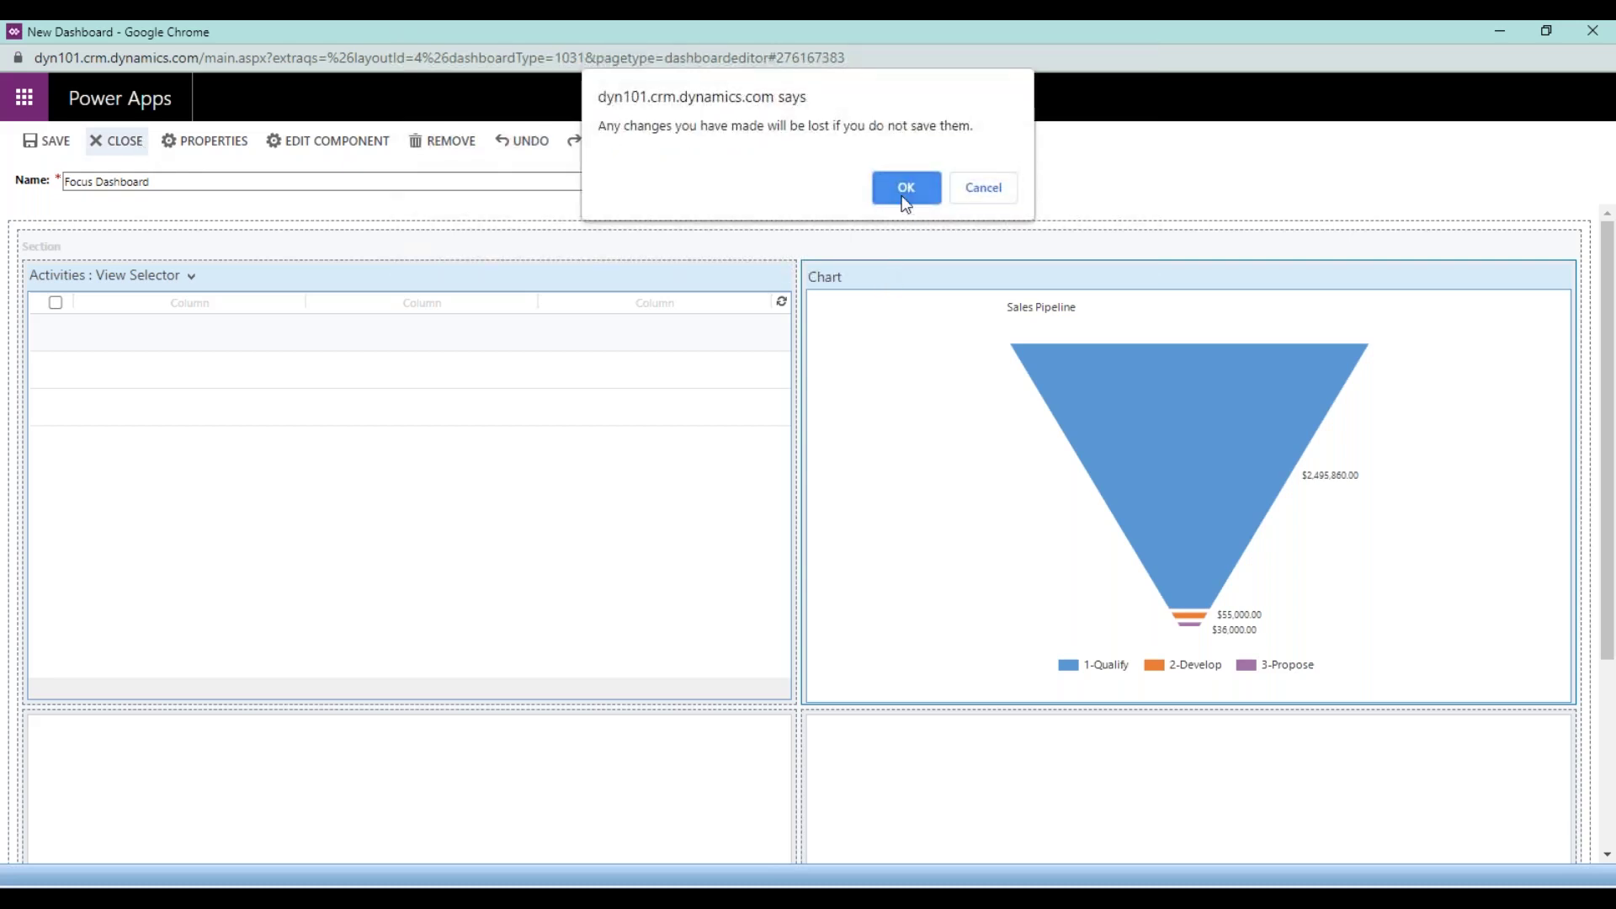
left_click(998, 194)
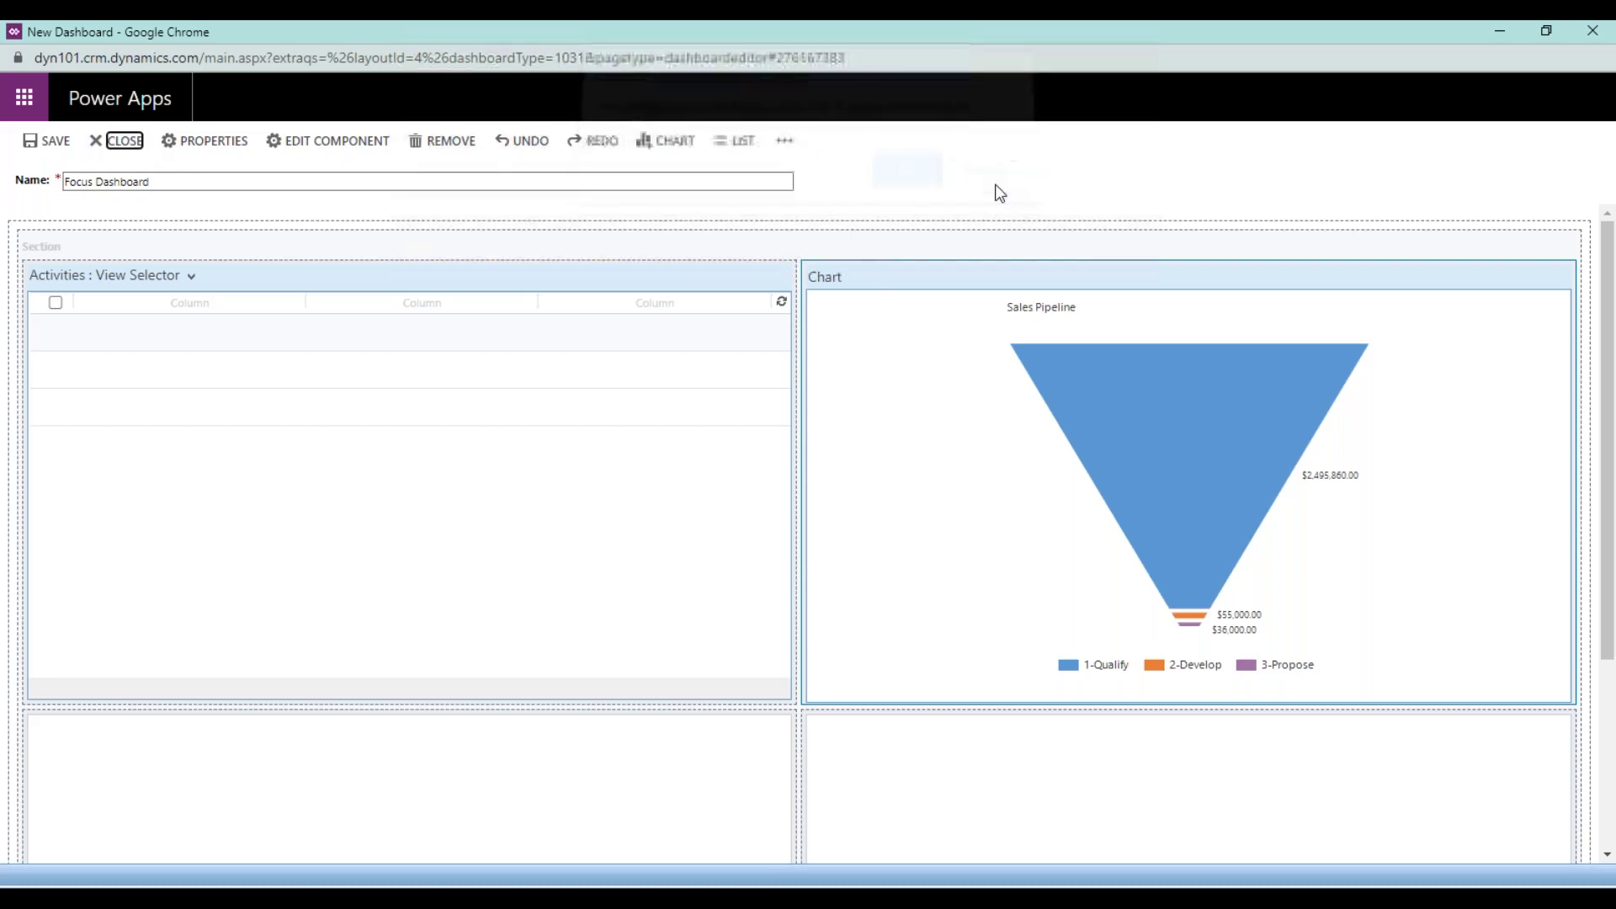
left_click(51, 144)
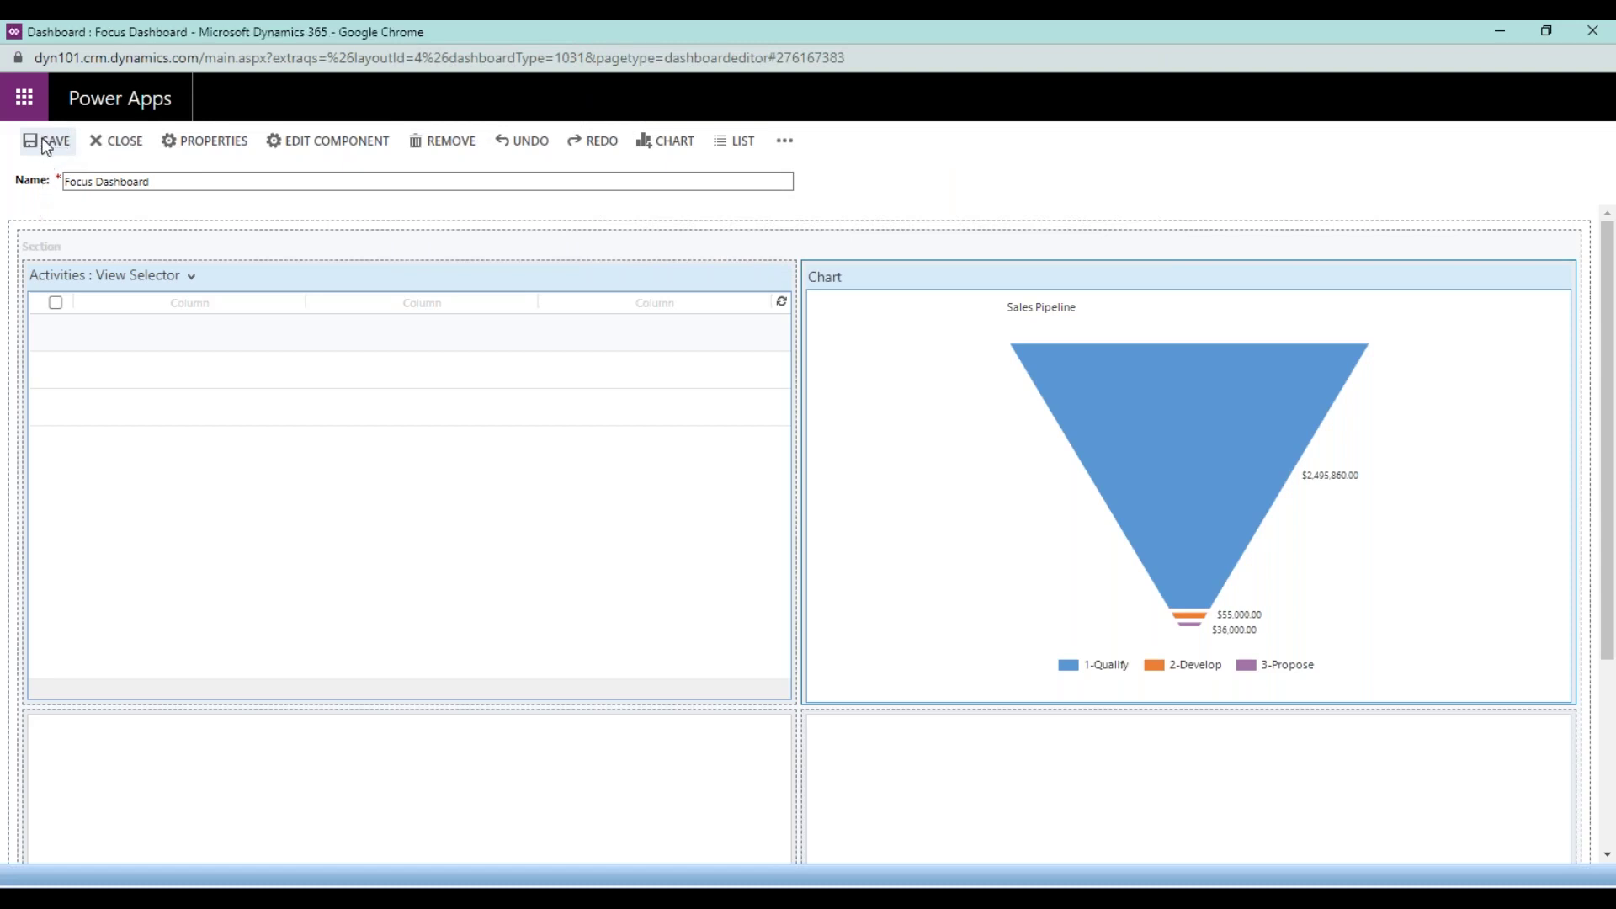
left_click(117, 142)
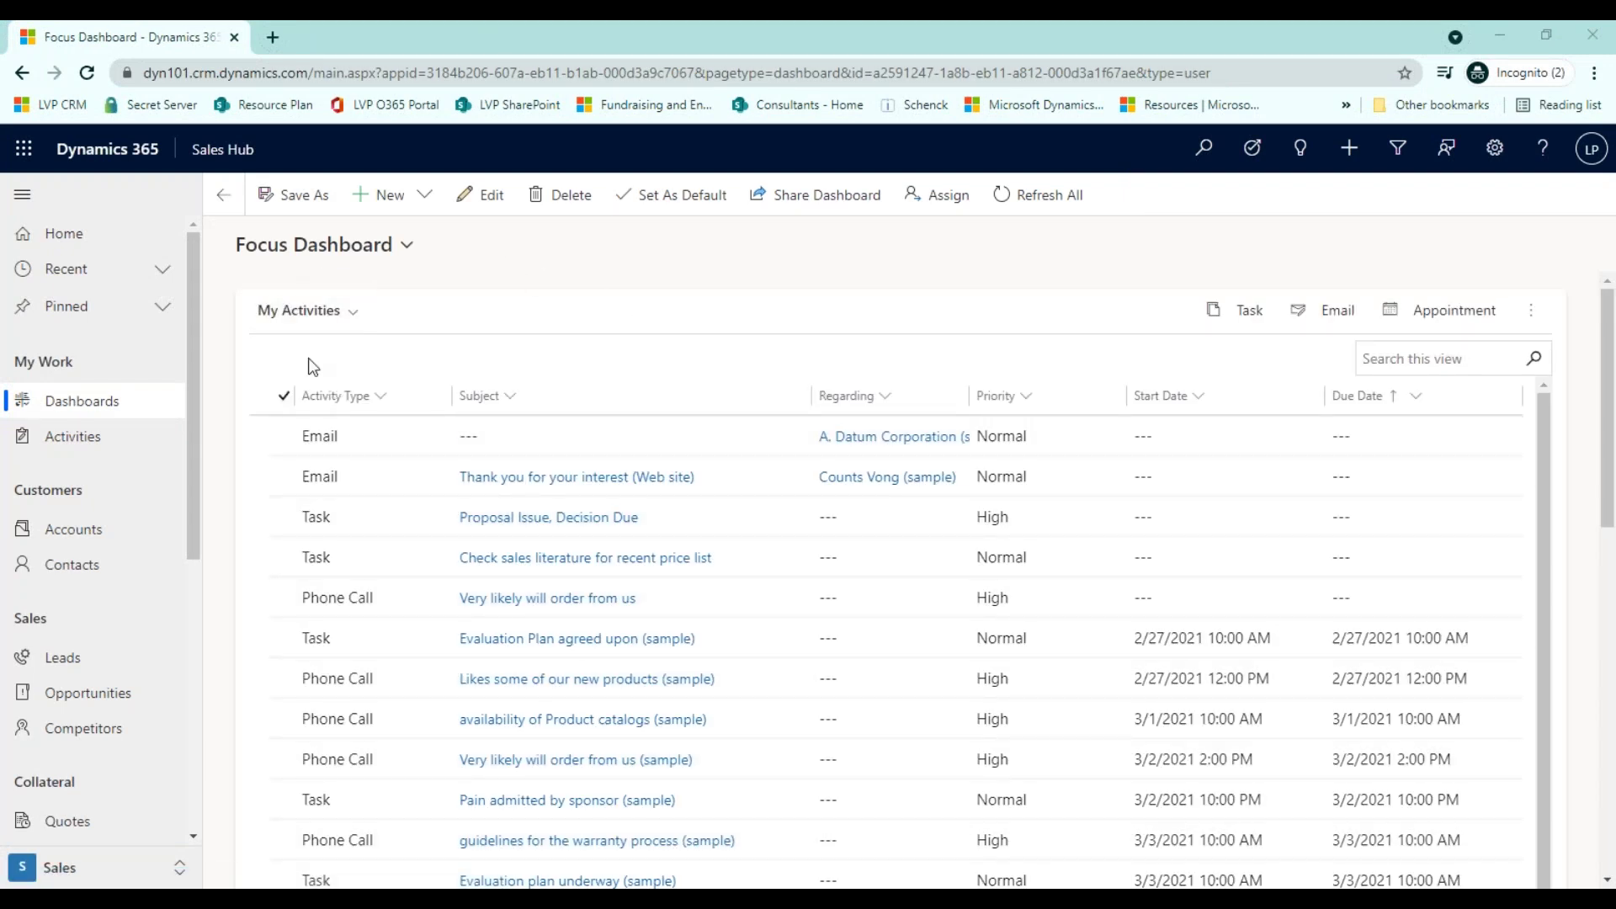
left_click(331, 320)
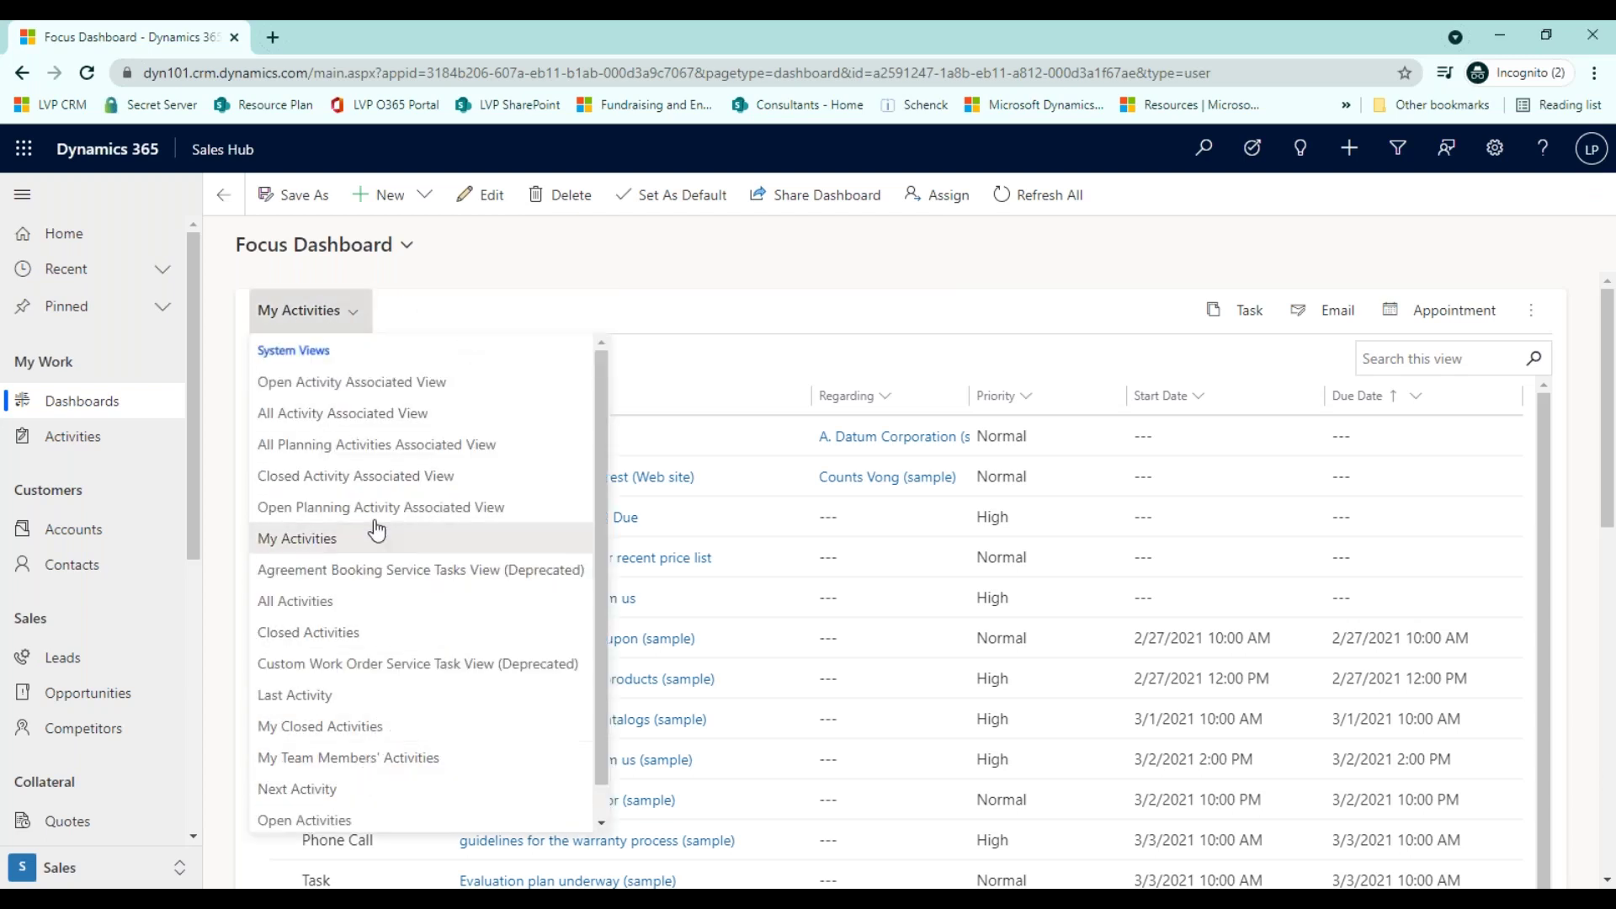
left_click(519, 278)
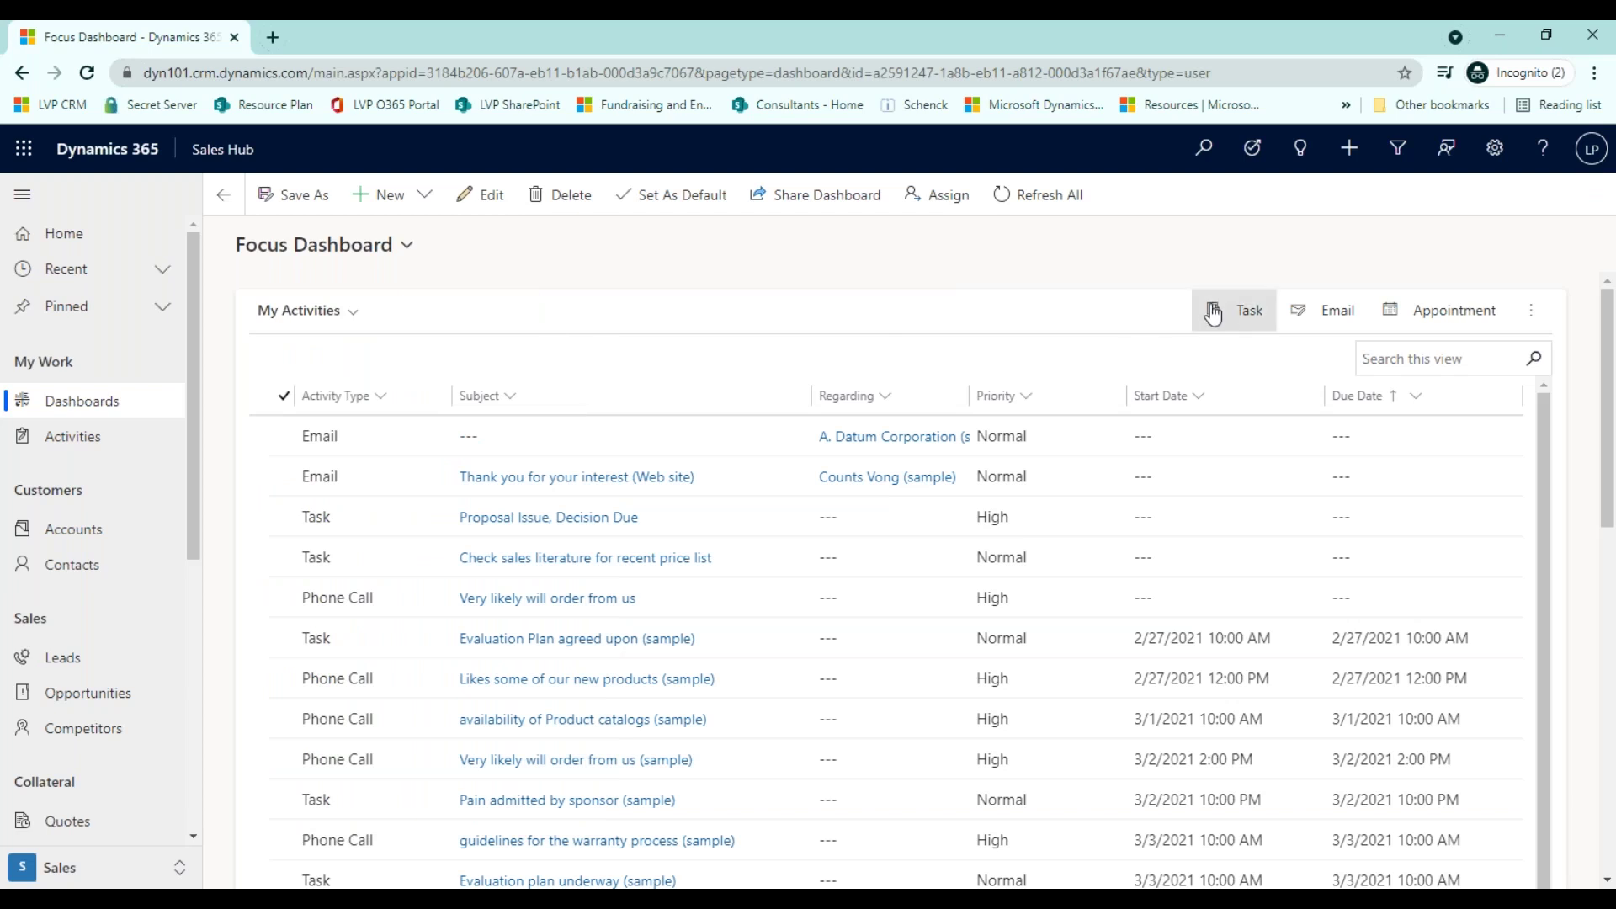
left_click(1442, 324)
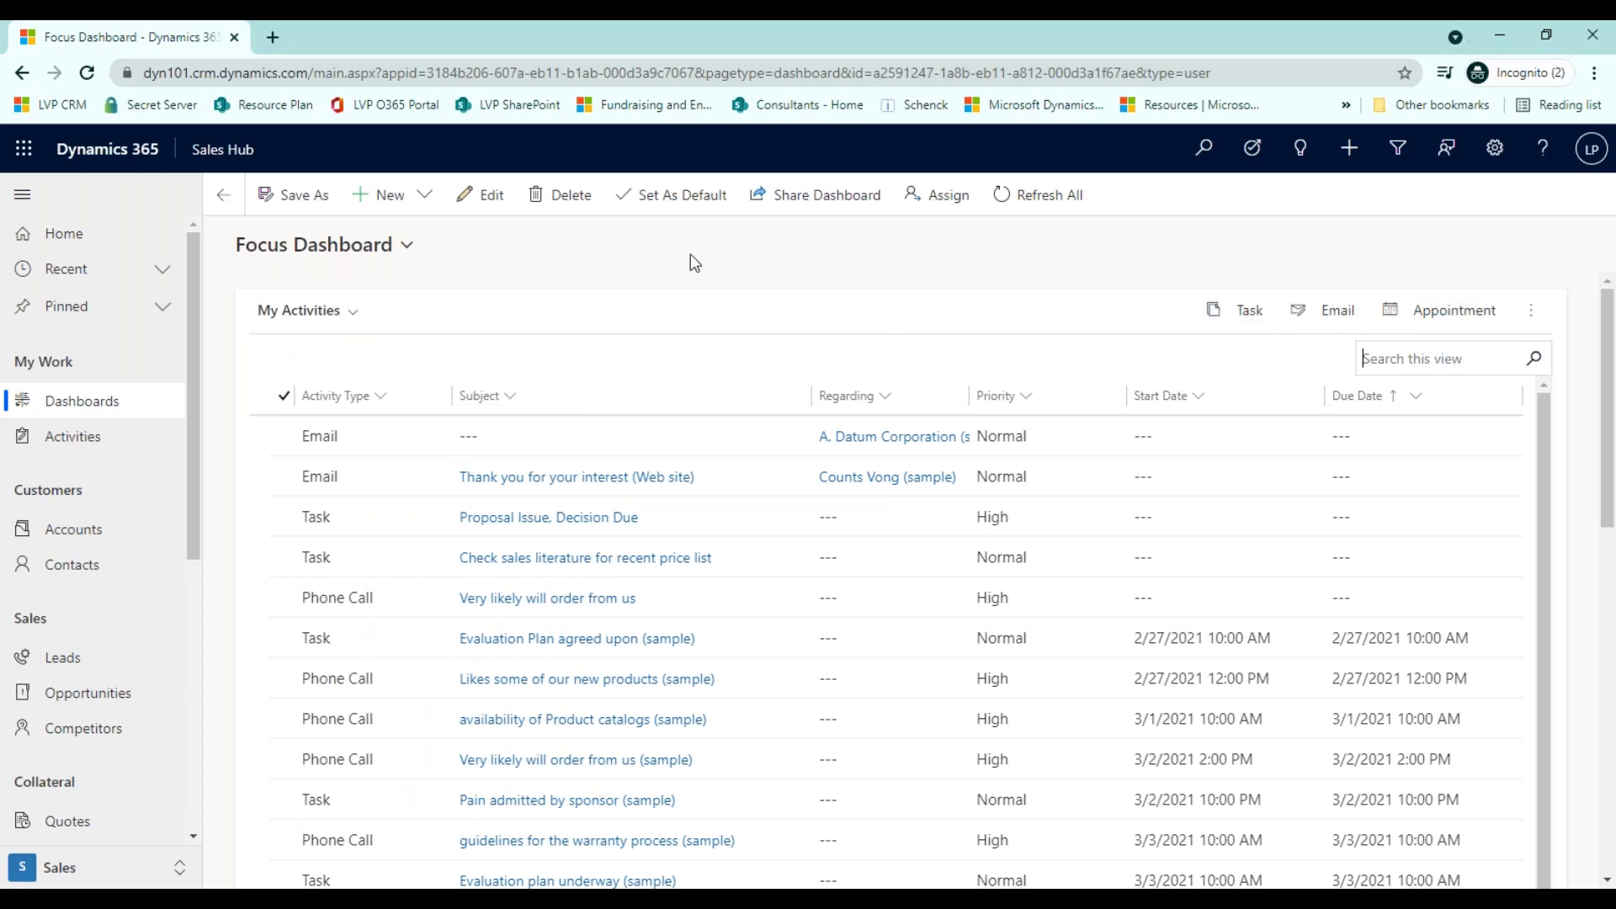
scroll(678, 297, "down", 5)
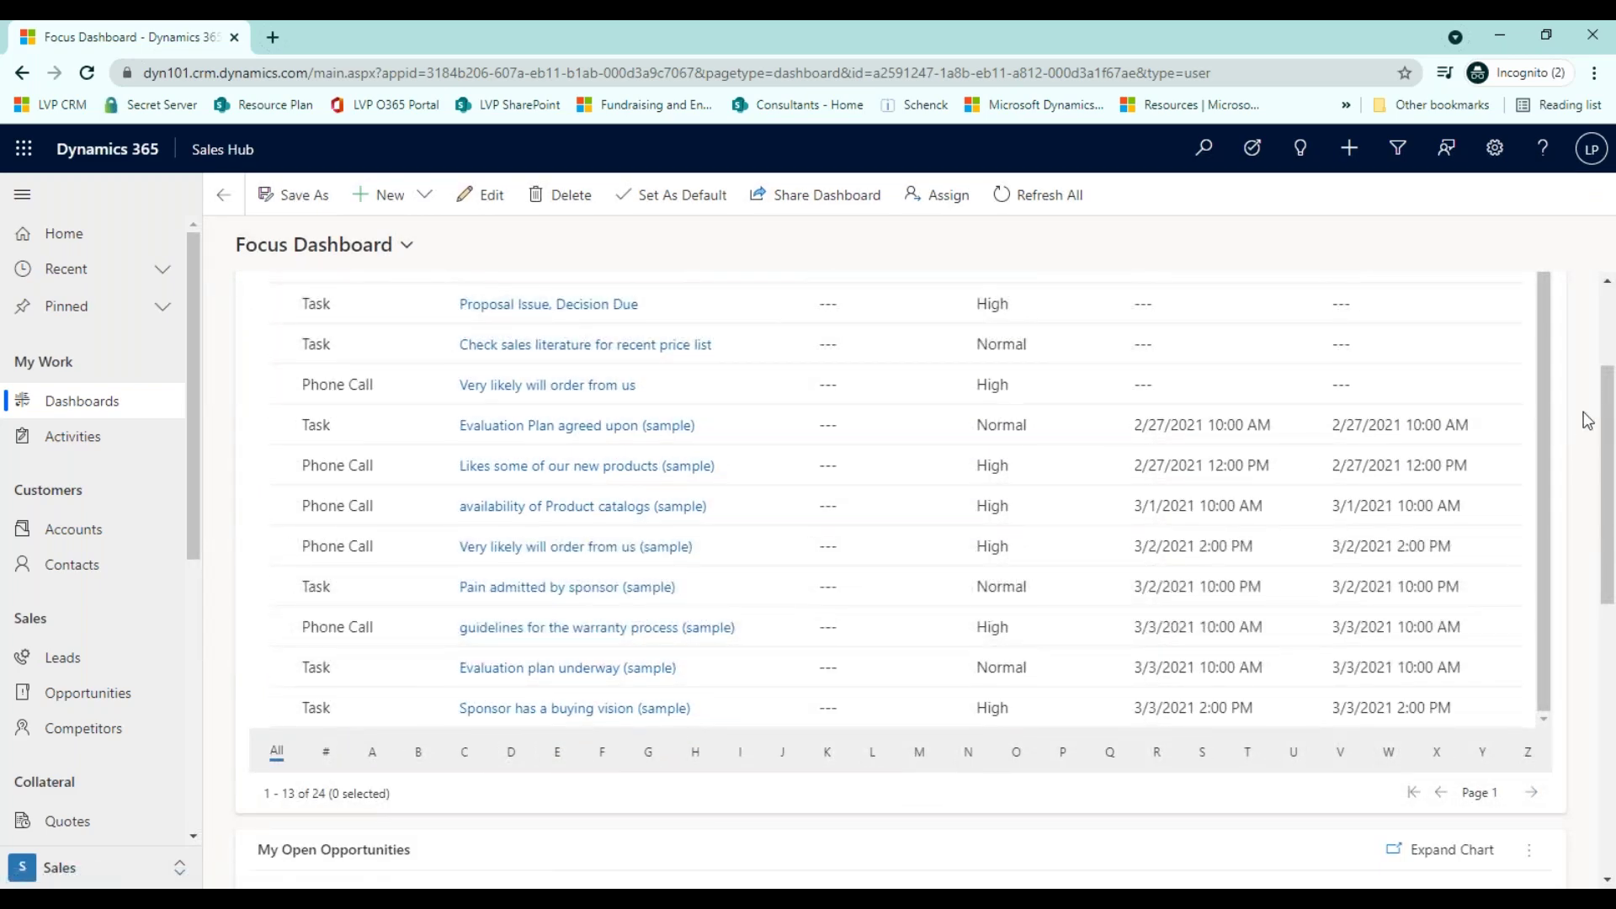
left_click_drag(1608, 421, 1599, 681)
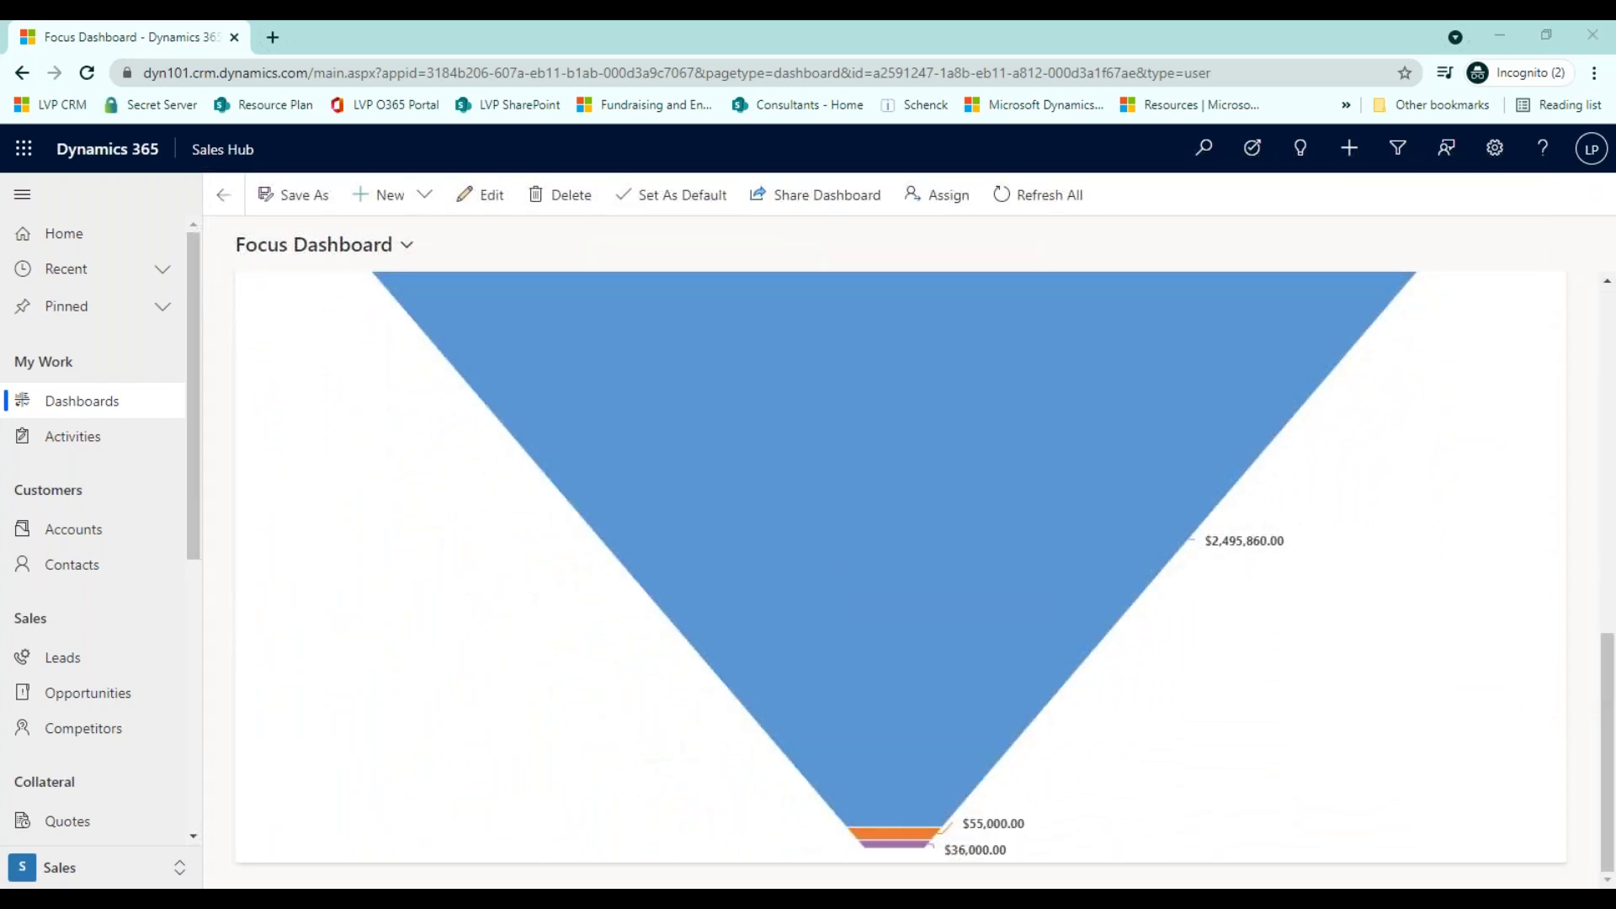
scroll(696, 447, "up", 10)
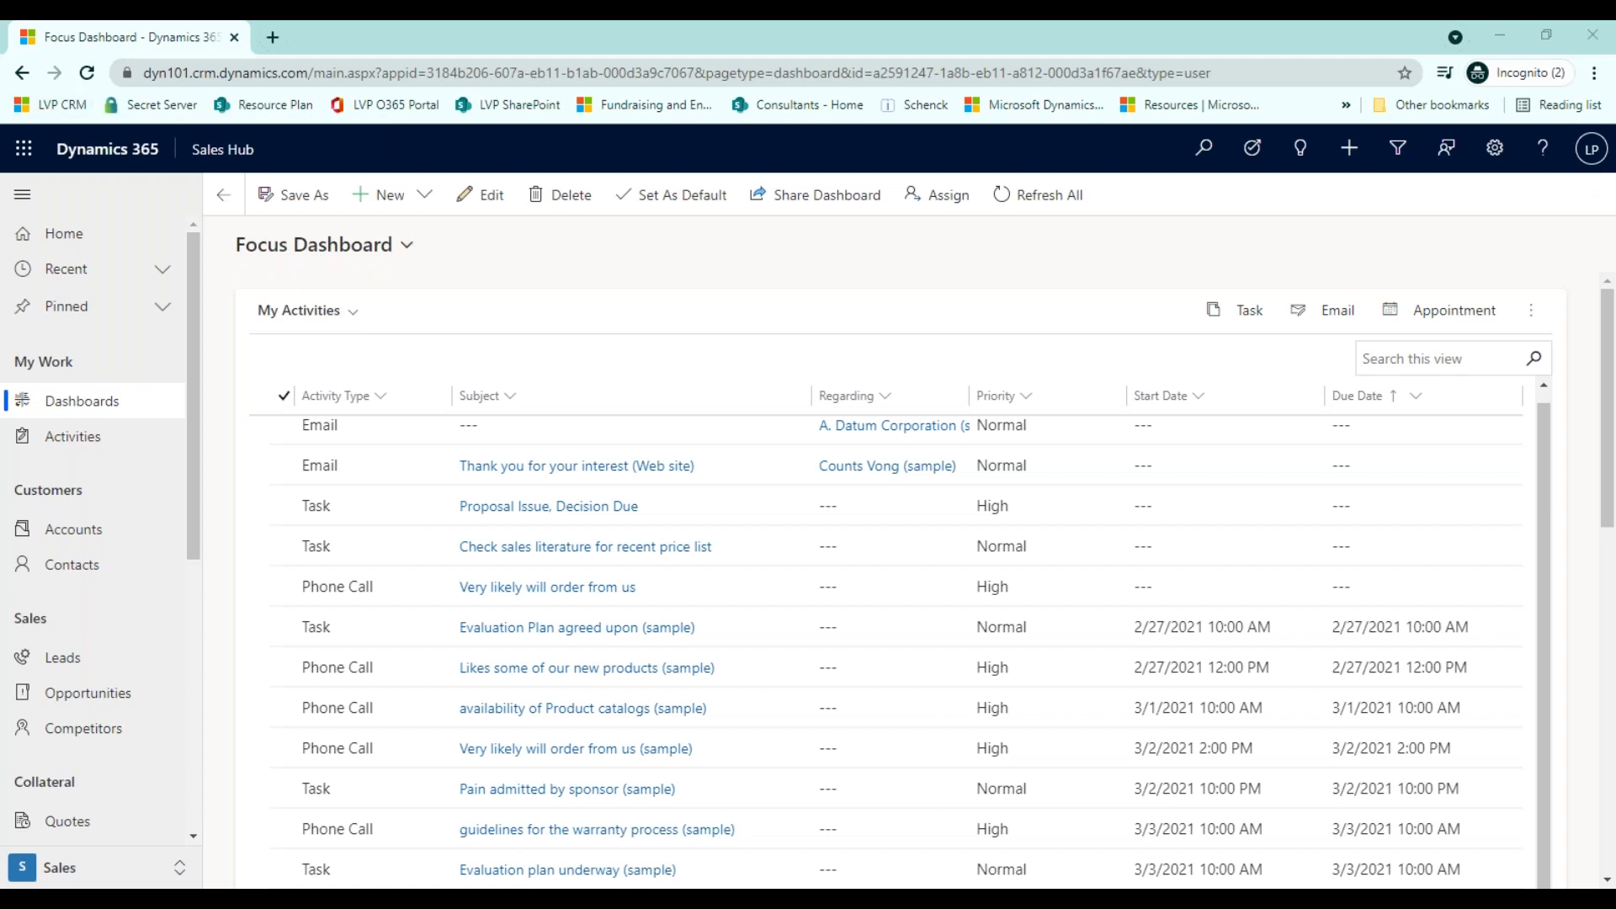
Step: Check the dashboards list, then set Focus Dashboard as the default dashboard
left_click(317, 257)
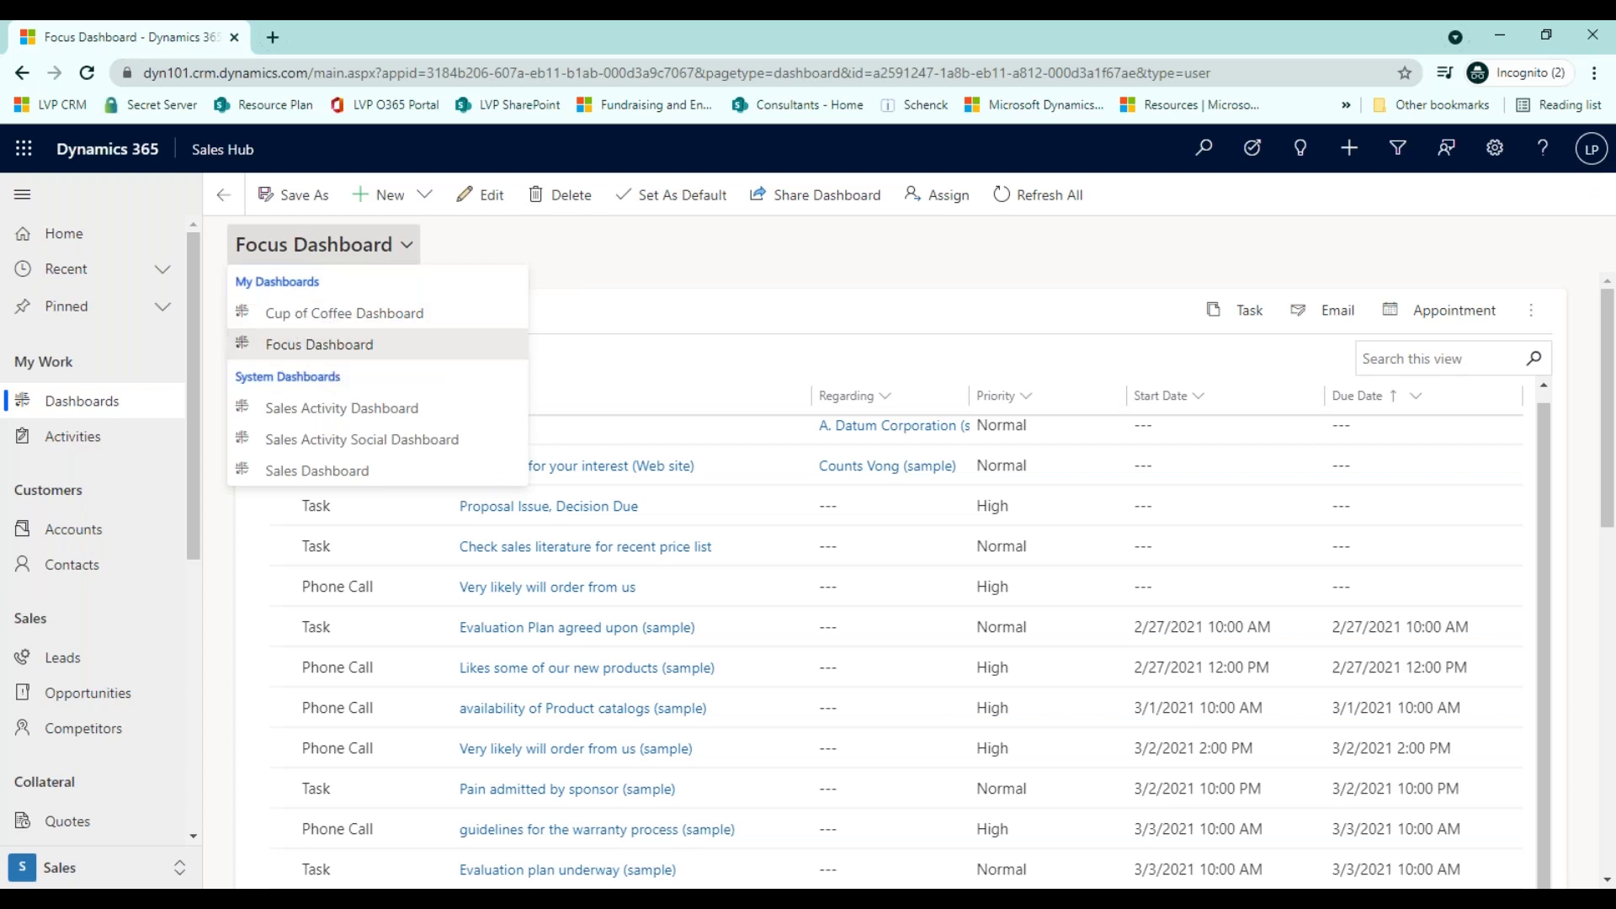
left_click(602, 283)
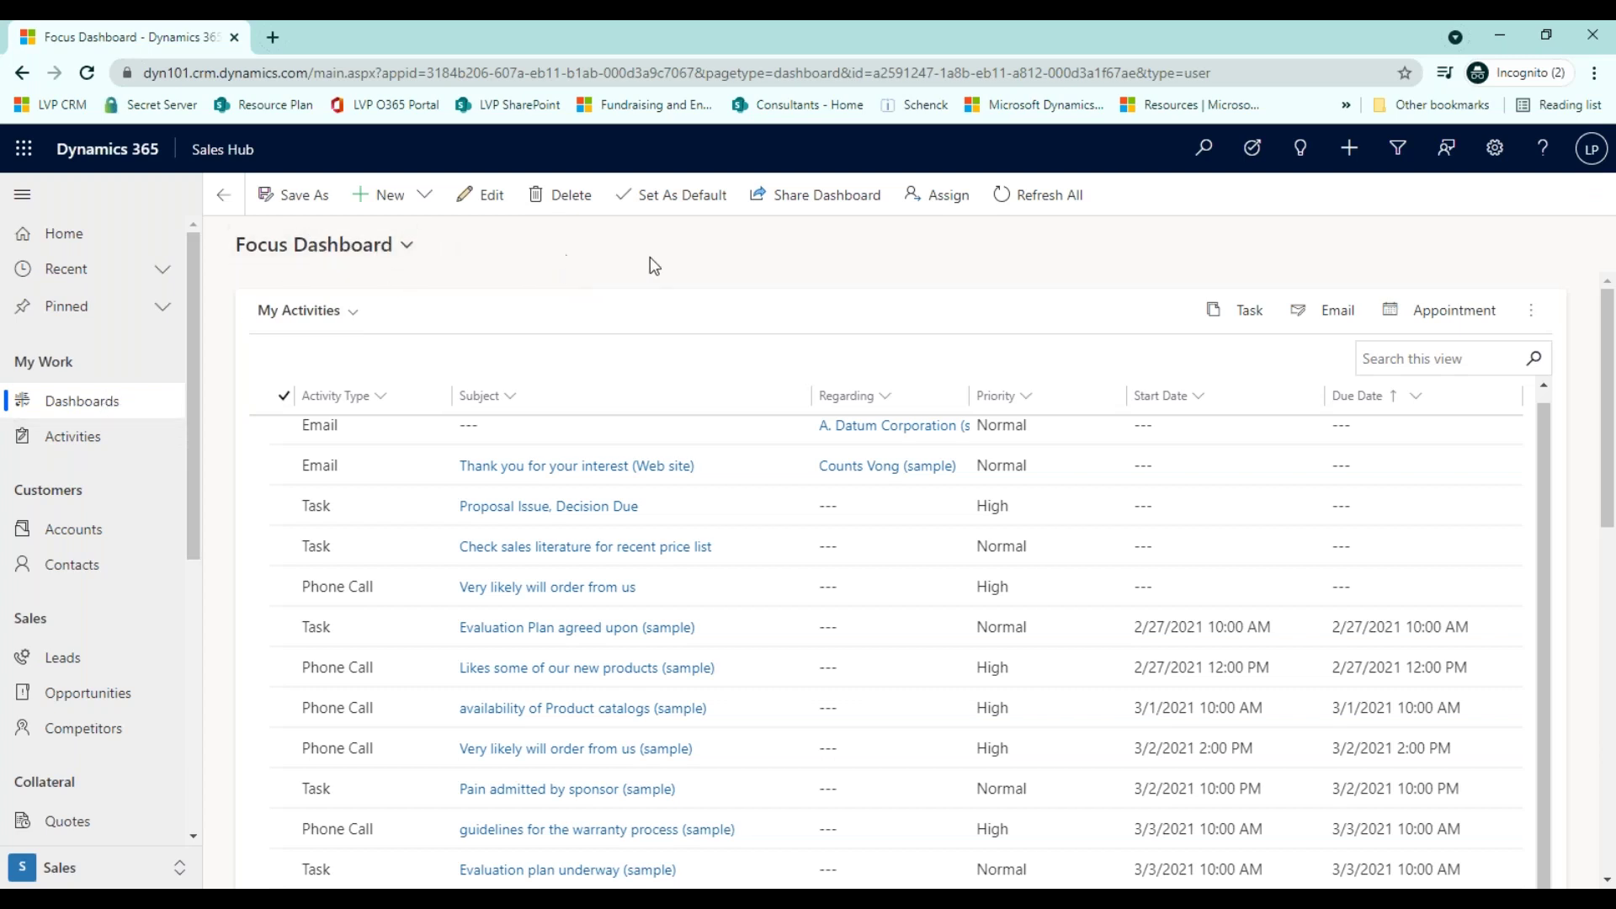
left_click(659, 215)
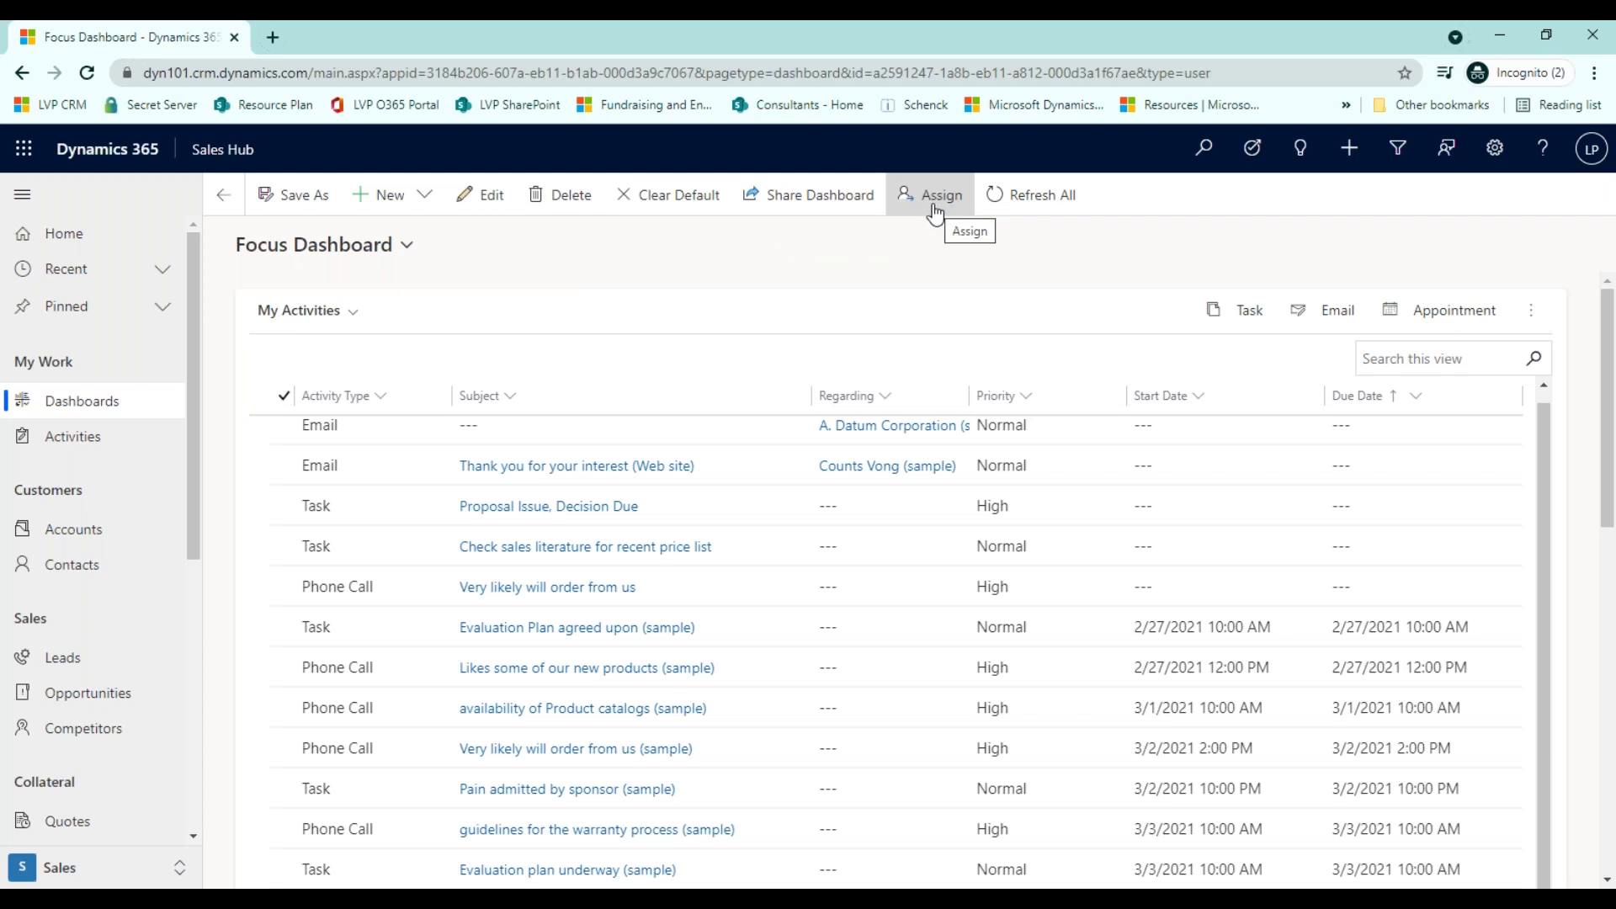
Step: Add one user to the Focus Dashboard's share list and grant Share permission alongside Read
left_click(833, 196)
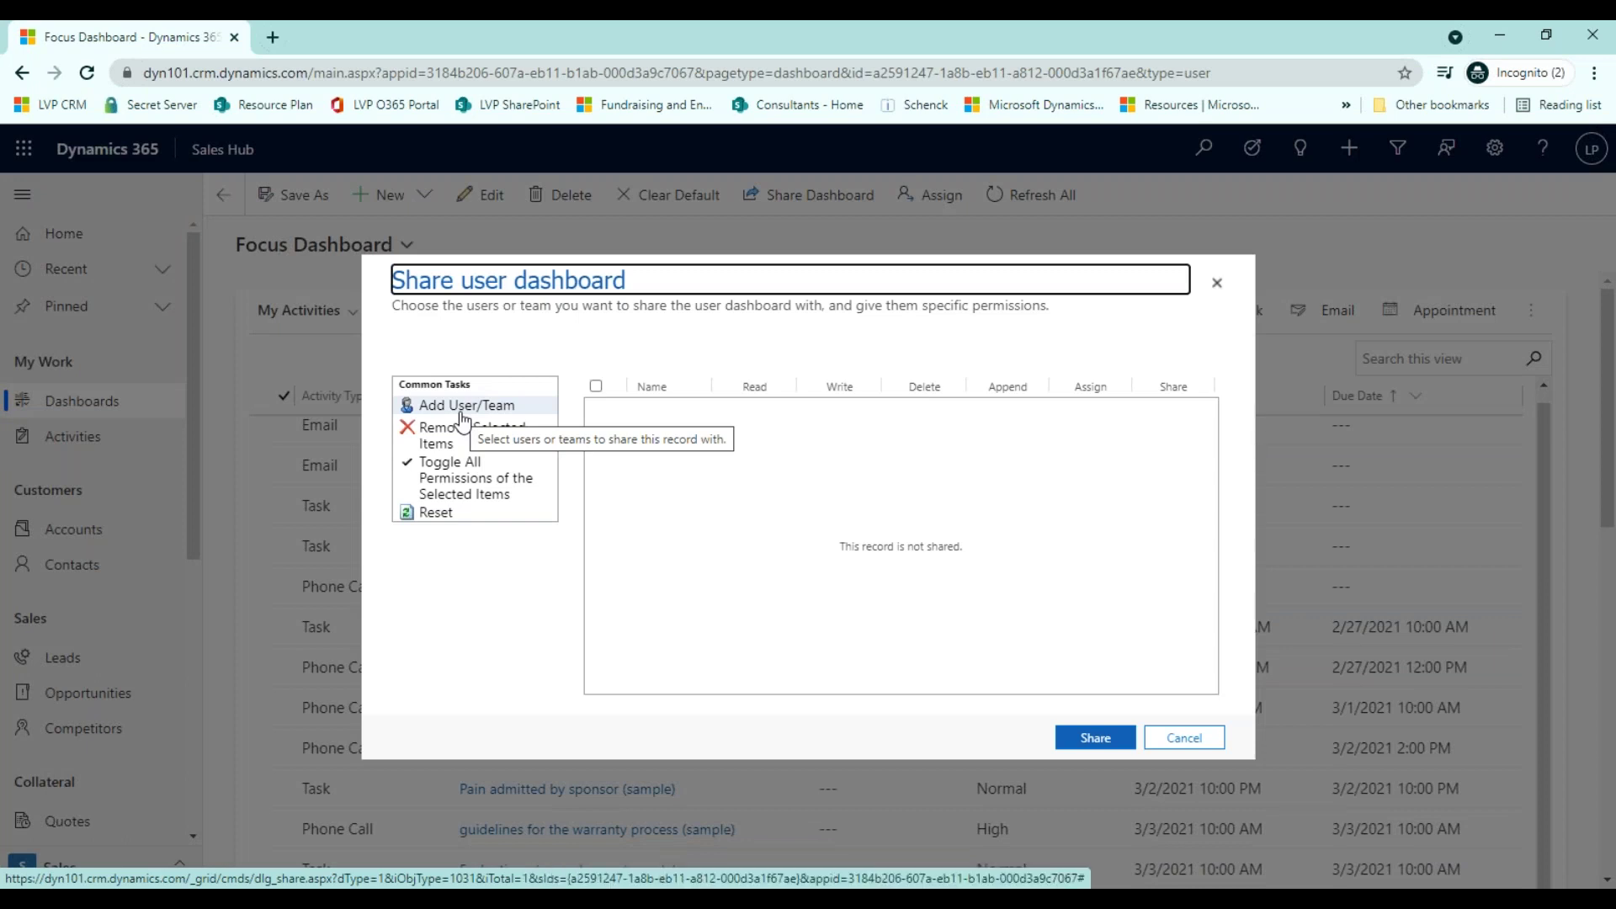
left_click(461, 407)
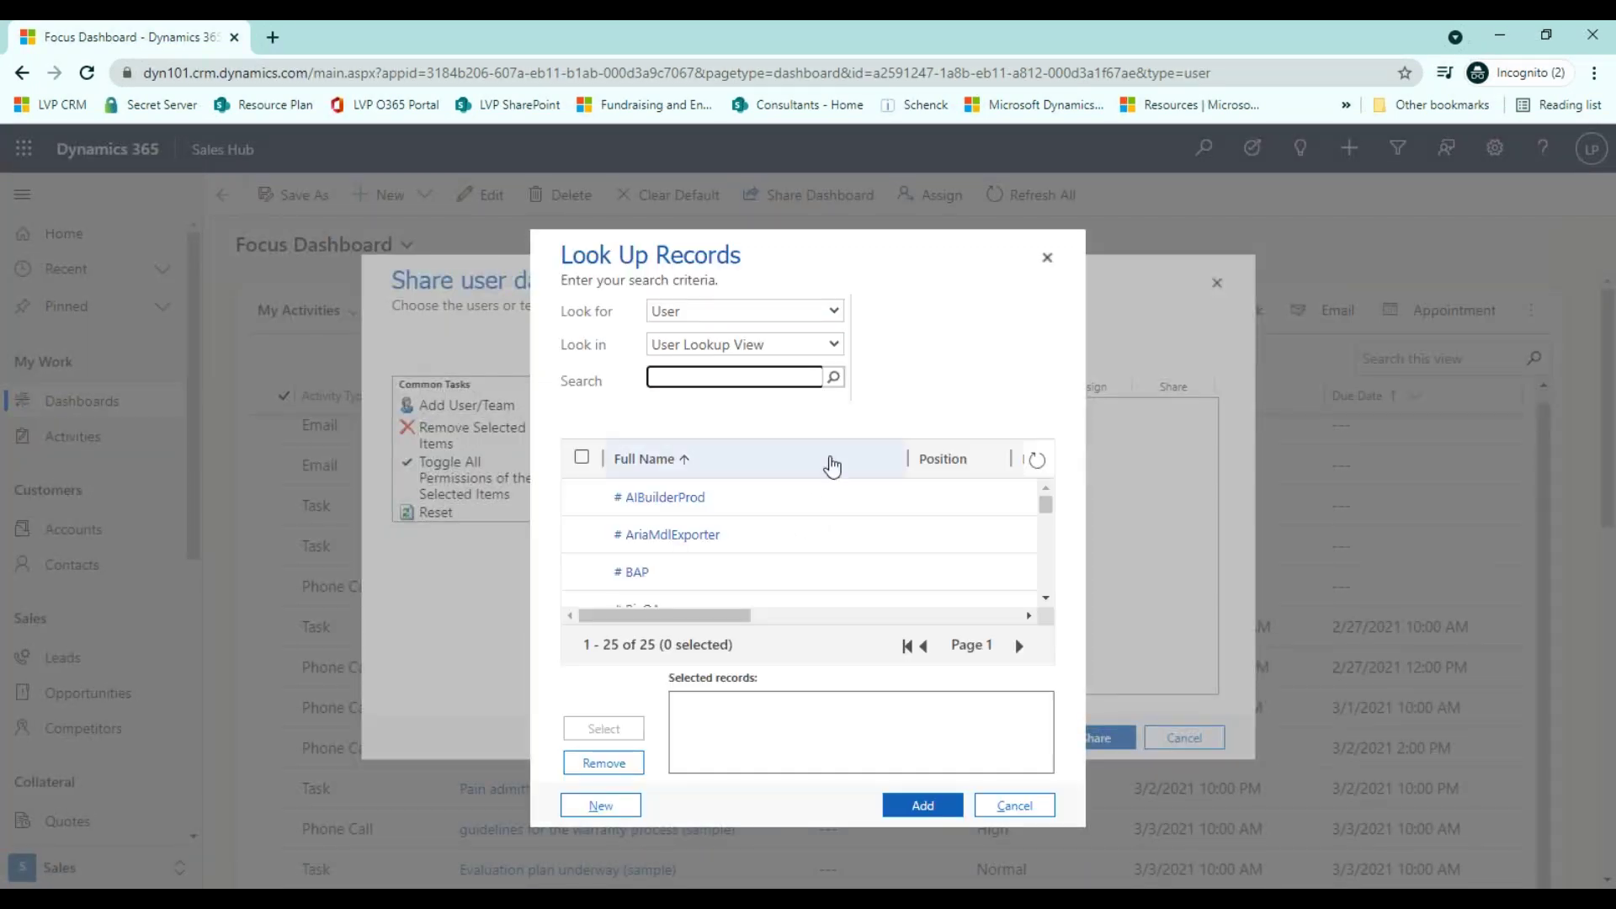
scroll(780, 560, "down", 5)
left_click(758, 515)
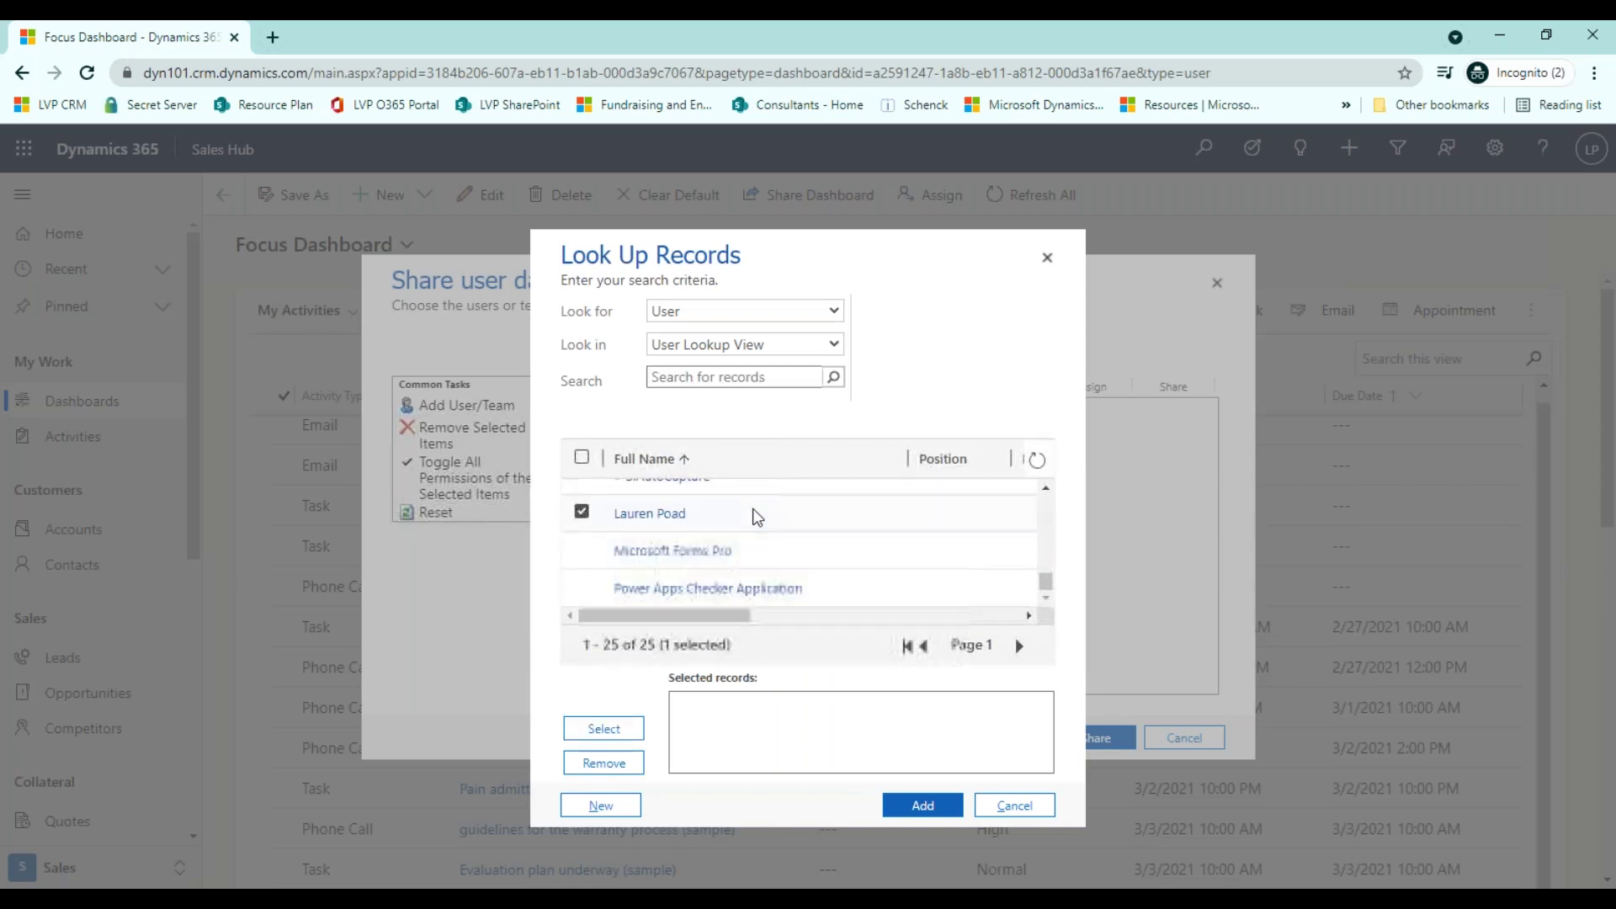
left_click(916, 814)
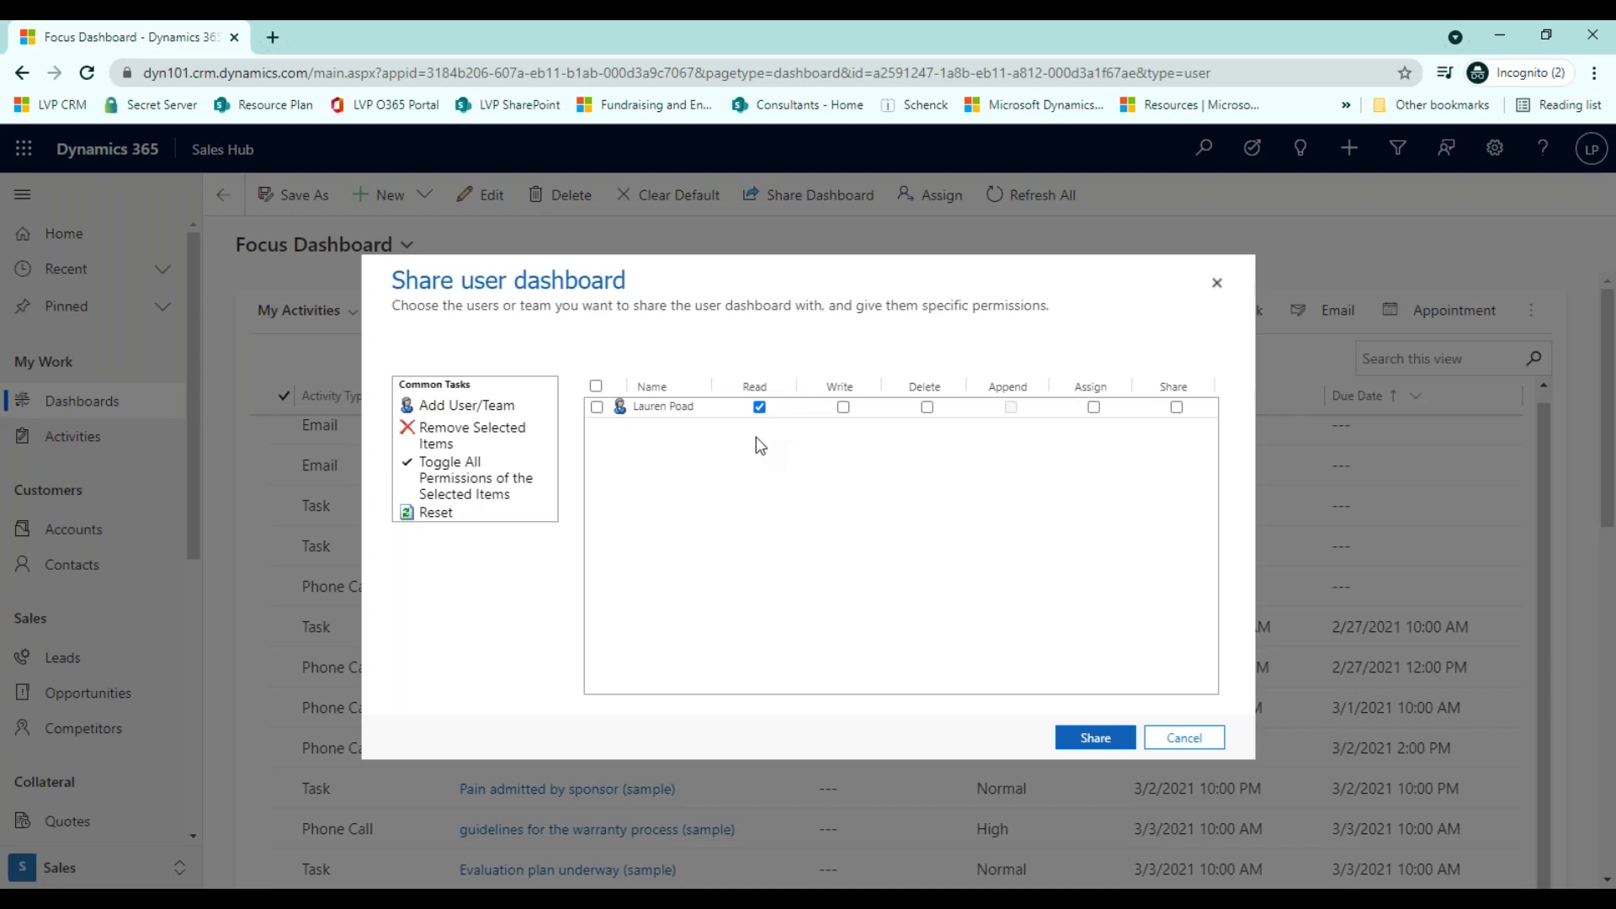
left_click(1177, 409)
Step: Confirm sharing the Focus Dashboard with the user, then glance at the dashboards list
left_click(1117, 741)
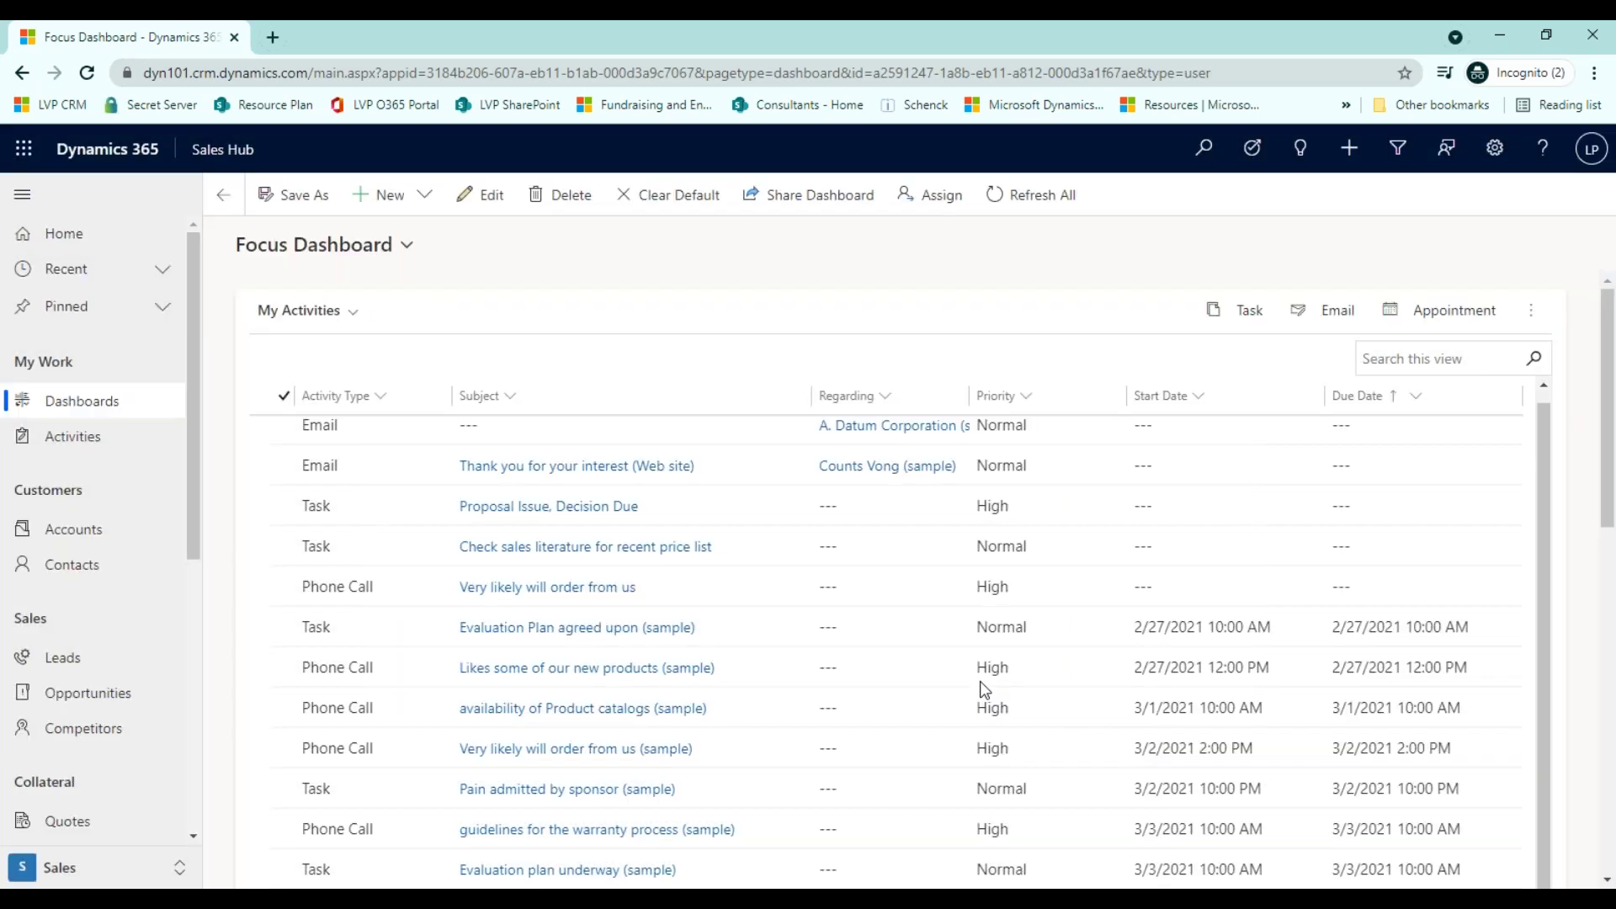
left_click(390, 245)
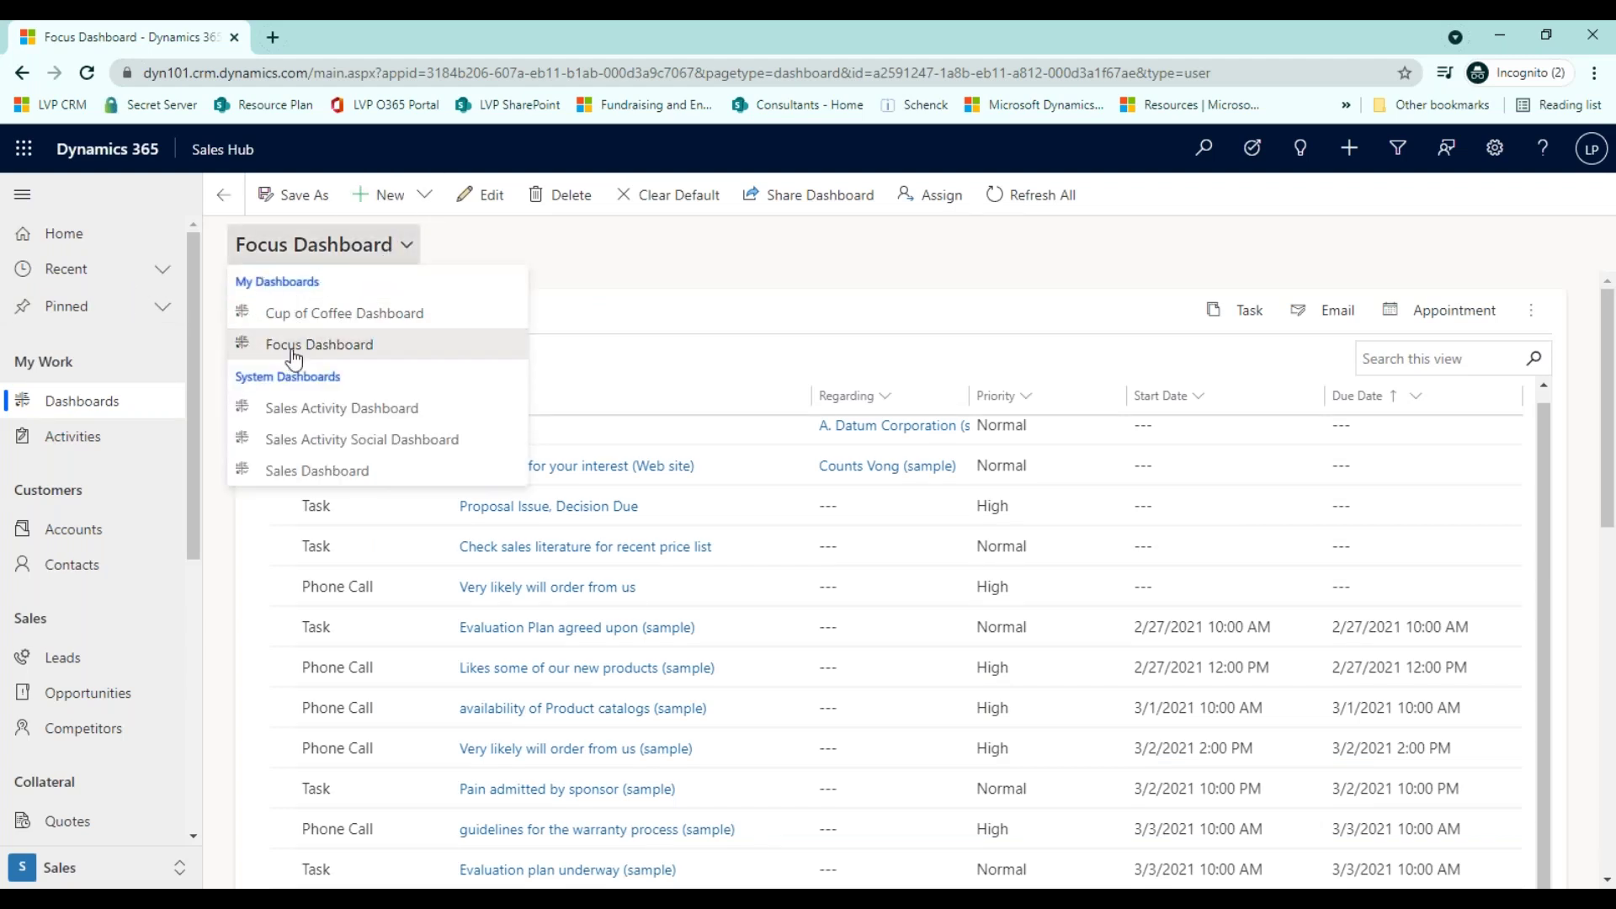
left_click(631, 277)
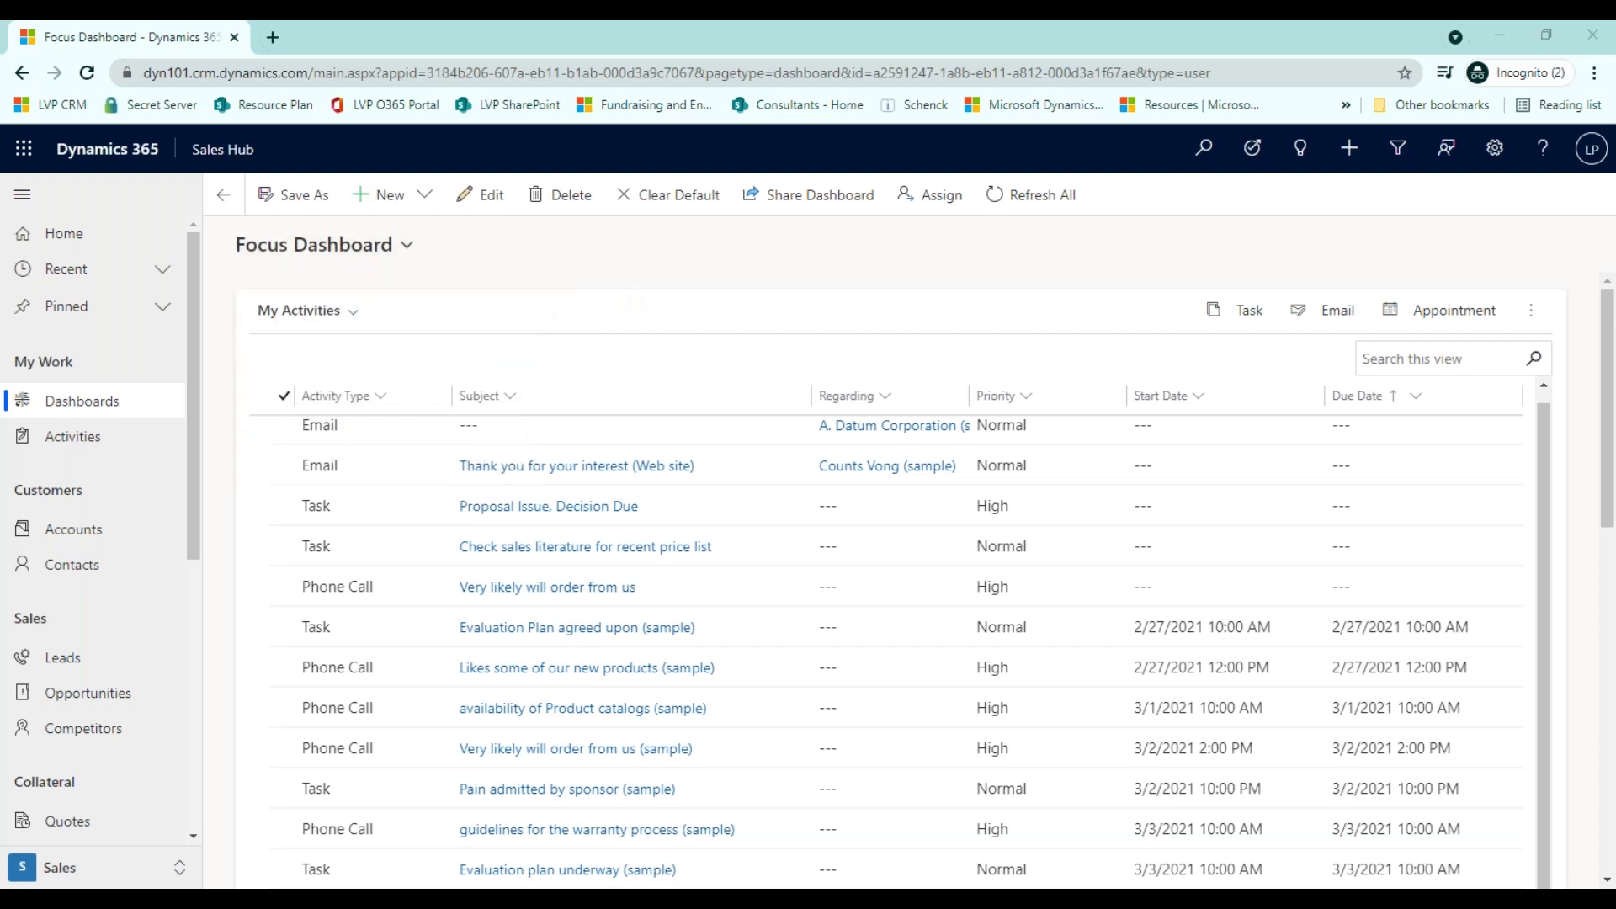